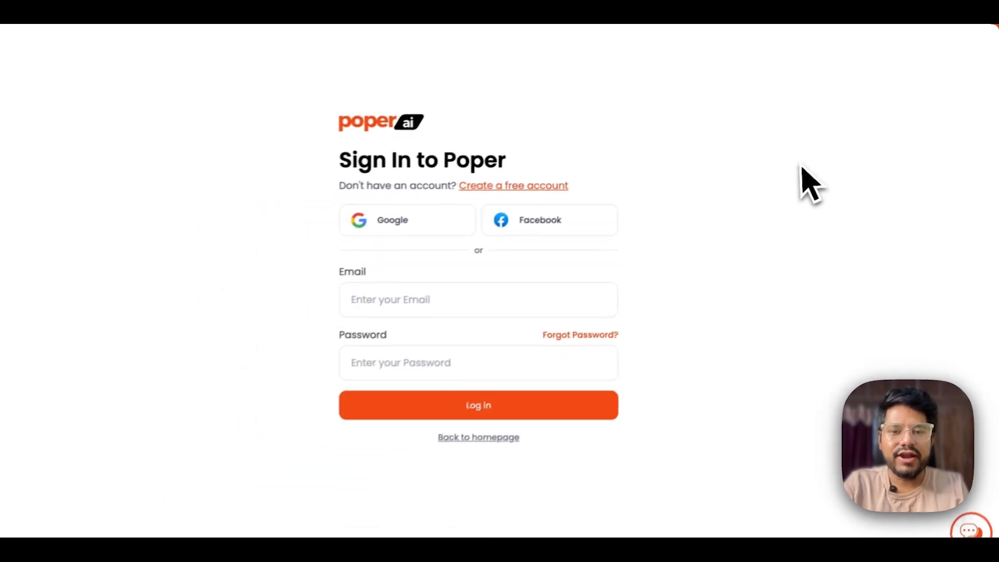
- Go from the Sign In page to the free account sign-up page
{"action": "left_click", "coordinate": [532, 180]}
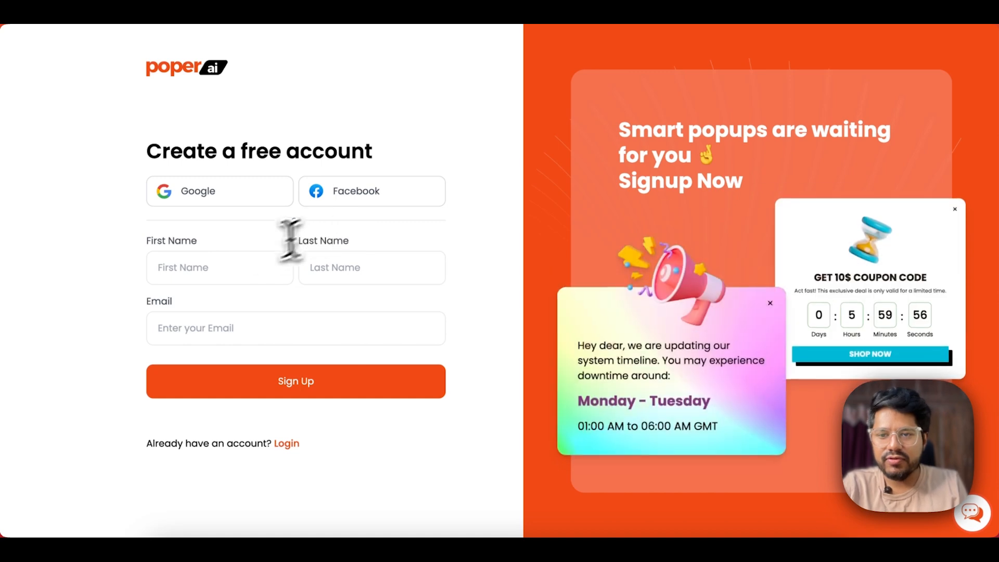
- Fill in name and email, accept Chrome's suggested strong password, and submit the sign-up form
{"action": "left_click", "coordinate": [225, 268]}
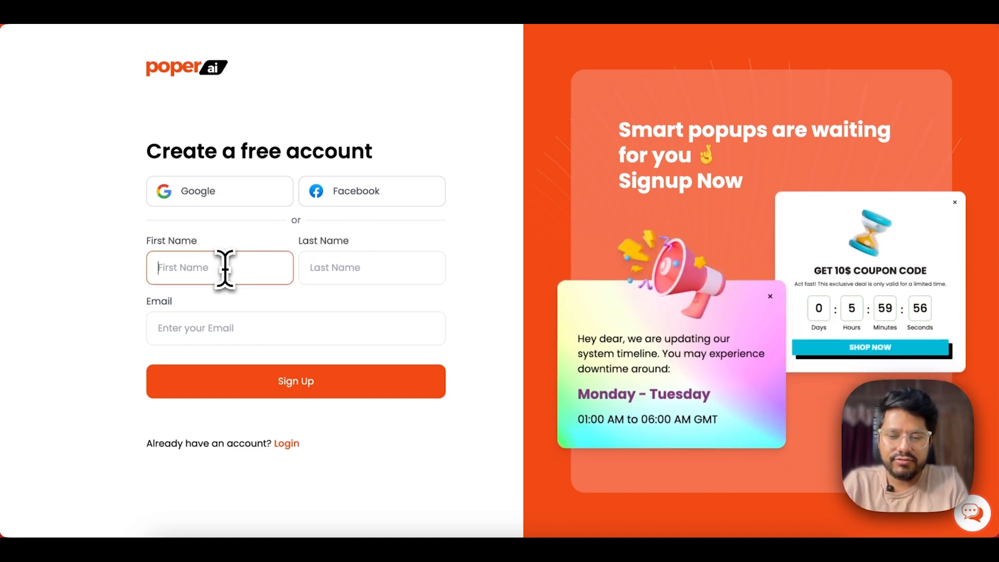
{"action": "key", "text": "Tab"}
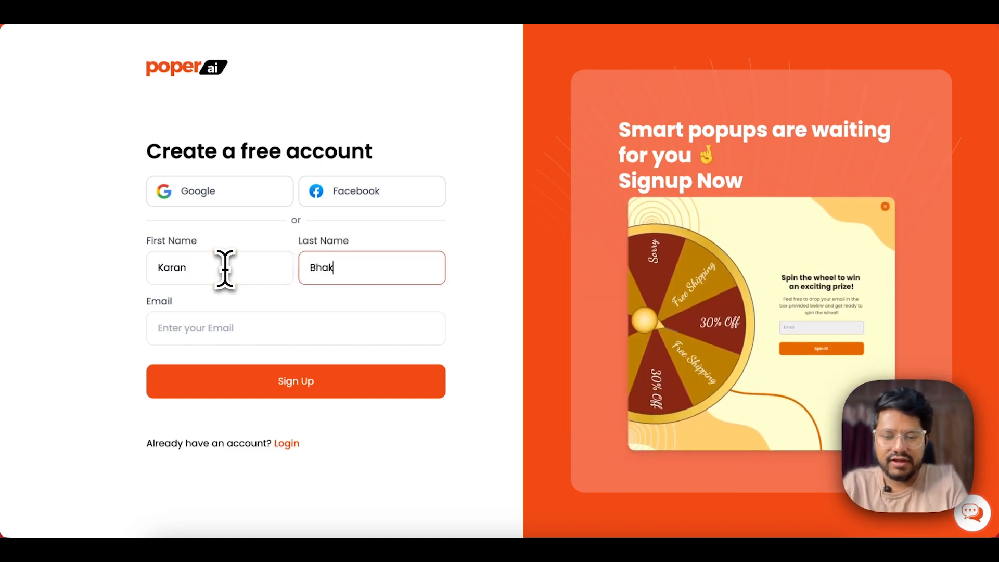
{"action": "key", "text": "Tab"}
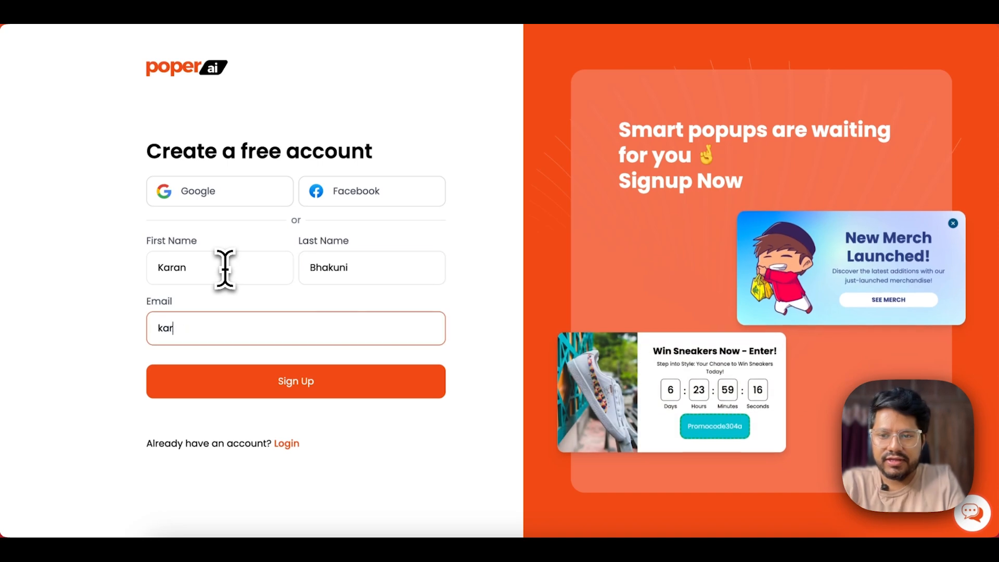
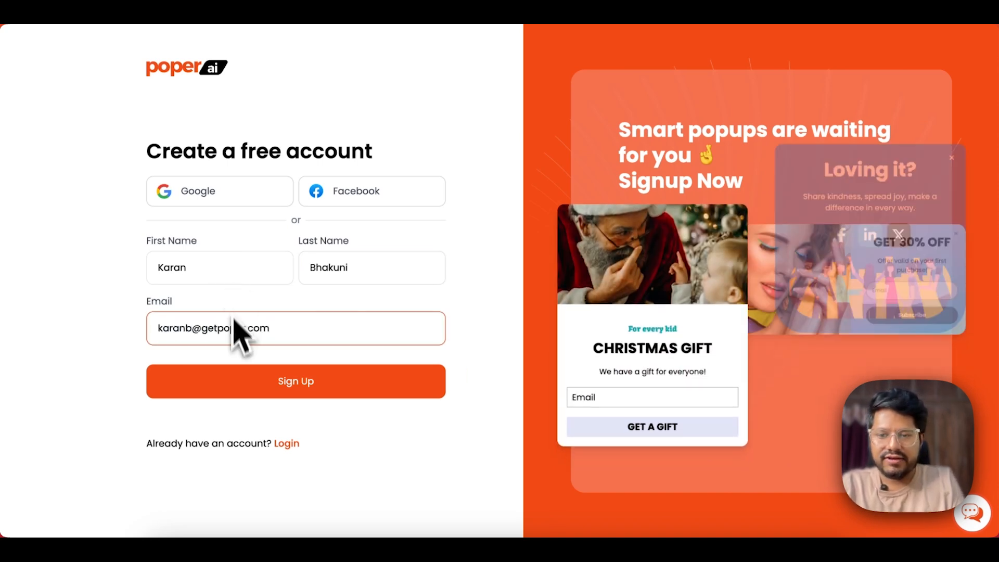
{"action": "left_click", "coordinate": [230, 386]}
{"action": "left_click", "coordinate": [225, 388]}
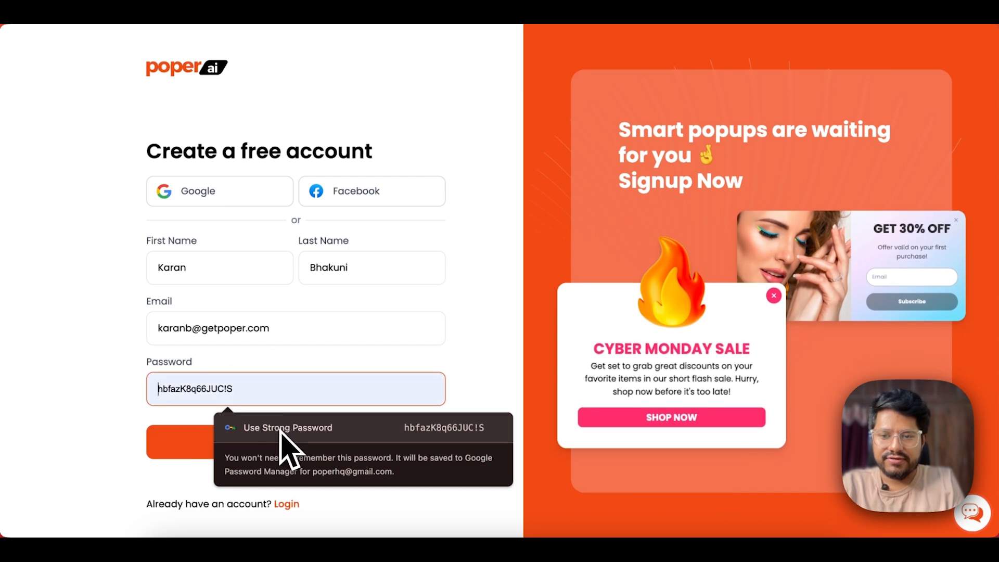
{"action": "left_click", "coordinate": [284, 428]}
{"action": "left_click", "coordinate": [266, 437]}
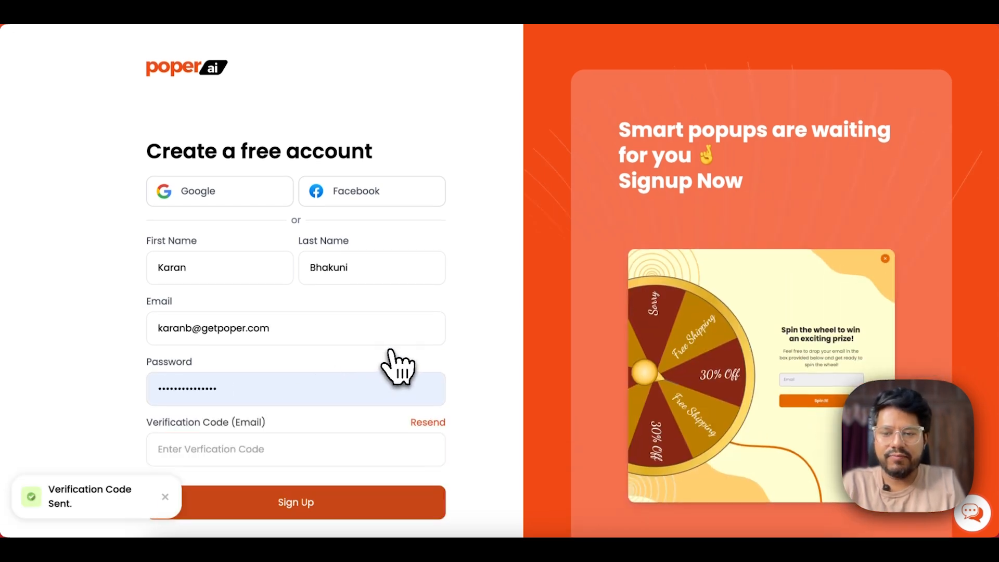
- Open the Poper verification email in the Outlook inbox and copy the code
{"action": "scroll", "coordinate": [397, 366], "scroll_direction": "down", "scroll_amount": 1}
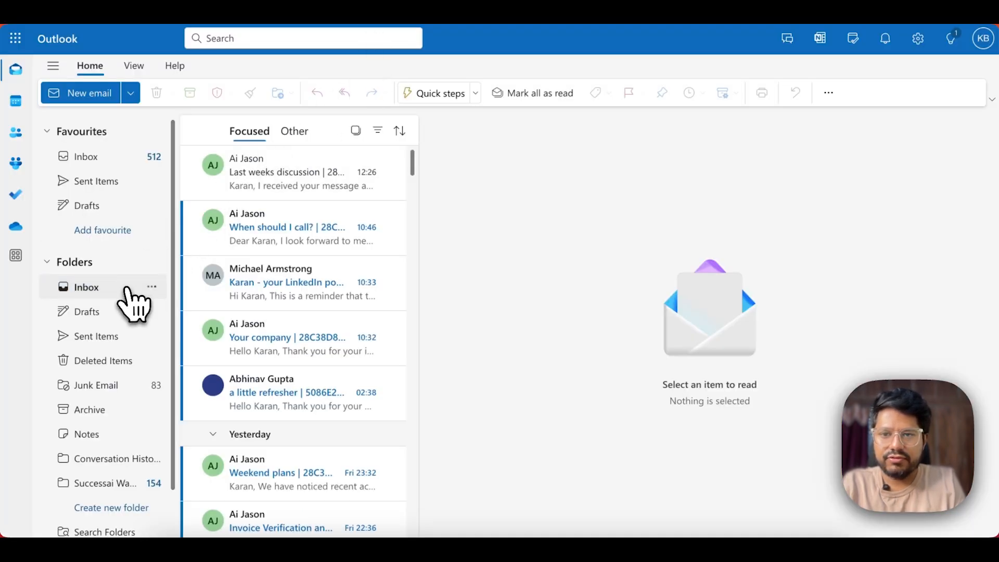
{"action": "left_click", "coordinate": [127, 291]}
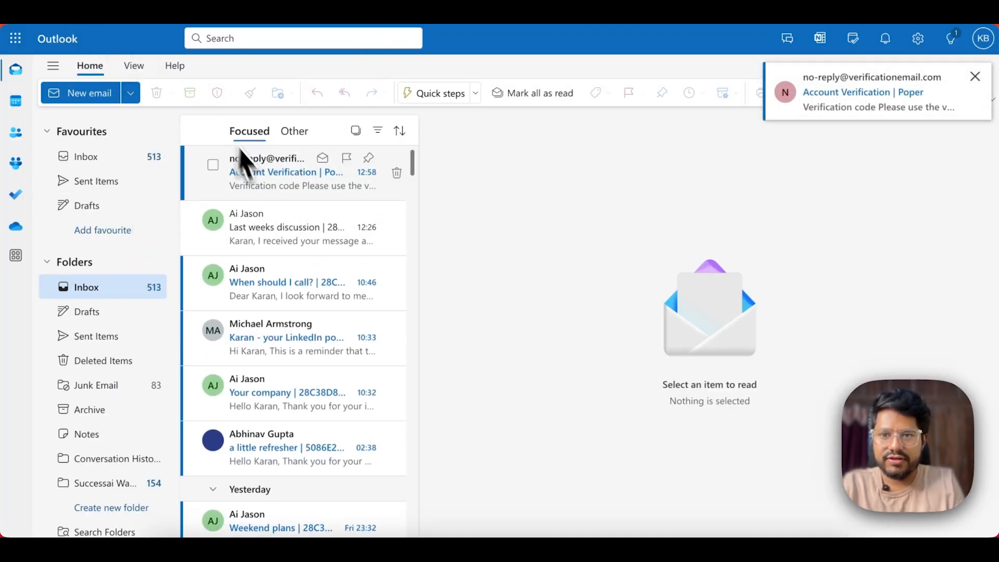
{"action": "left_click", "coordinate": [250, 172]}
{"action": "scroll", "coordinate": [691, 312], "scroll_direction": "down", "scroll_amount": 3}
{"action": "double_click", "coordinate": [621, 298]}
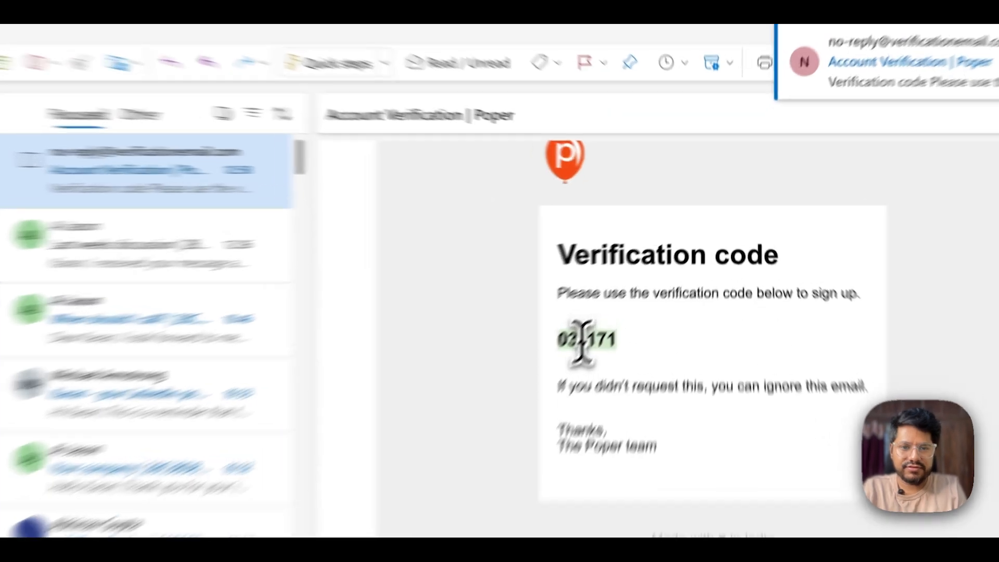
{"action": "key", "text": "super+c"}
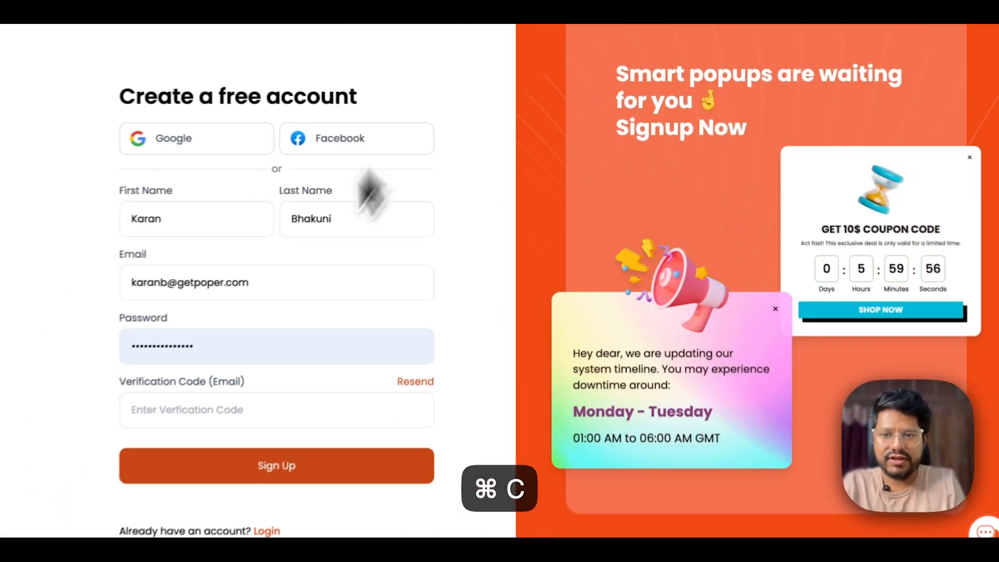
- Paste the verification code to finish sign-up and dismiss the password saved notice
{"action": "left_click", "coordinate": [235, 393]}
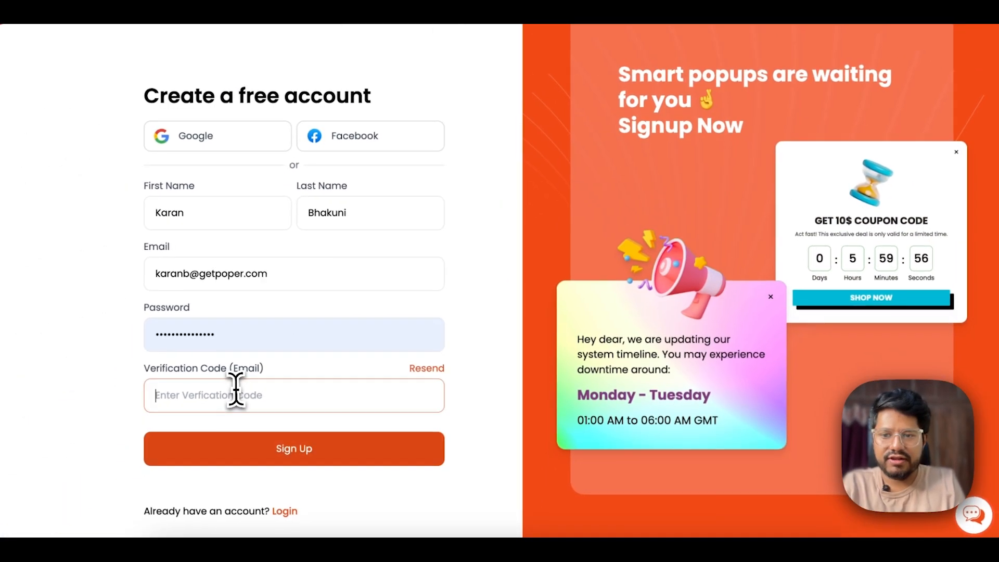
{"action": "key", "text": "super+v"}
{"action": "left_click", "coordinate": [234, 448]}
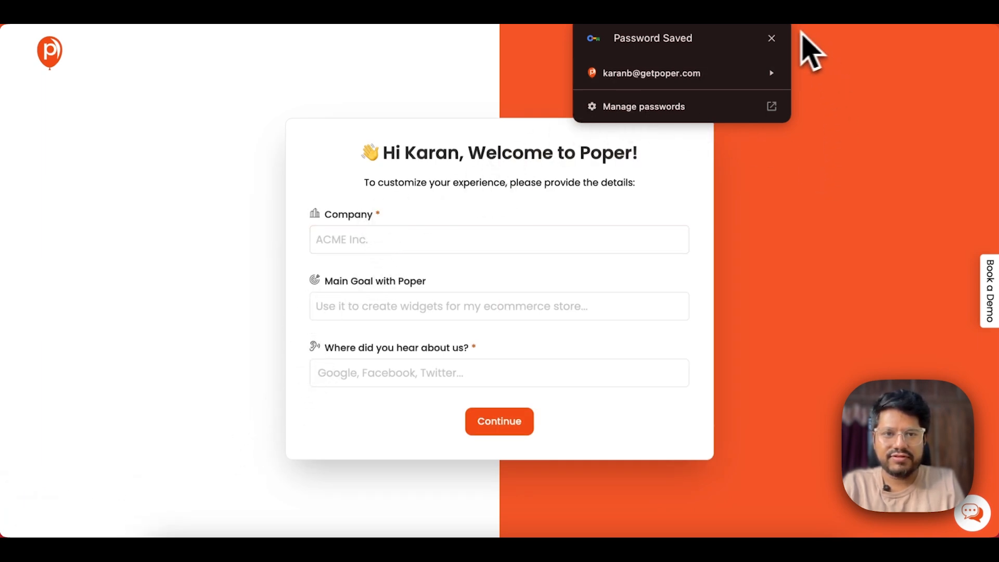
{"action": "left_click", "coordinate": [772, 39]}
- Enter company Latracal, a lead-collection main goal and a referral source, then continue
{"action": "left_click", "coordinate": [407, 241]}
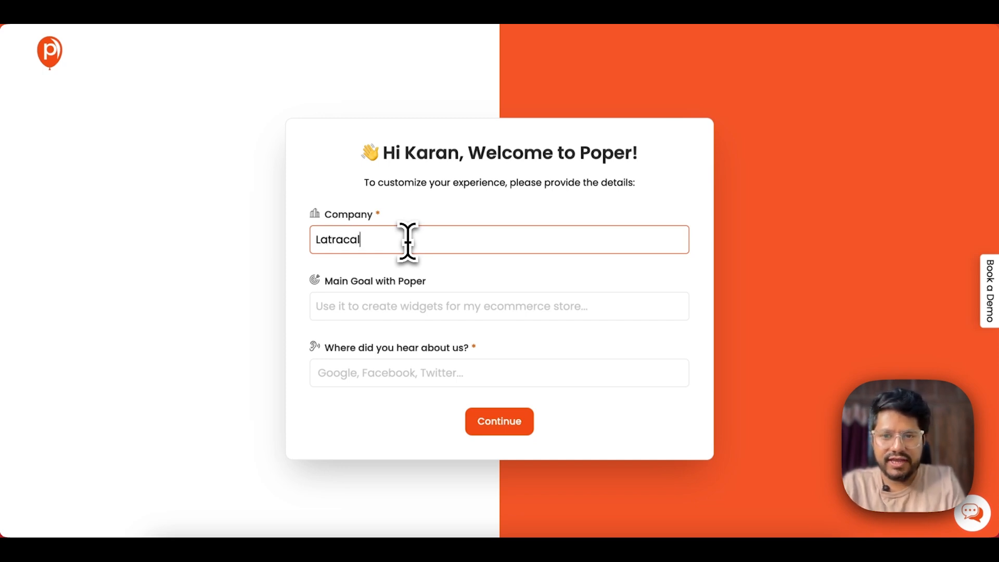
{"action": "left_click", "coordinate": [401, 302]}
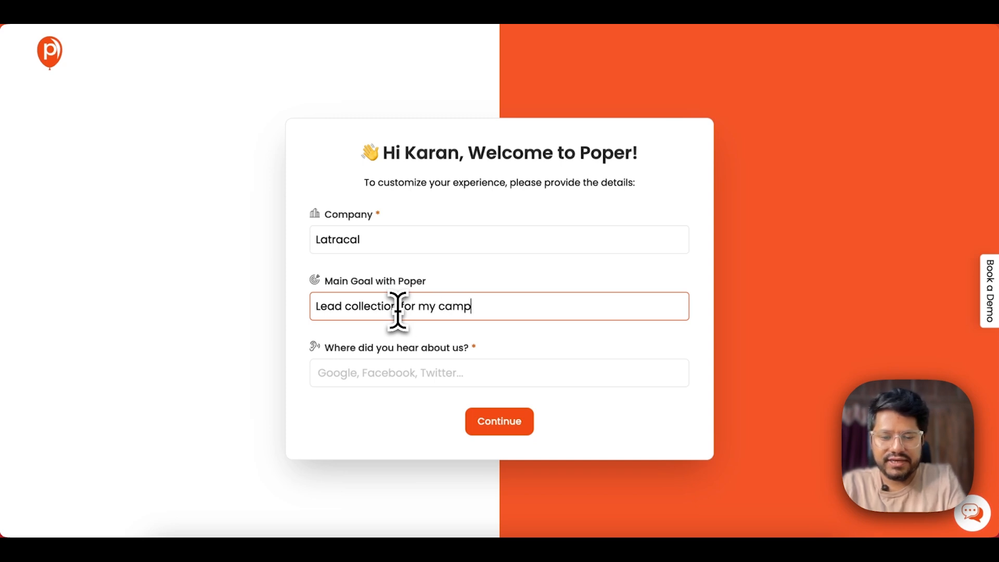
{"action": "left_click", "coordinate": [364, 377]}
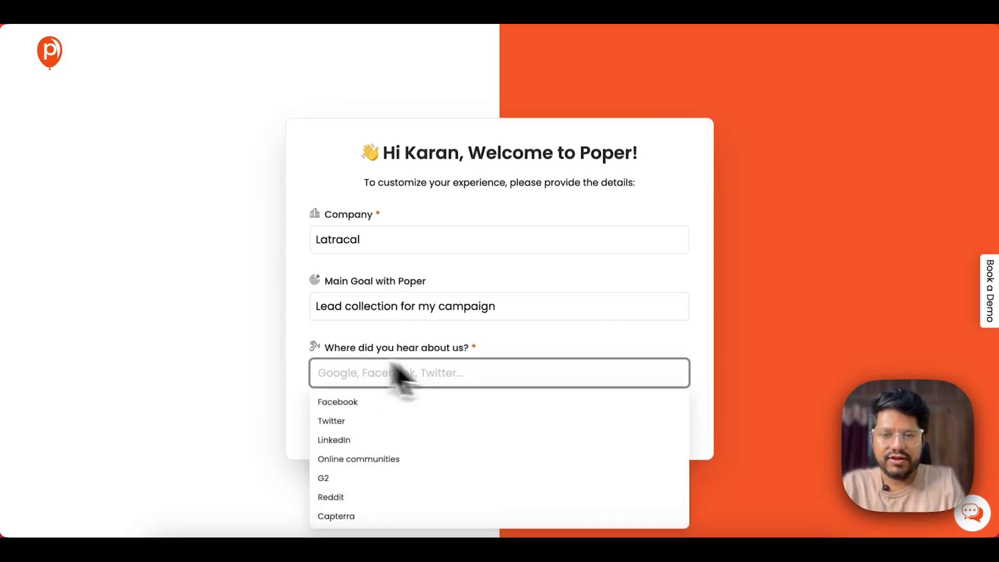
{"action": "scroll", "coordinate": [208, 358], "scroll_direction": "down", "scroll_amount": 2}
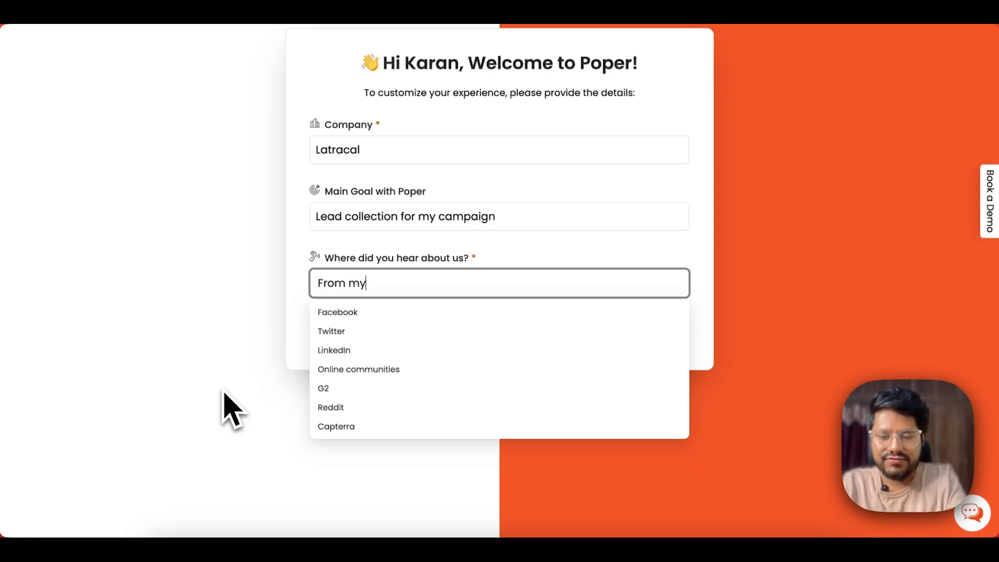
{"action": "left_click", "coordinate": [111, 410]}
{"action": "left_click", "coordinate": [494, 335]}
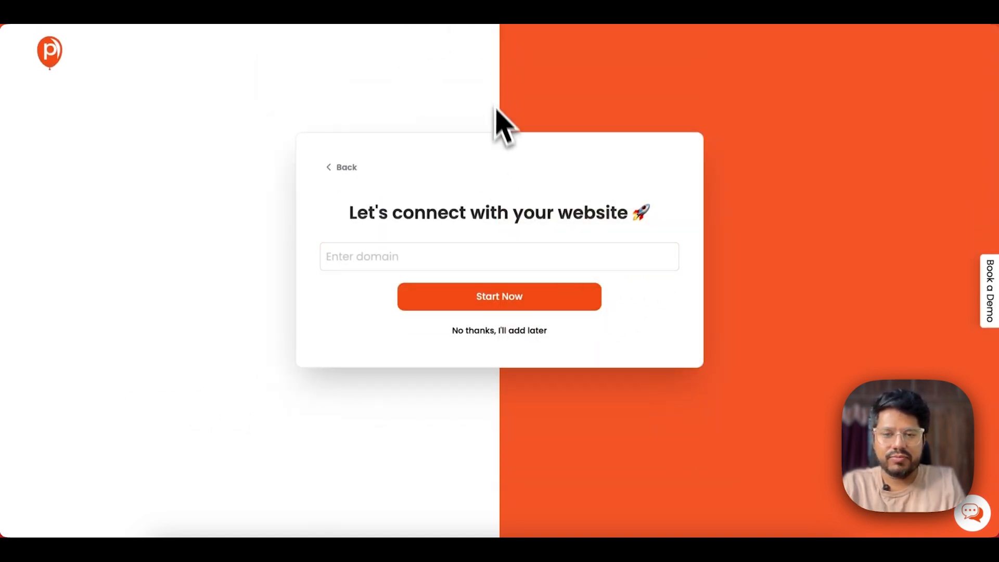
- Connect the website domain poper-demo.latracal.com and start
{"action": "left_click", "coordinate": [412, 256]}
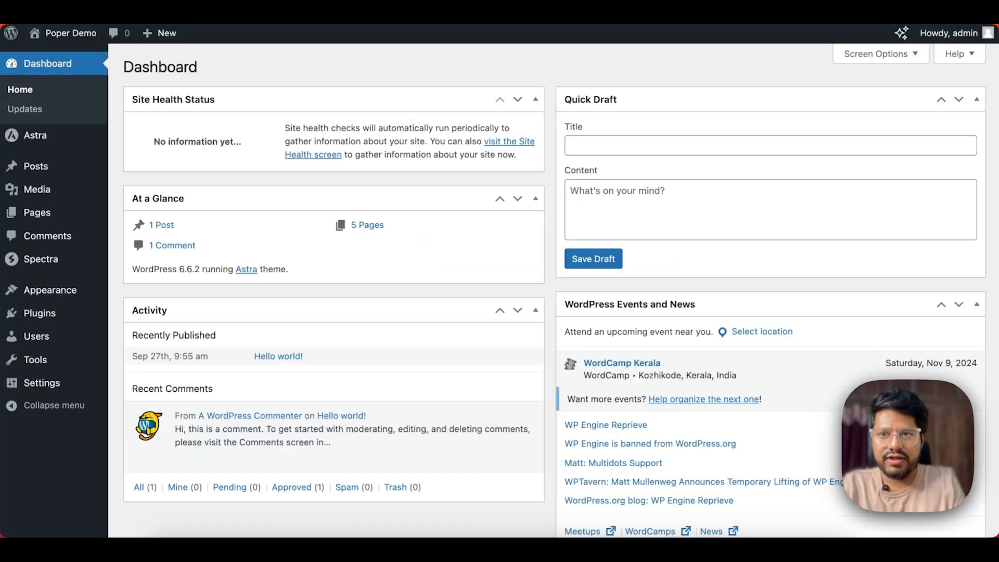
{"action": "key", "text": "super+c"}
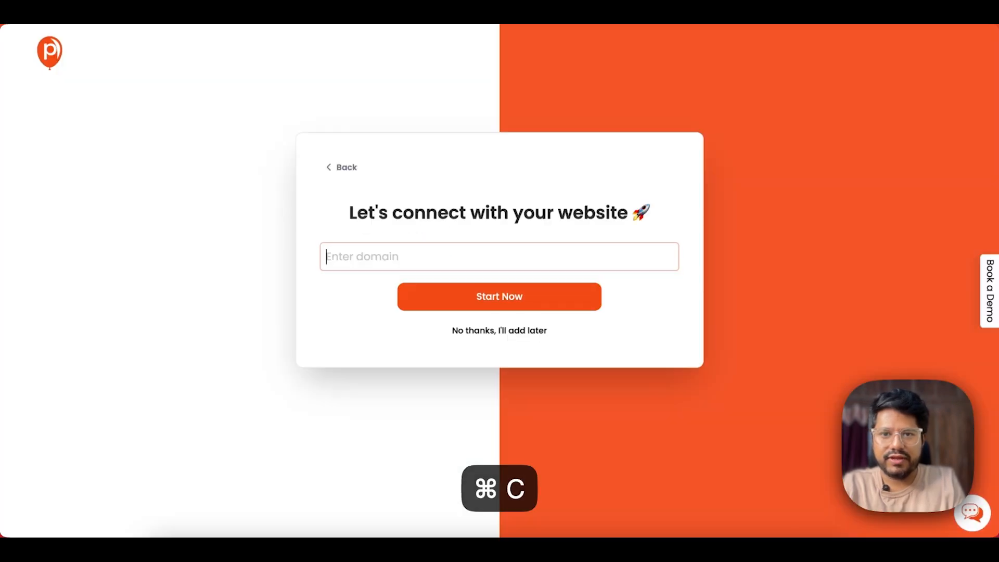
{"action": "key", "text": "super+v"}
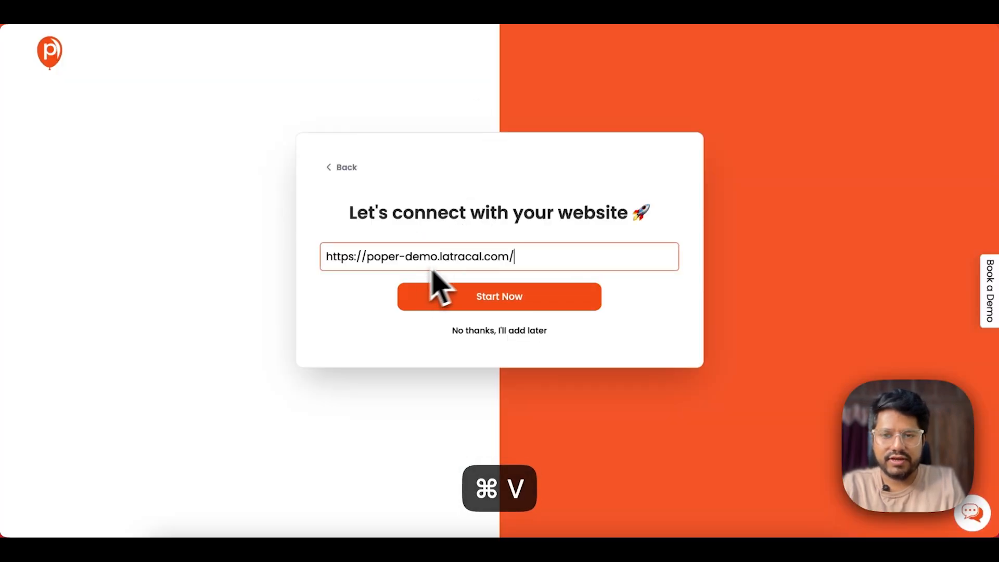
{"action": "left_click", "coordinate": [471, 298]}
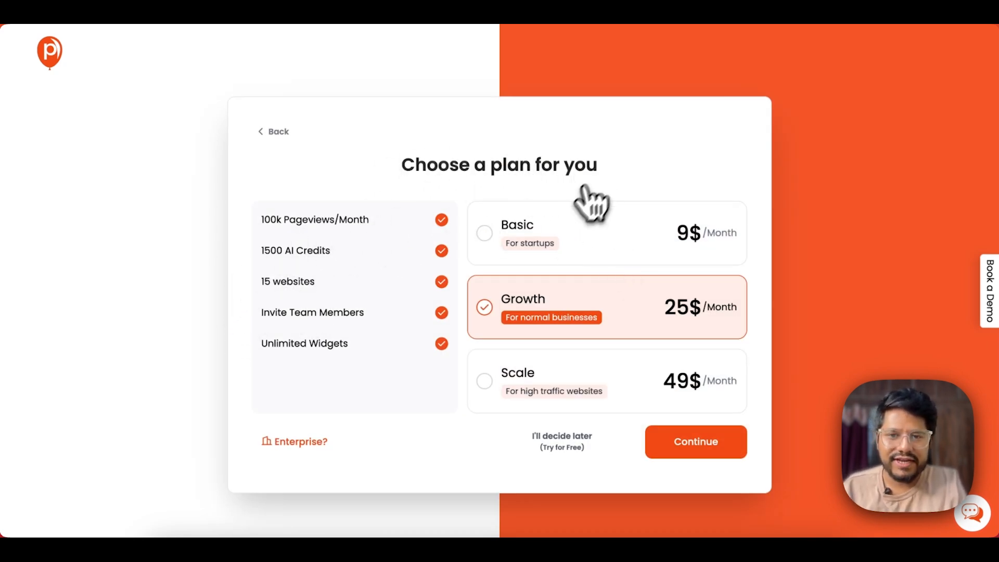
- Compare the Basic, Growth and Scale plans, then defer with the free trial
{"action": "left_click", "coordinate": [557, 239]}
{"action": "left_click", "coordinate": [573, 312]}
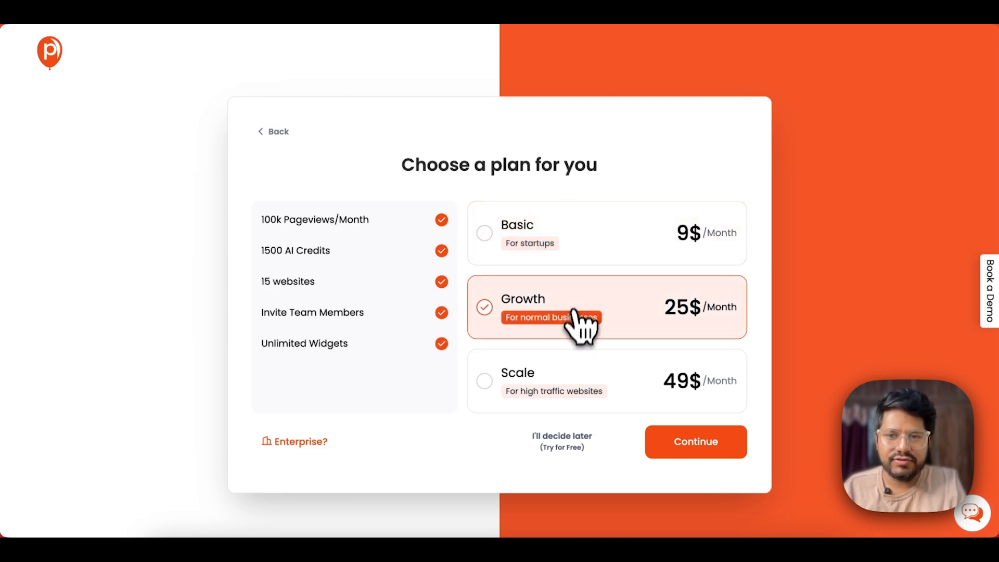
{"action": "left_click", "coordinate": [566, 382]}
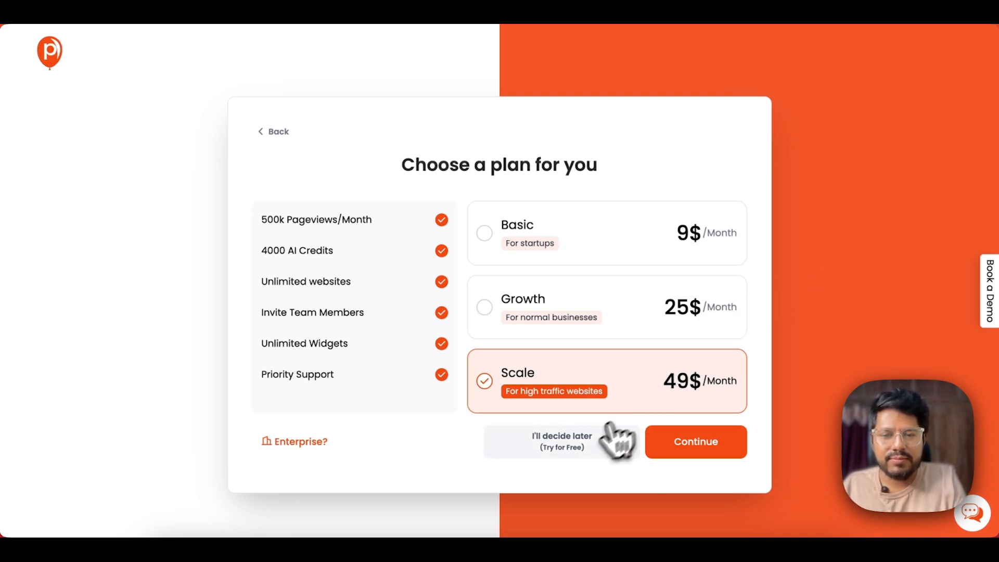
{"action": "left_click", "coordinate": [541, 448]}
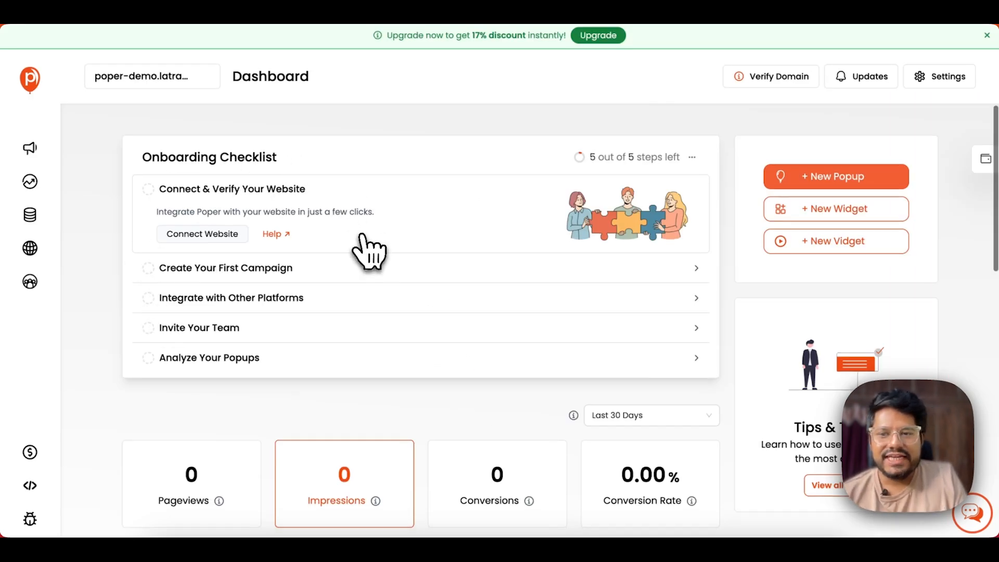
- Scroll the Dashboard to review the five-step onboarding checklist and zeroed pageview, impression, conversion stats
{"action": "scroll", "coordinate": [366, 249], "scroll_direction": "down", "scroll_amount": 7}
{"action": "scroll", "coordinate": [367, 248], "scroll_direction": "down", "scroll_amount": 6}
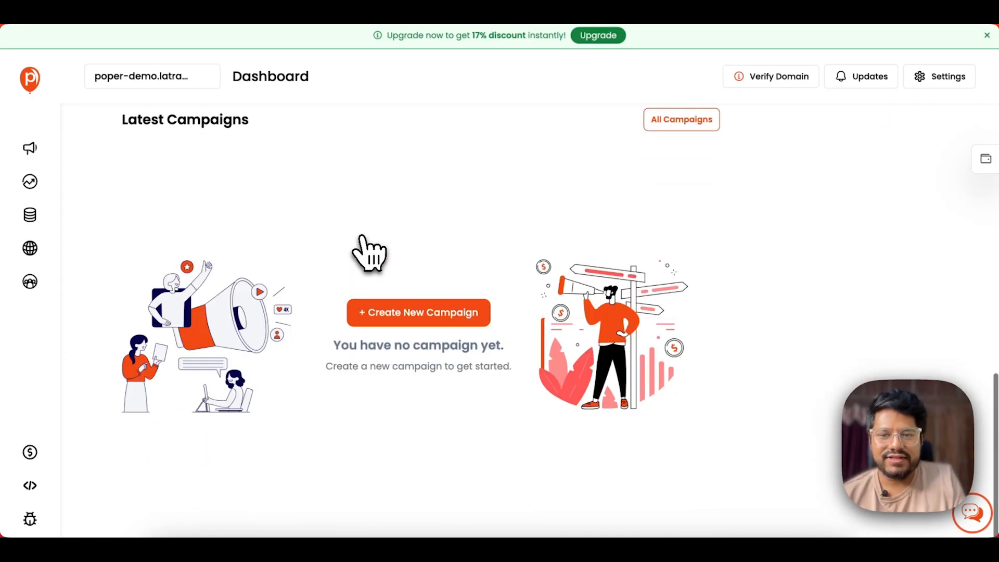
{"action": "scroll", "coordinate": [367, 249], "scroll_direction": "up", "scroll_amount": 13}
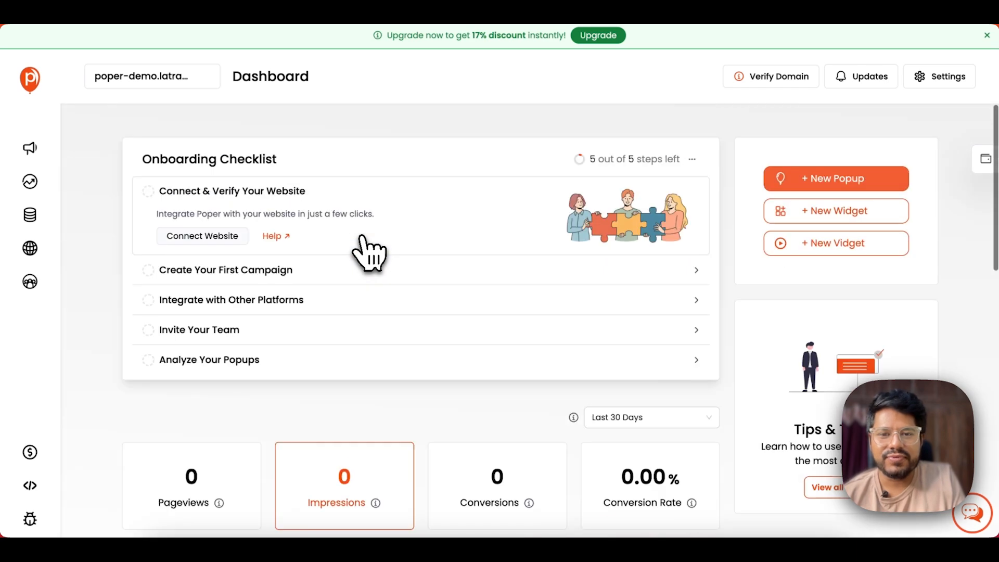
{"action": "scroll", "coordinate": [380, 152], "scroll_direction": "down", "scroll_amount": 4}
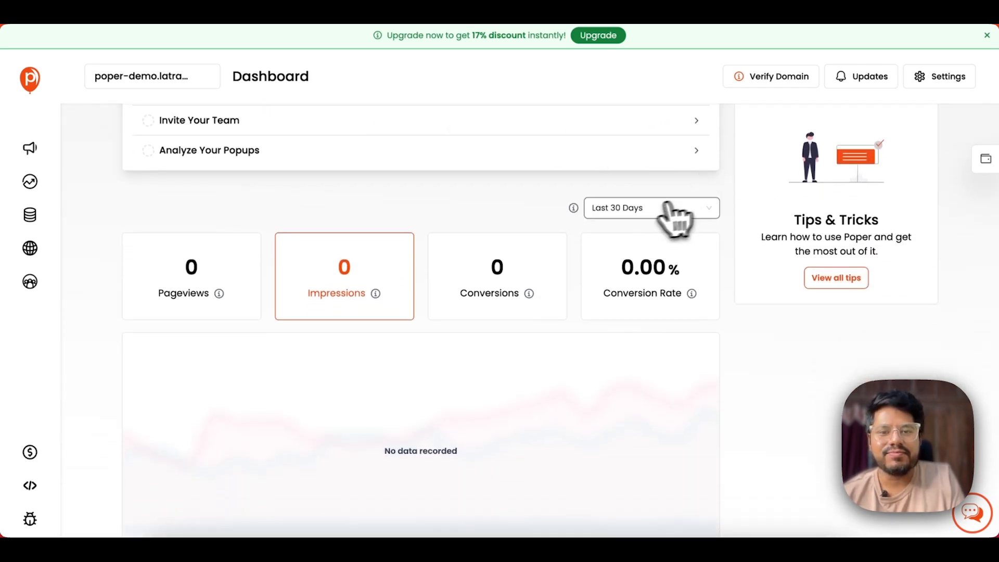
{"action": "scroll", "coordinate": [441, 236], "scroll_direction": "down", "scroll_amount": 7}
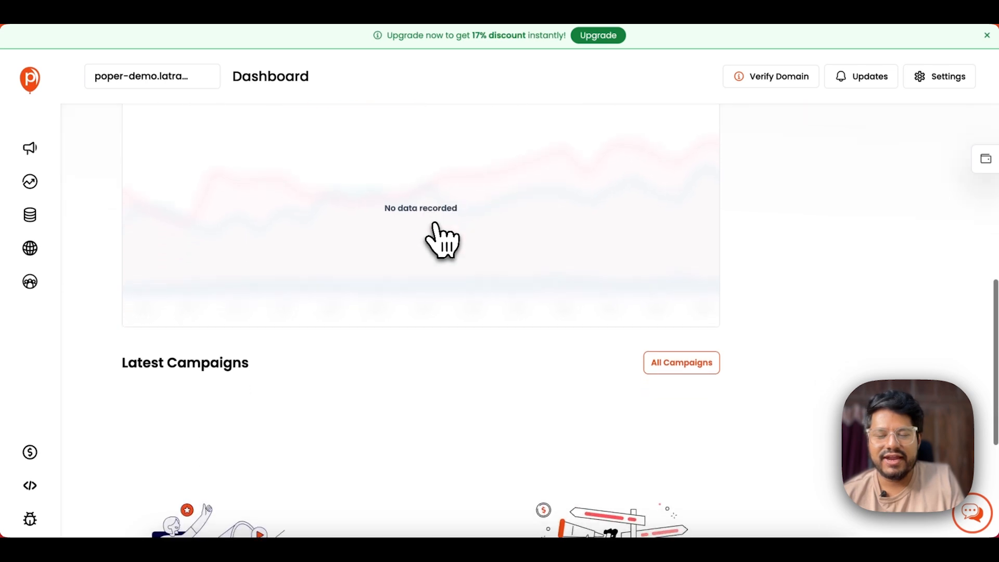
{"action": "scroll", "coordinate": [441, 237], "scroll_direction": "up", "scroll_amount": 4}
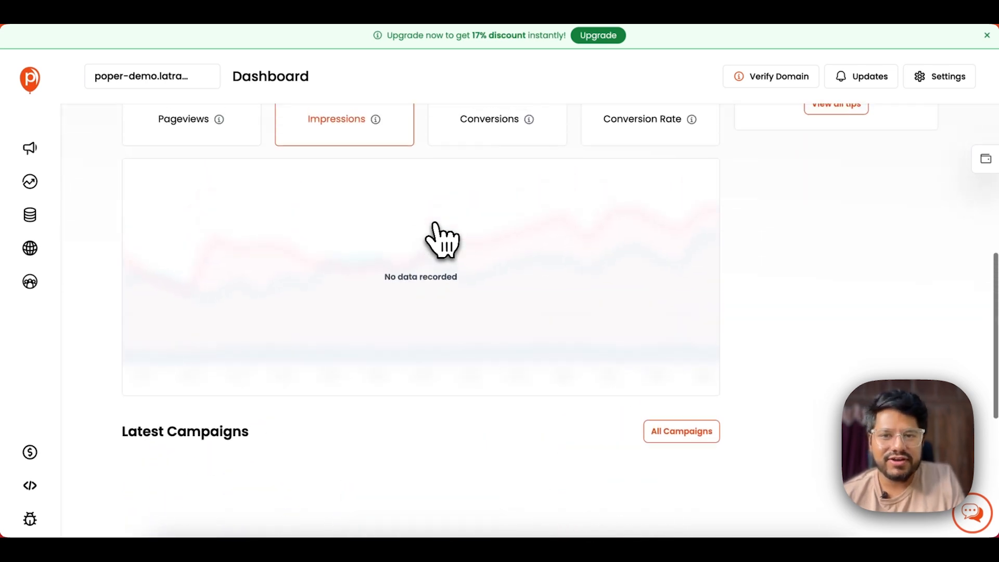
{"action": "scroll", "coordinate": [443, 237], "scroll_direction": "up", "scroll_amount": 6}
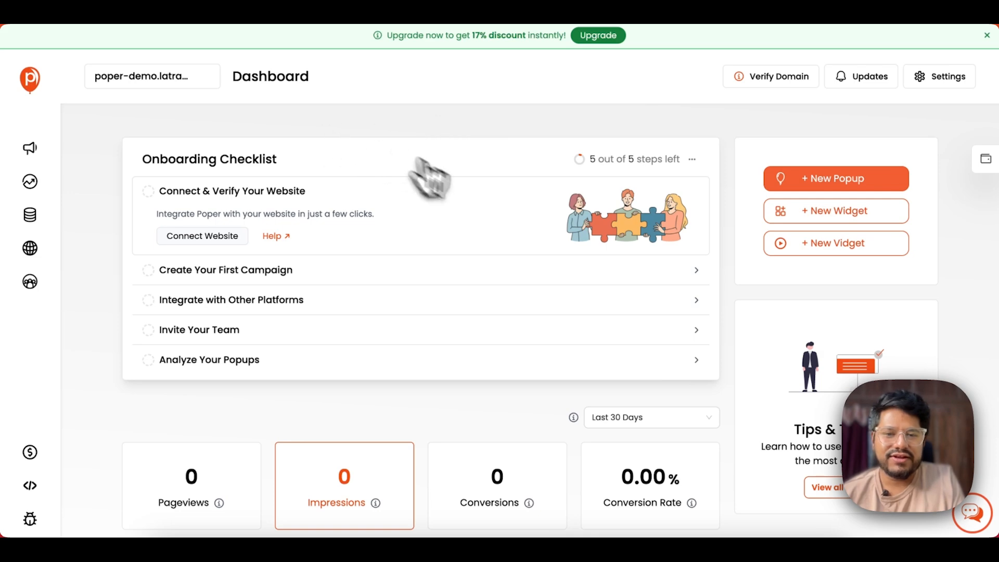
{"action": "scroll", "coordinate": [492, 255], "scroll_direction": "down", "scroll_amount": 2}
{"action": "scroll", "coordinate": [494, 266], "scroll_direction": "down", "scroll_amount": 5}
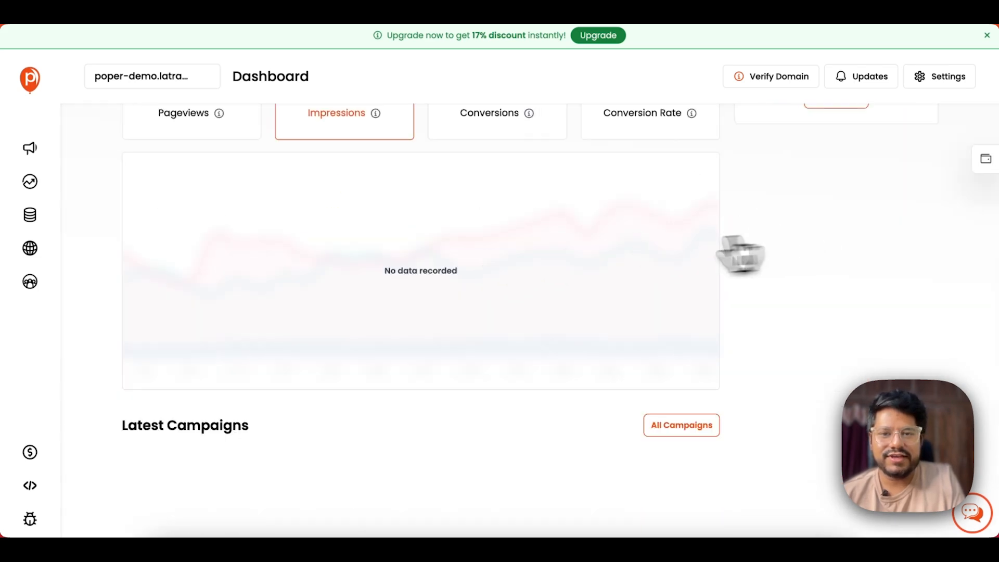
{"action": "scroll", "coordinate": [609, 262], "scroll_direction": "up", "scroll_amount": 7}
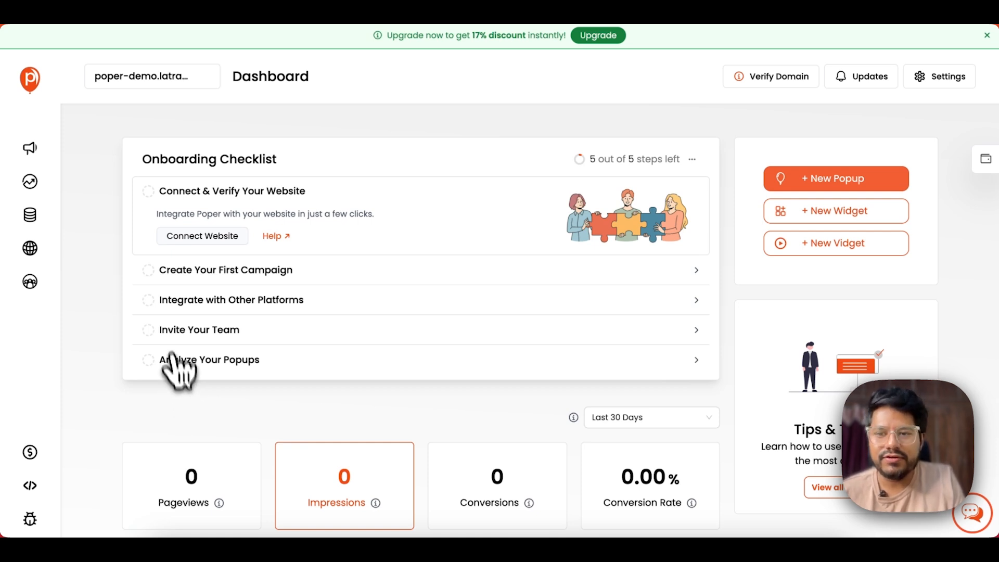
{"action": "scroll", "coordinate": [178, 368], "scroll_direction": "down", "scroll_amount": 1}
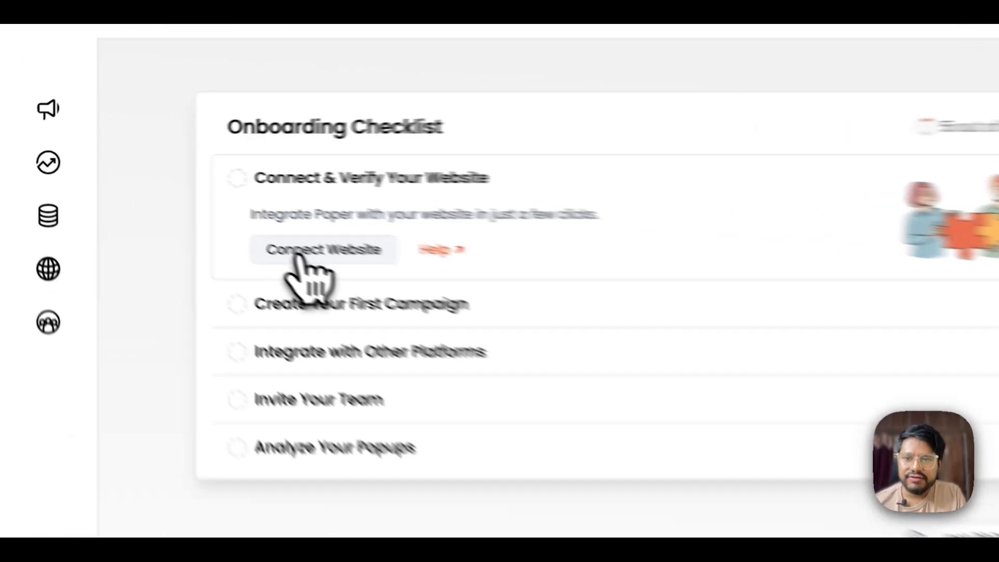
- Open installation instructions for the unverified website and review the WordPress plugin option
{"action": "left_click", "coordinate": [196, 213]}
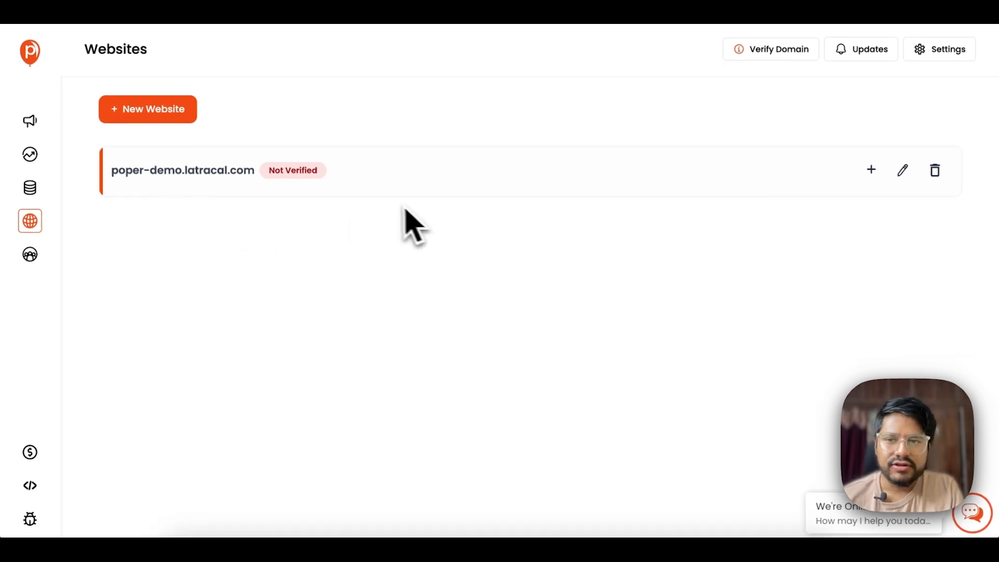
{"action": "left_click", "coordinate": [307, 177]}
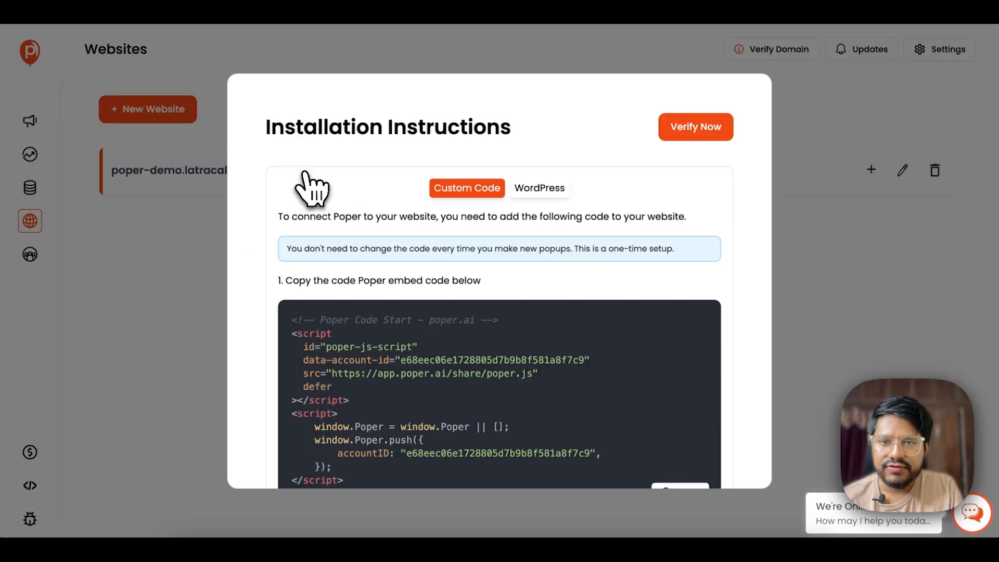
{"action": "scroll", "coordinate": [332, 194], "scroll_direction": "down", "scroll_amount": 1}
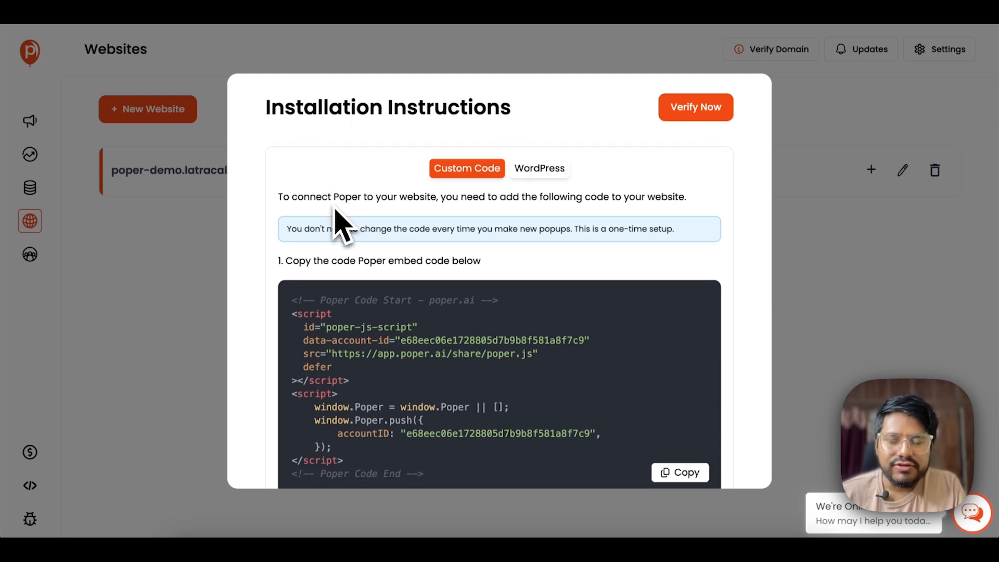
{"action": "scroll", "coordinate": [417, 359], "scroll_direction": "down", "scroll_amount": 1}
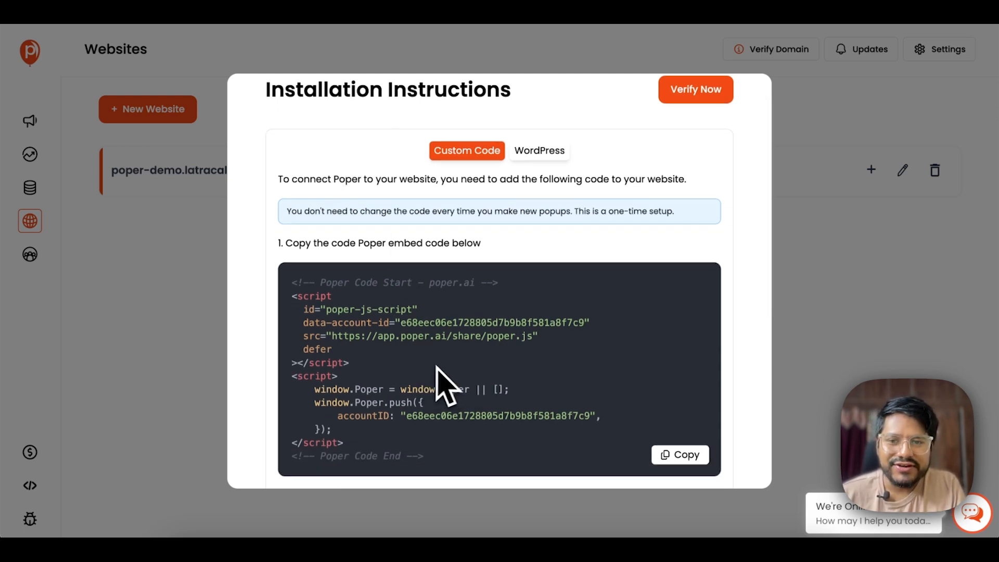
{"action": "scroll", "coordinate": [438, 367], "scroll_direction": "down", "scroll_amount": 3}
{"action": "scroll", "coordinate": [456, 358], "scroll_direction": "up", "scroll_amount": 1}
{"action": "scroll", "coordinate": [458, 364], "scroll_direction": "up", "scroll_amount": 3}
{"action": "left_click", "coordinate": [533, 192]}
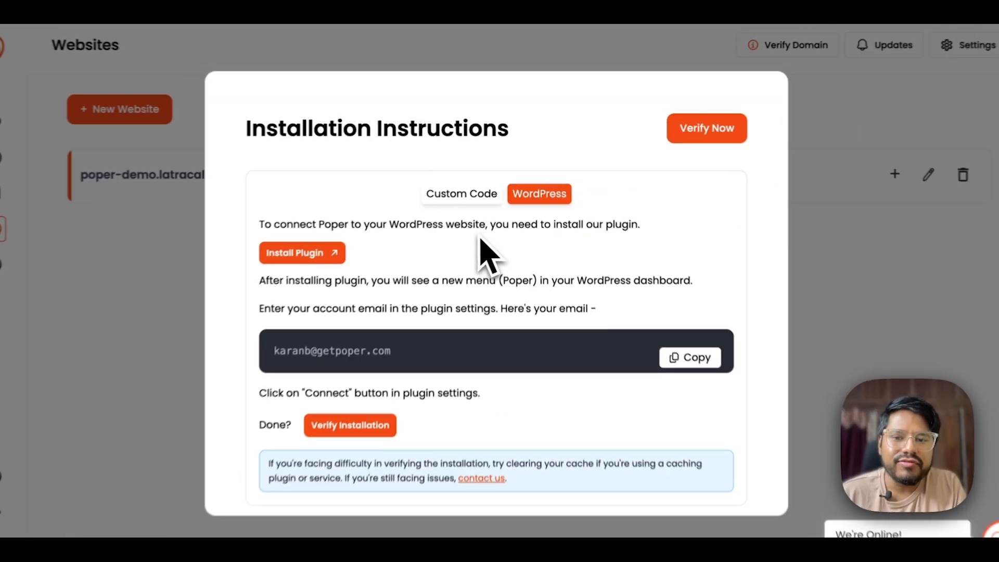
{"action": "scroll", "coordinate": [486, 244], "scroll_direction": "down", "scroll_amount": 1}
{"action": "scroll", "coordinate": [455, 255], "scroll_direction": "down", "scroll_amount": 1}
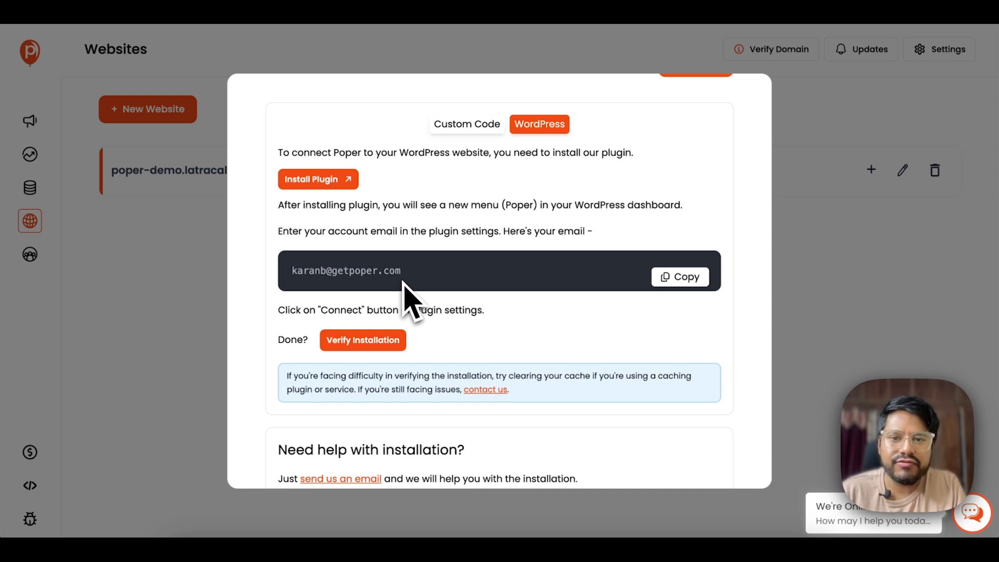
{"action": "scroll", "coordinate": [403, 270], "scroll_direction": "up", "scroll_amount": 1}
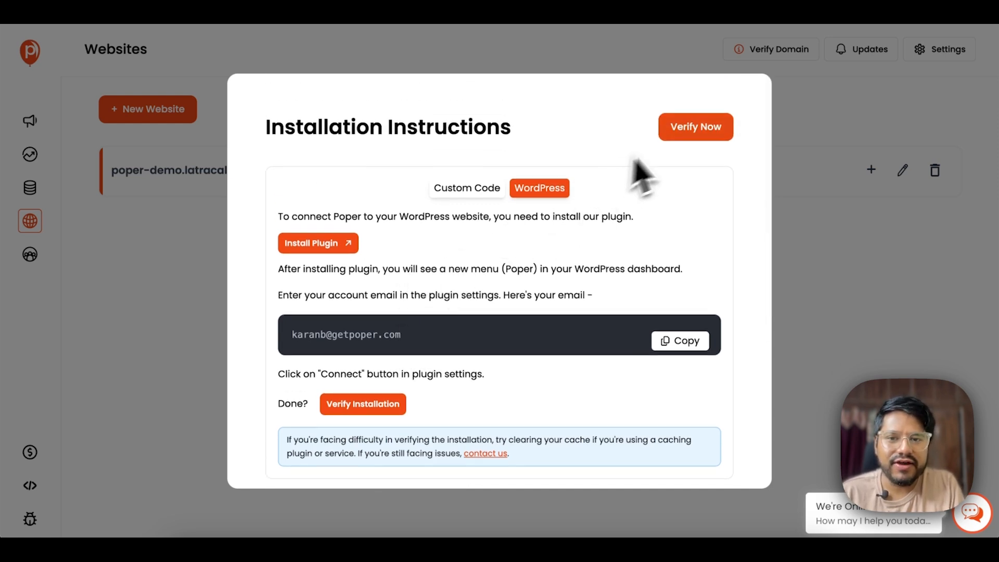
- Copy the Poper embed code from the Custom Code instructions and switch to cPanel
{"action": "left_click", "coordinate": [462, 193]}
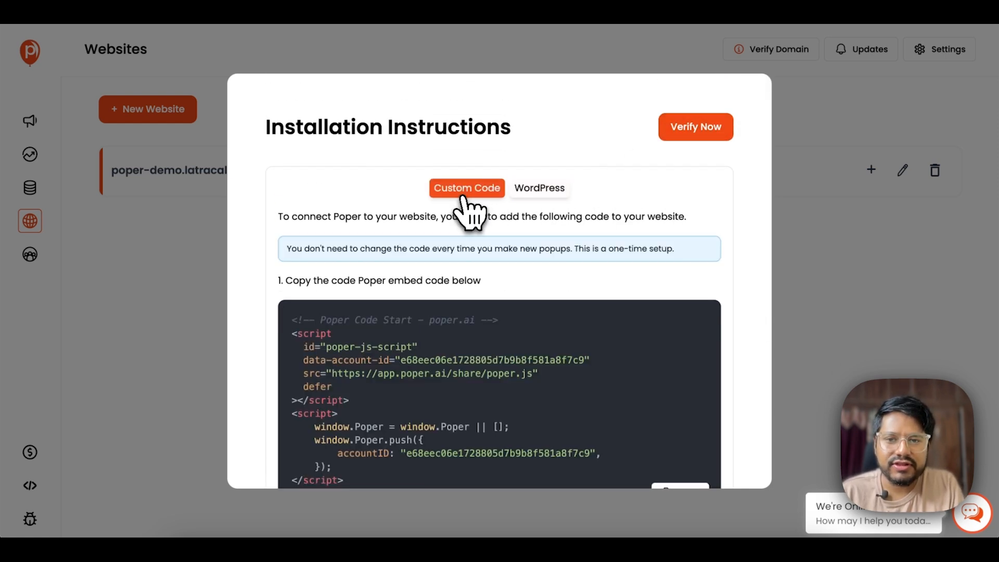
{"action": "scroll", "coordinate": [440, 242], "scroll_direction": "down", "scroll_amount": 1}
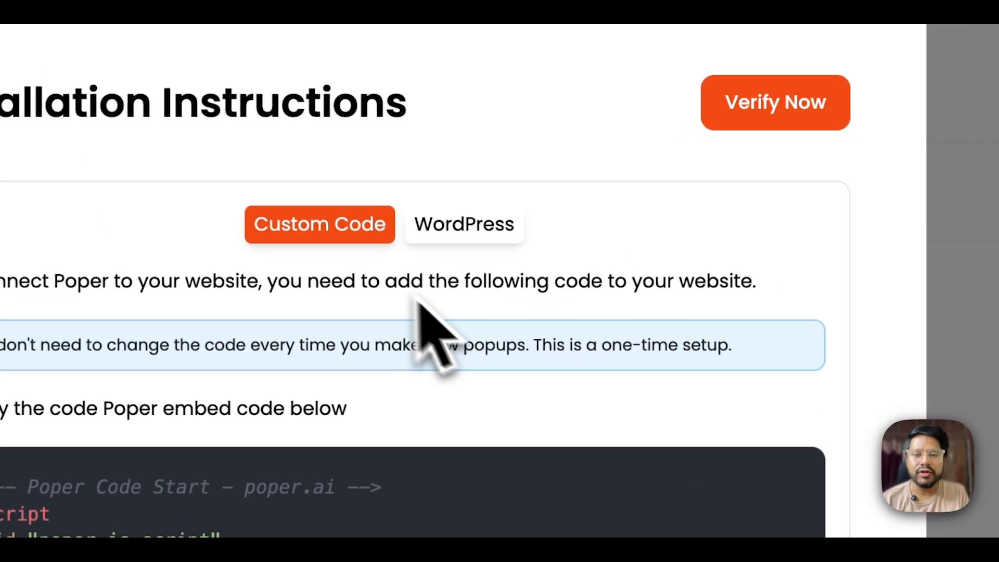
{"action": "scroll", "coordinate": [551, 359], "scroll_direction": "down", "scroll_amount": 1}
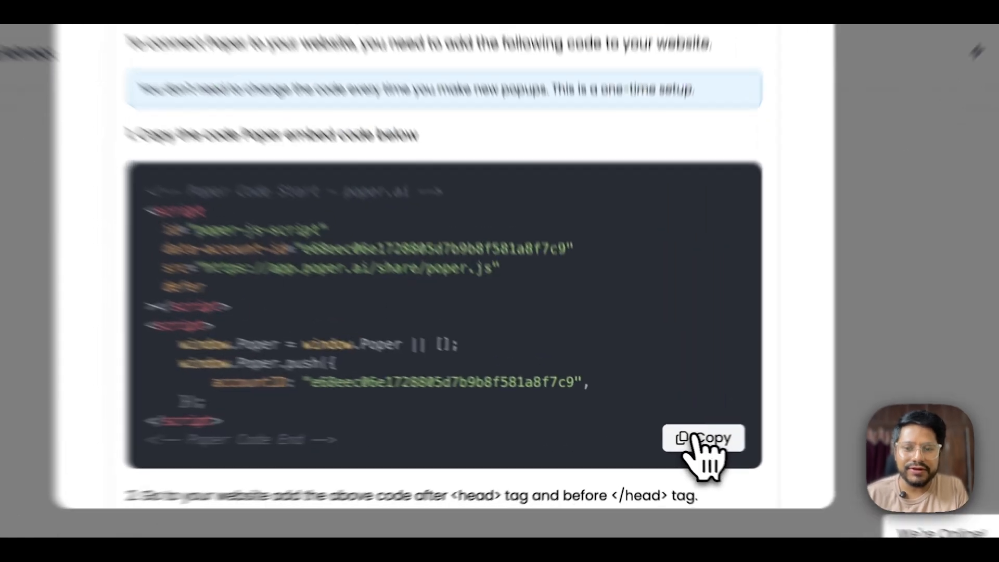
{"action": "left_click", "coordinate": [669, 438]}
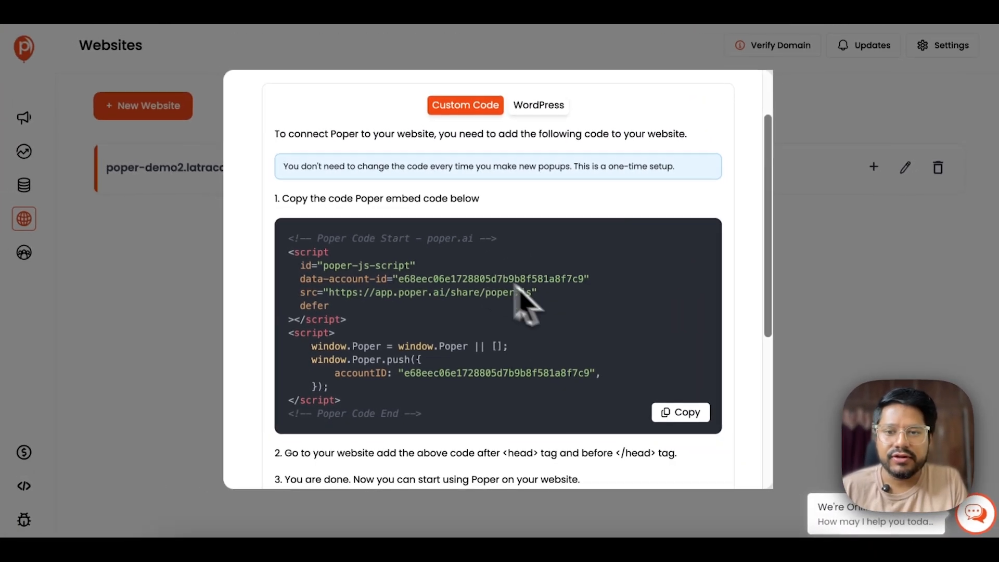
{"action": "left_click", "coordinate": [676, 414]}
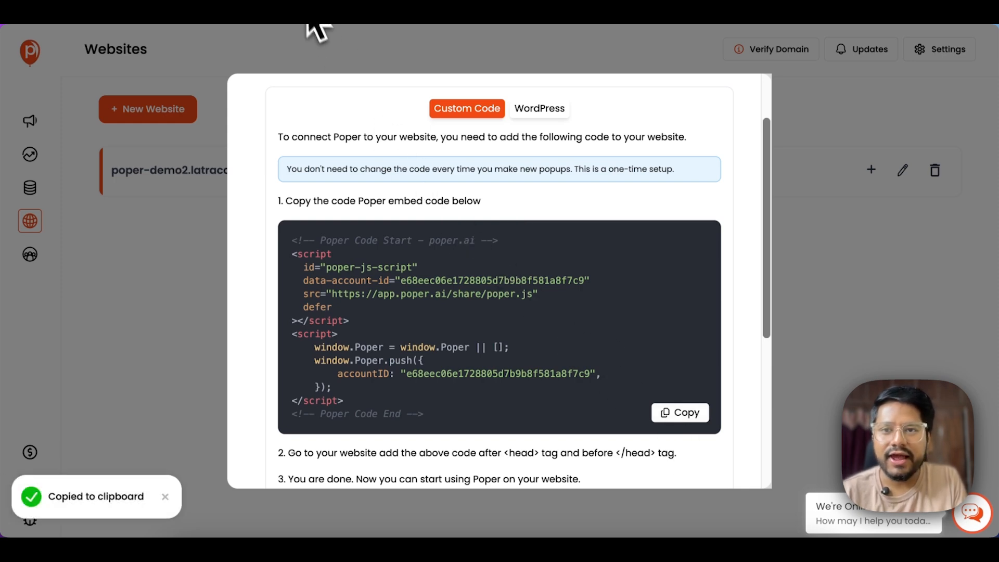
{"action": "left_click", "coordinate": [311, 17]}
{"action": "scroll", "coordinate": [319, 222], "scroll_direction": "up", "scroll_amount": 2}
{"action": "scroll", "coordinate": [319, 238], "scroll_direction": "up", "scroll_amount": 1}
{"action": "scroll", "coordinate": [297, 256], "scroll_direction": "down", "scroll_amount": 3}
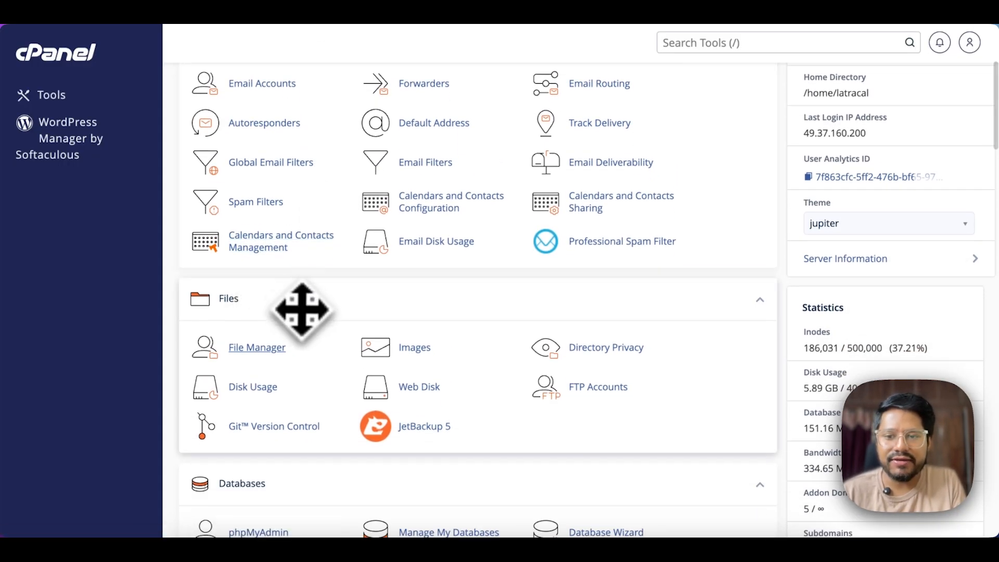
- In File Manager, open header.php from the poper-demo2.latracal.com folder for editing
{"action": "left_click", "coordinate": [256, 359]}
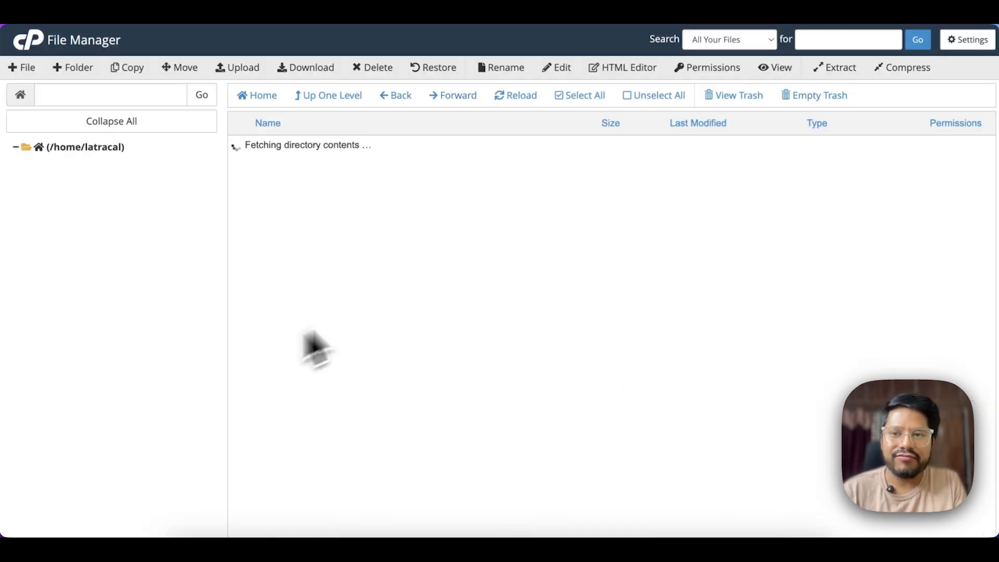
{"action": "scroll", "coordinate": [422, 300], "scroll_direction": "down", "scroll_amount": 12}
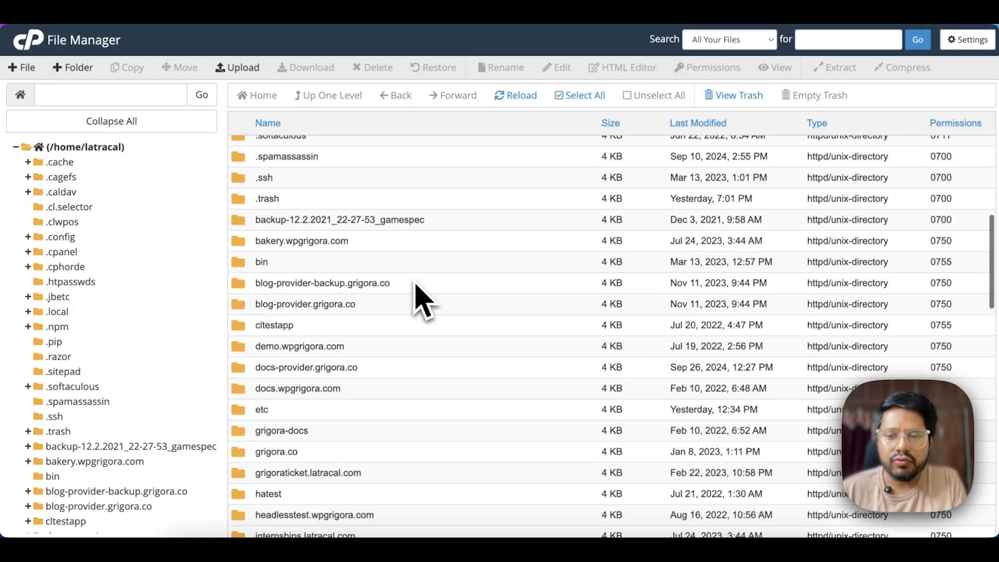
{"action": "scroll", "coordinate": [416, 291], "scroll_direction": "down", "scroll_amount": 5}
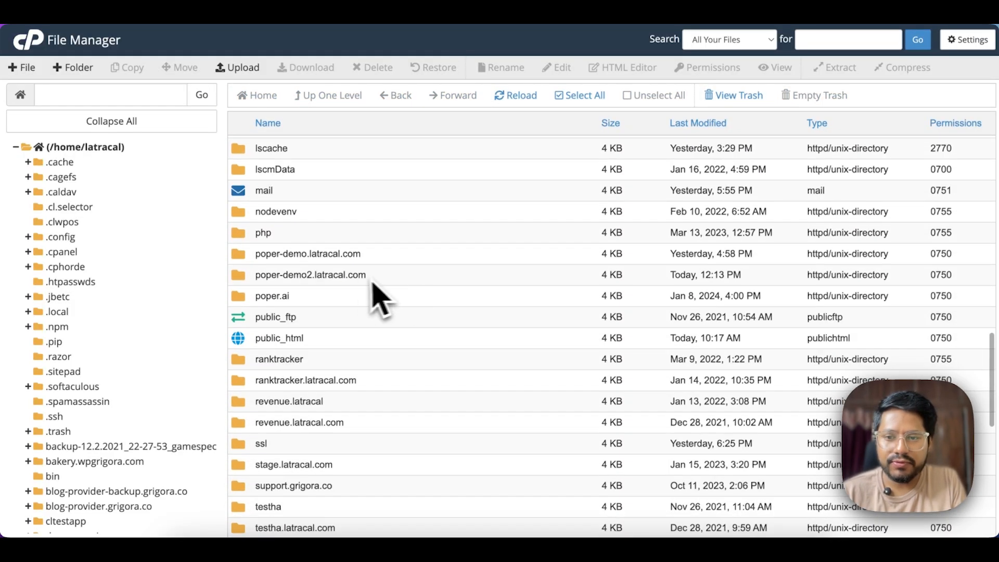
{"action": "double_click", "coordinate": [389, 280]}
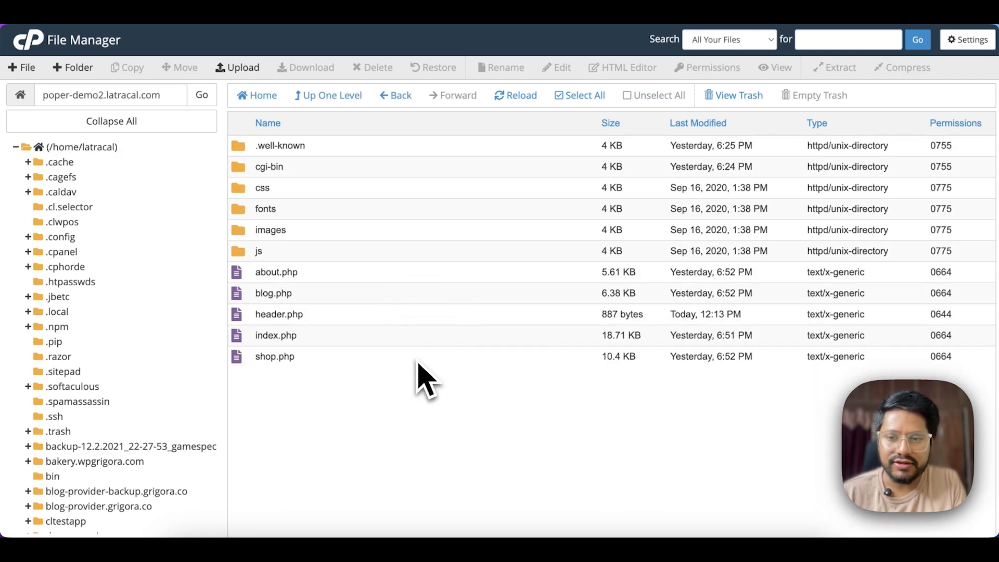
{"action": "left_click", "coordinate": [345, 318]}
{"action": "right_click", "coordinate": [344, 317]}
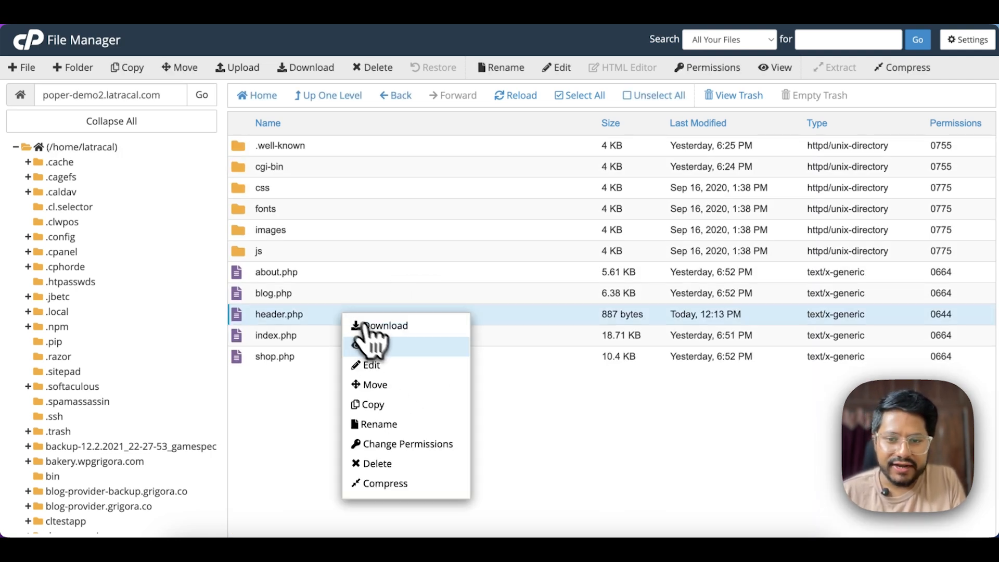
{"action": "left_click", "coordinate": [383, 373]}
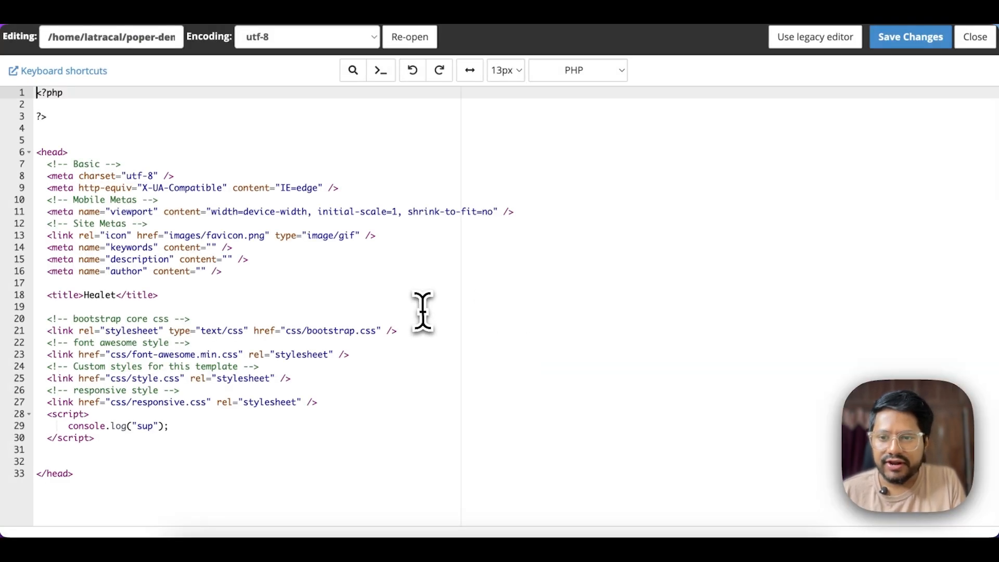
- Paste the Poper embed code before </head> in header.php and save the changes
{"action": "left_click", "coordinate": [152, 439]}
{"action": "key", "text": "Return"}
{"action": "key", "text": "Return"}
{"action": "key", "text": "ctrl+v"}
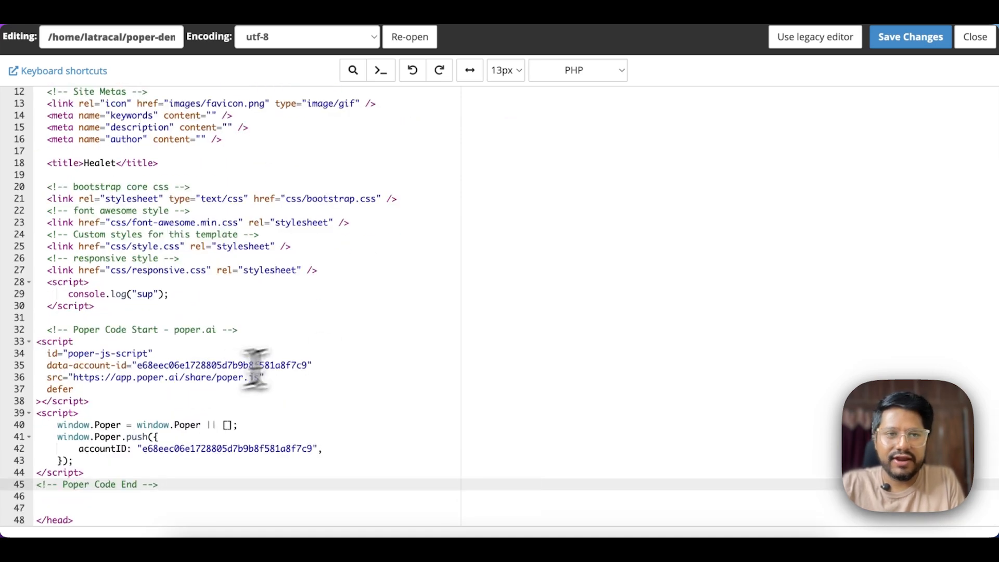
{"action": "left_click", "coordinate": [888, 52]}
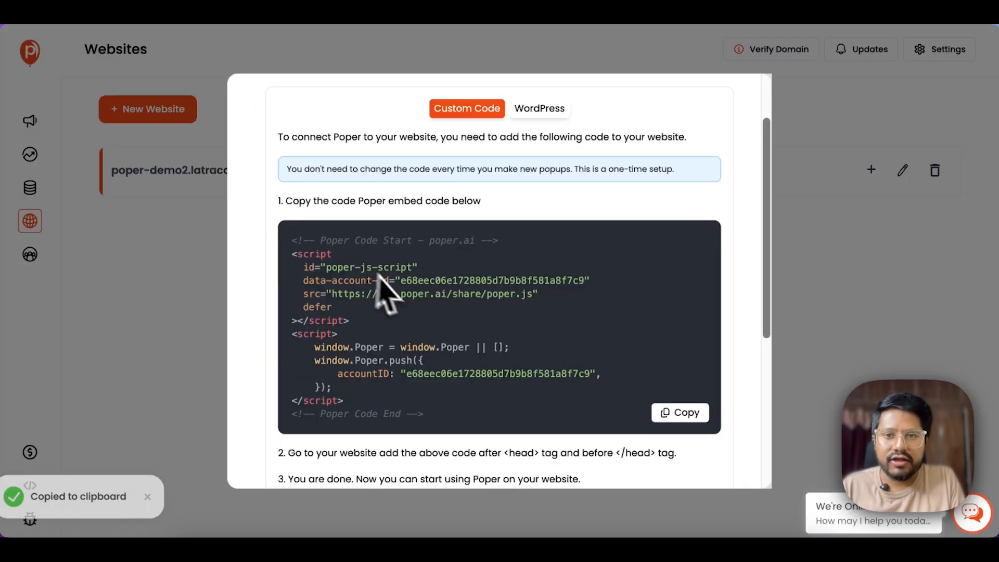
{"action": "scroll", "coordinate": [408, 305], "scroll_direction": "up", "scroll_amount": 2}
- Verify the installation so poper-demo2.latracal.com shows Verified, then go back to the Dashboard
{"action": "scroll", "coordinate": [404, 299], "scroll_direction": "down", "scroll_amount": 2}
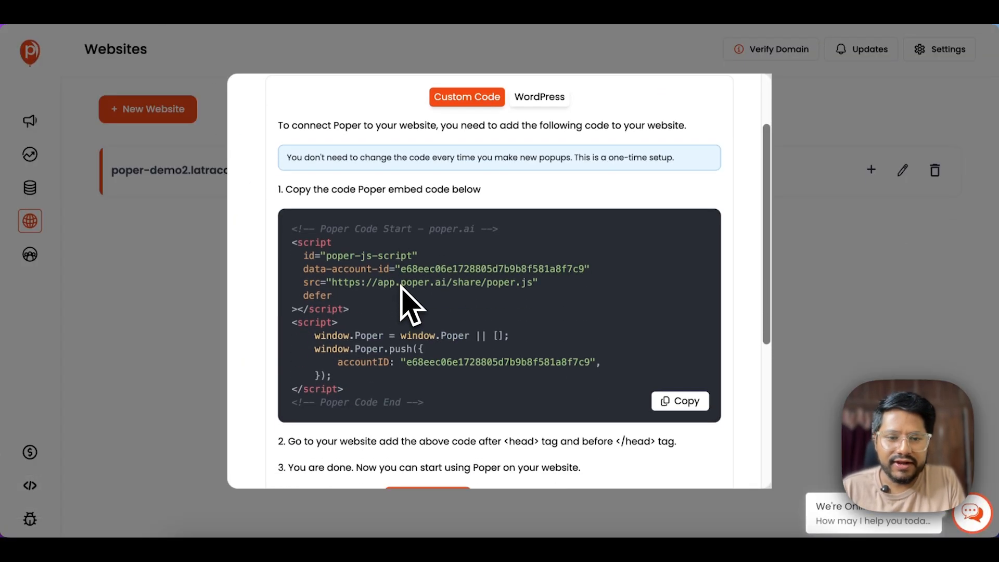
{"action": "scroll", "coordinate": [403, 299], "scroll_direction": "up", "scroll_amount": 2}
{"action": "left_click", "coordinate": [687, 136]}
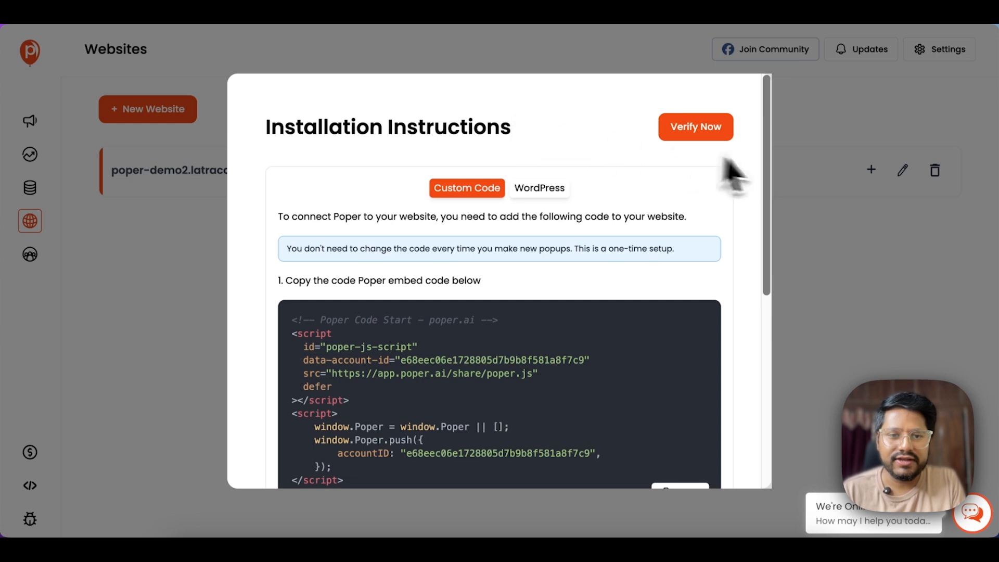
{"action": "left_click", "coordinate": [778, 171]}
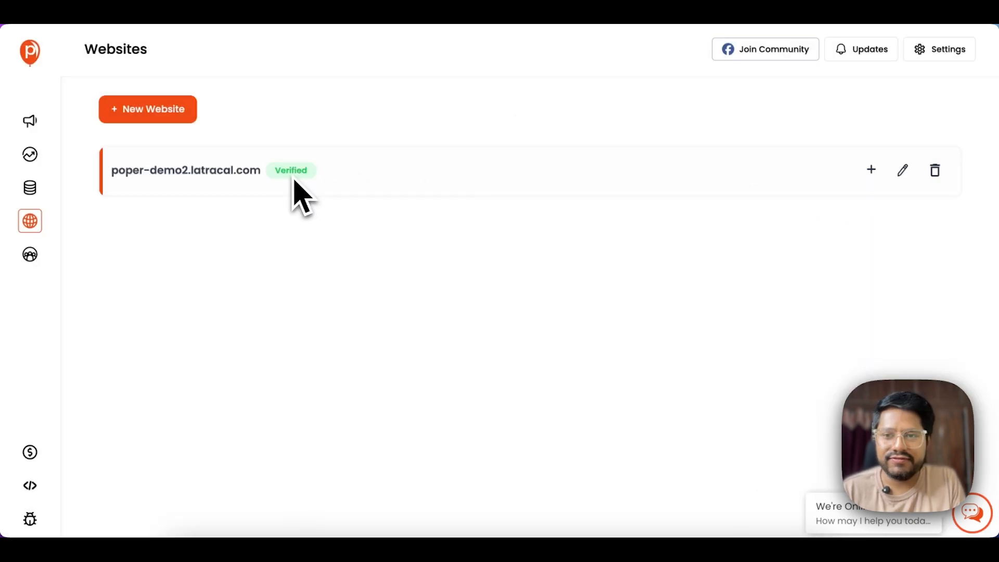
{"action": "left_click", "coordinate": [30, 52]}
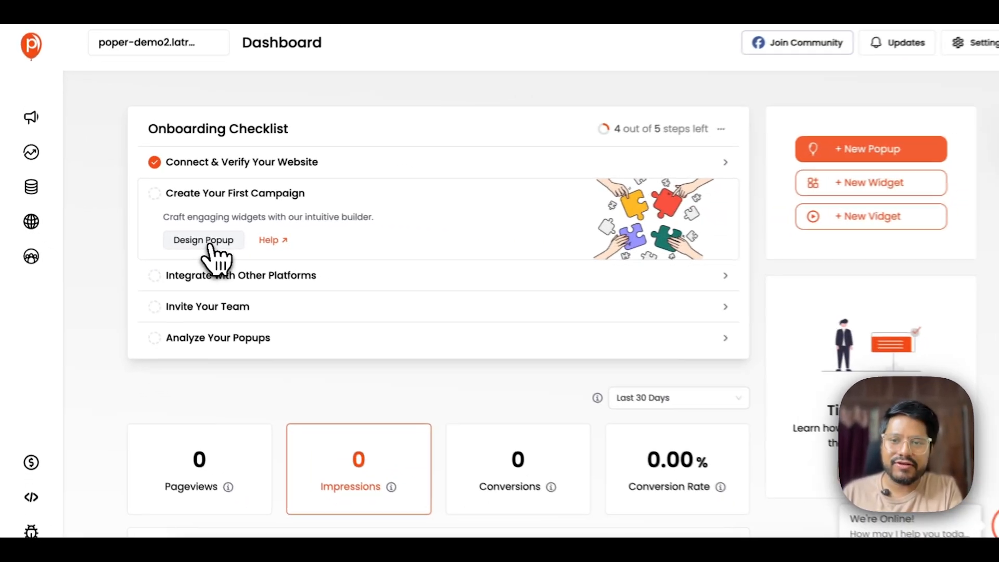
- Start designing a first campaign as a popup
{"action": "left_click", "coordinate": [403, 280]}
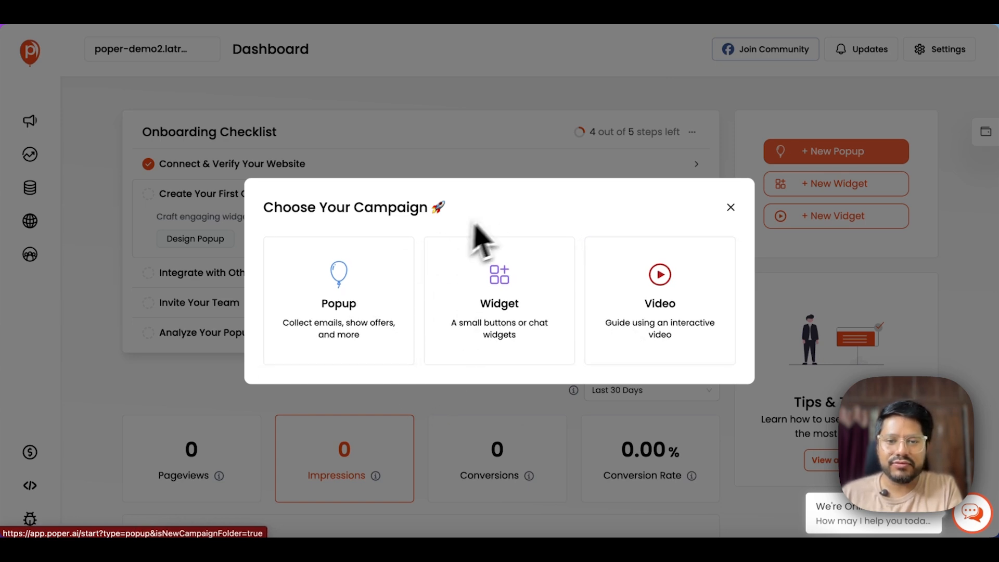
{"action": "left_click", "coordinate": [323, 308]}
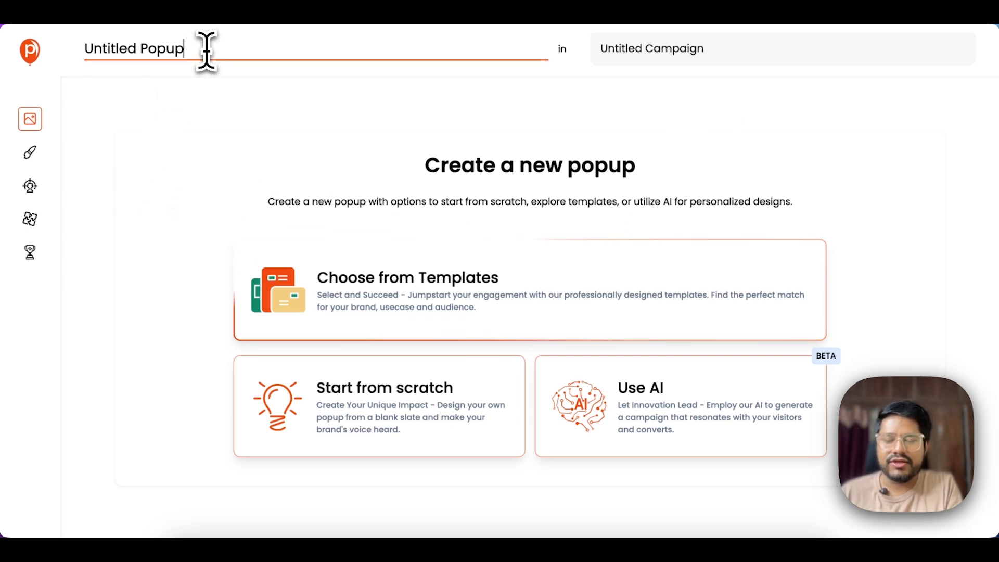
{"action": "left_click", "coordinate": [629, 49]}
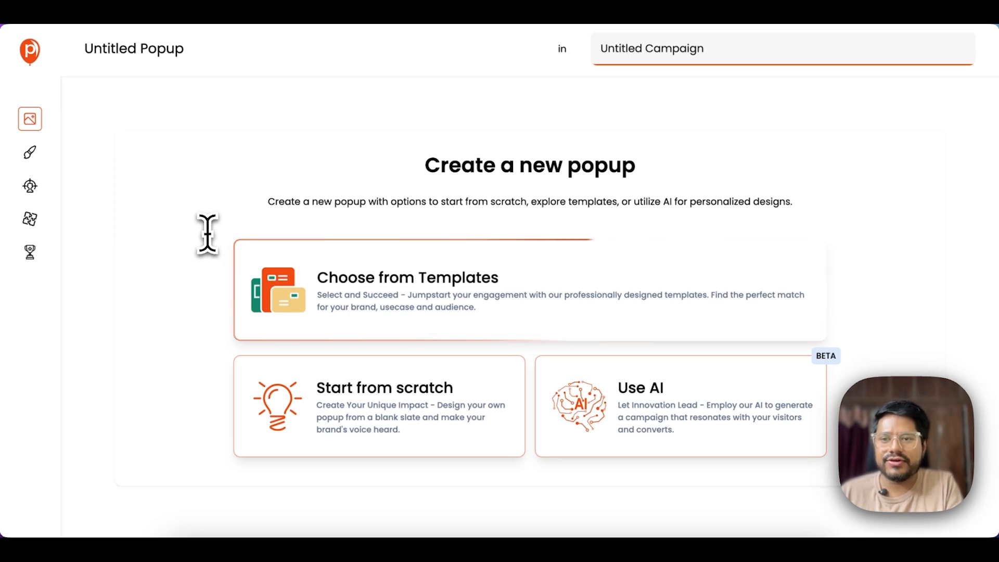
- Replace the default popup title with 'Halloween Popup1'
{"action": "triple_click", "coordinate": [208, 56]}
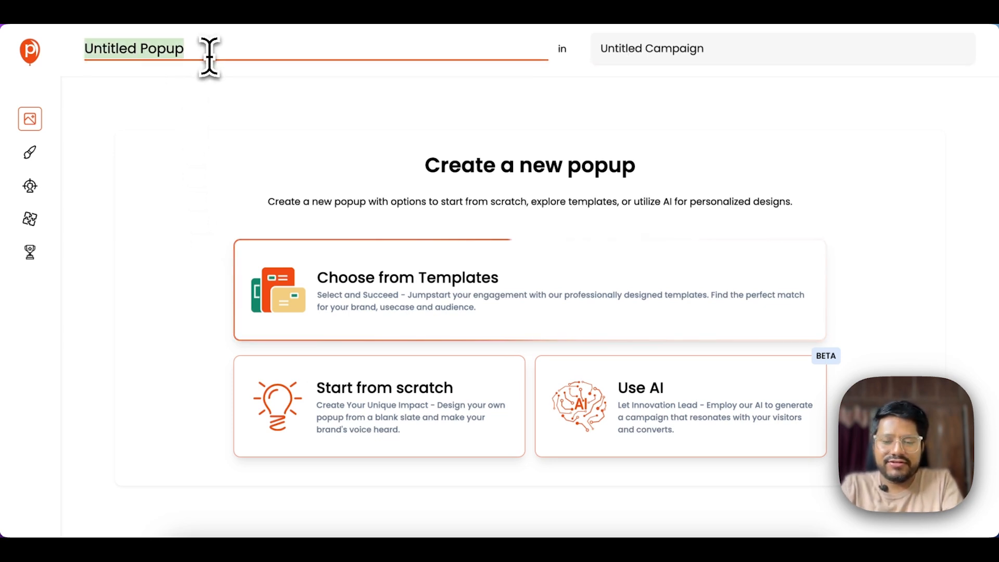
{"action": "key", "text": "BackSpace"}
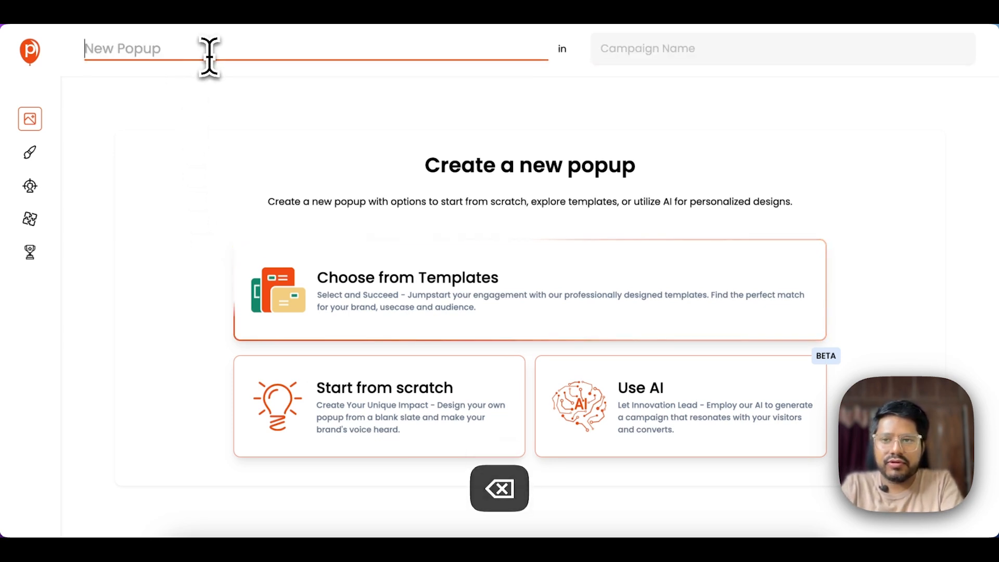
{"action": "type", "text": "w"}
{"action": "key", "text": "BackSpace"}
{"action": "type", "text": "een Popup1"}
- Rename the campaign to 'Halloween Sales'
{"action": "left_click", "coordinate": [674, 49]}
{"action": "key", "text": "super+a"}
{"action": "type", "text": "Halloween "}
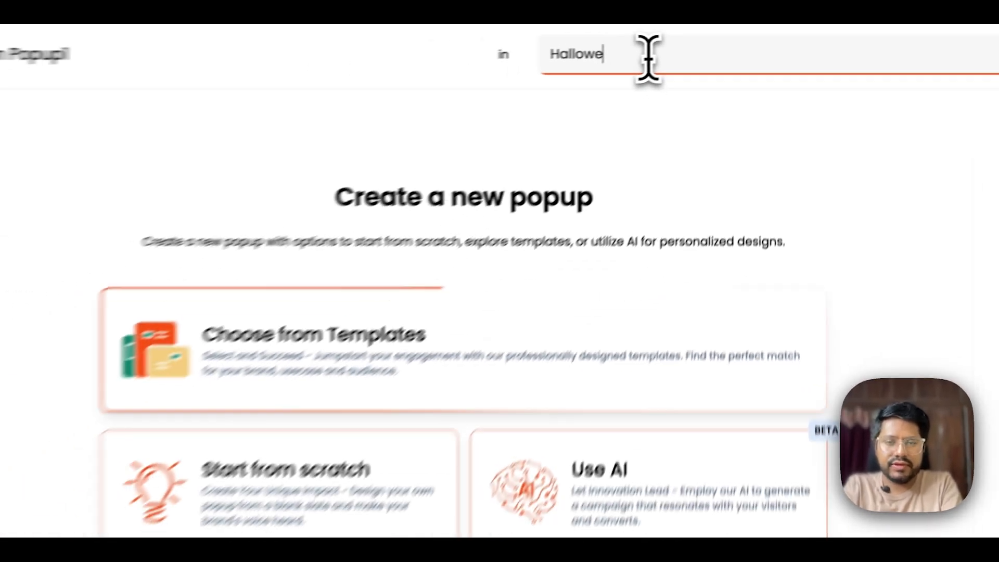
{"action": "type", "text": "Sales"}
{"action": "left_click", "coordinate": [331, 153]}
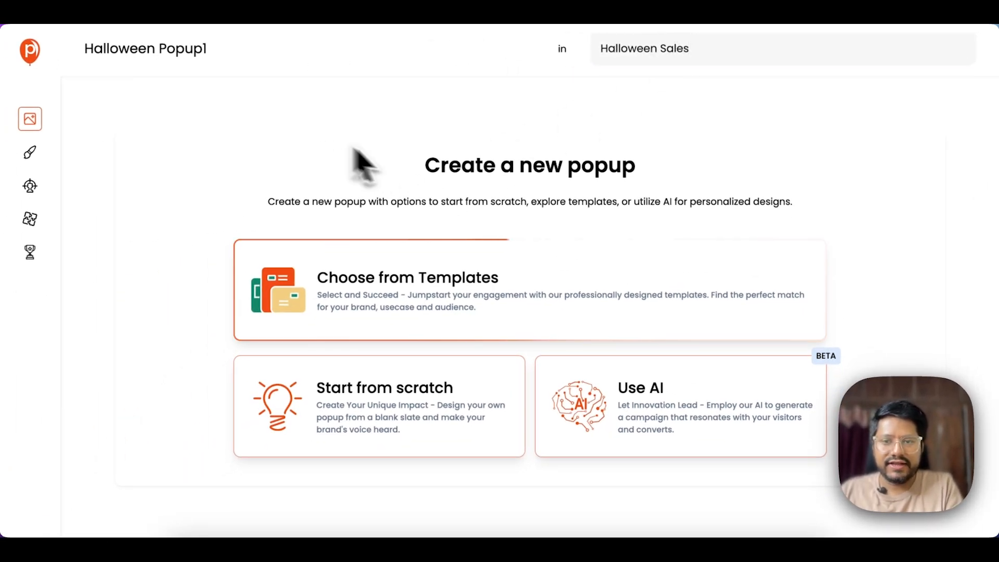
- Open the template gallery and browse the available popup templates
{"action": "left_click", "coordinate": [349, 287]}
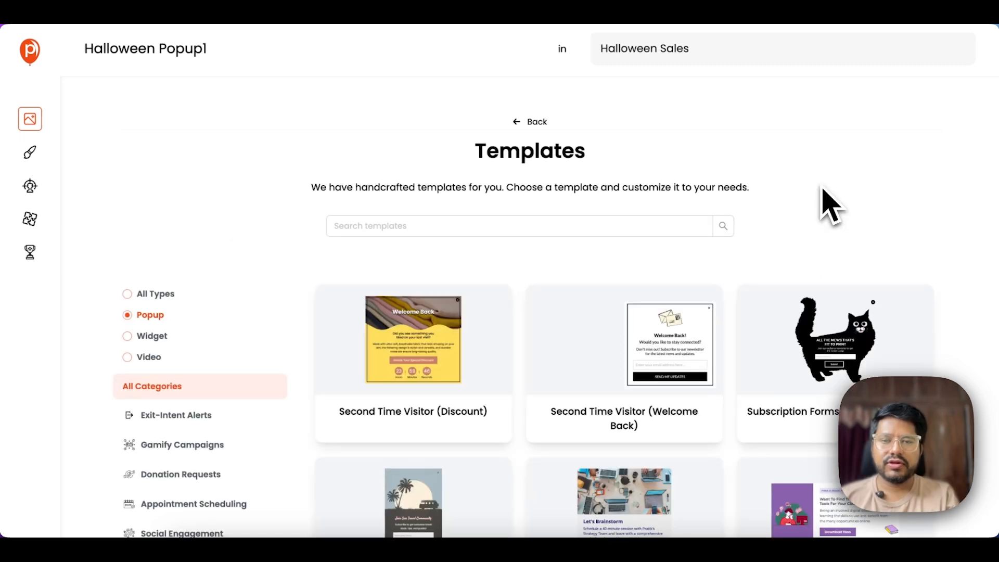
{"action": "scroll", "coordinate": [830, 206], "scroll_direction": "down", "scroll_amount": 7}
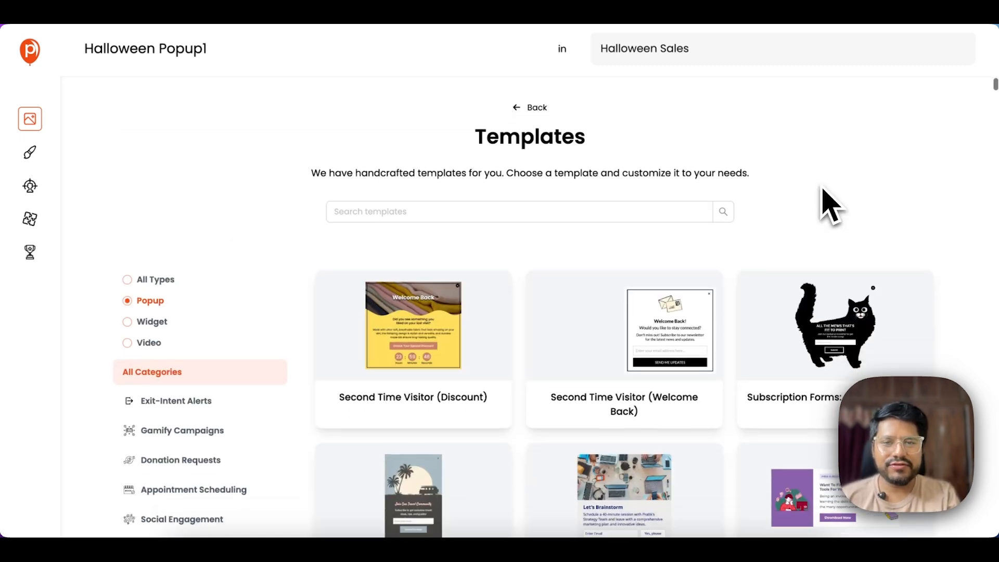
{"action": "scroll", "coordinate": [831, 205], "scroll_direction": "down", "scroll_amount": 10}
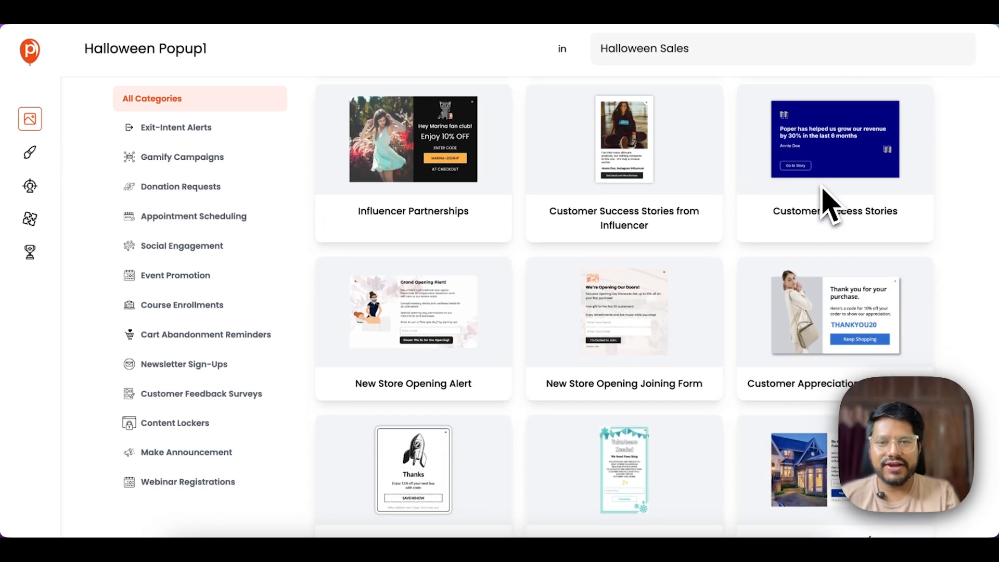
{"action": "scroll", "coordinate": [831, 206], "scroll_direction": "down", "scroll_amount": 8}
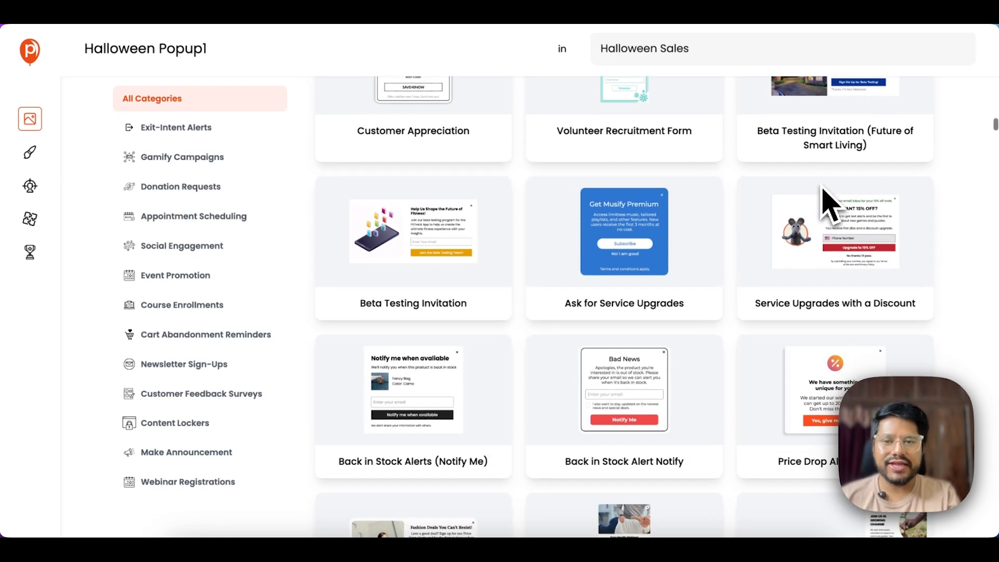
{"action": "scroll", "coordinate": [826, 203], "scroll_direction": "down", "scroll_amount": 6}
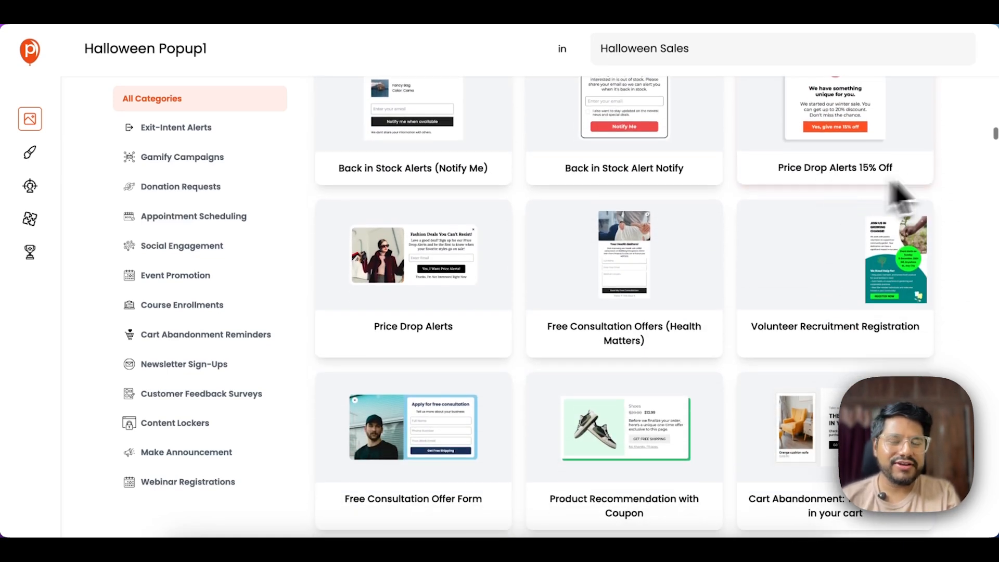
{"action": "scroll", "coordinate": [962, 228], "scroll_direction": "down", "scroll_amount": 10}
{"action": "scroll", "coordinate": [965, 229], "scroll_direction": "down", "scroll_amount": 1}
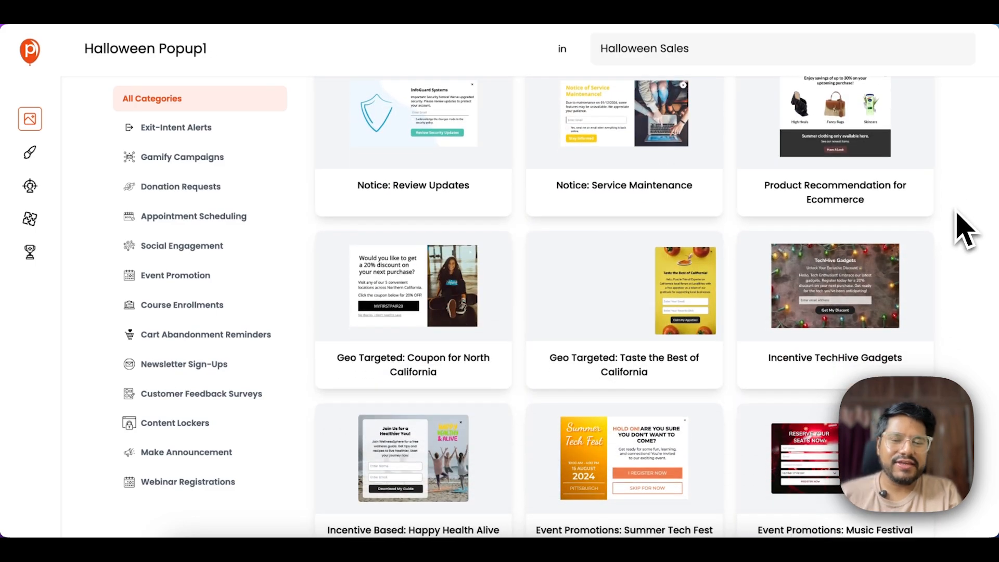
{"action": "scroll", "coordinate": [965, 229], "scroll_direction": "down", "scroll_amount": 4}
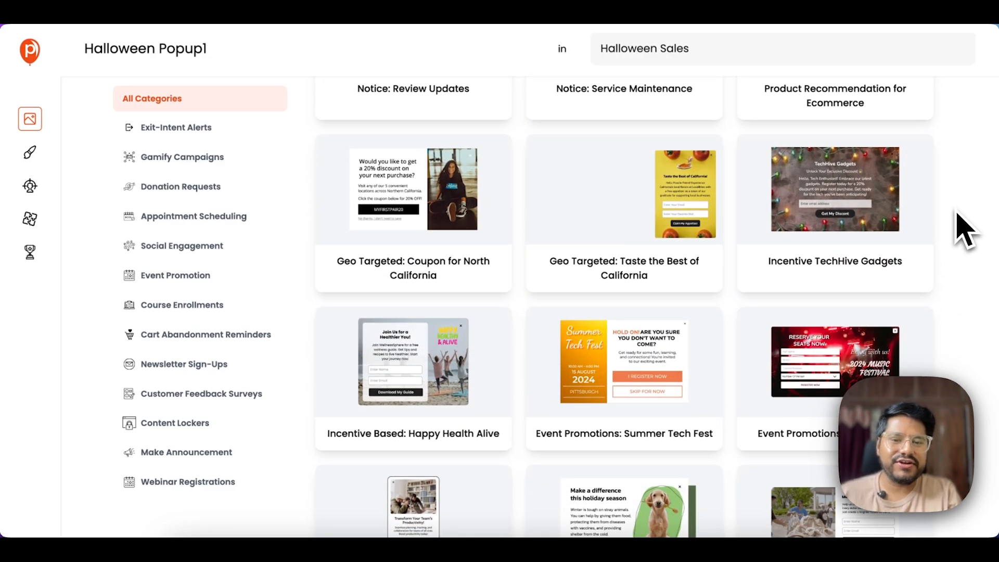
{"action": "scroll", "coordinate": [965, 229], "scroll_direction": "down", "scroll_amount": 20}
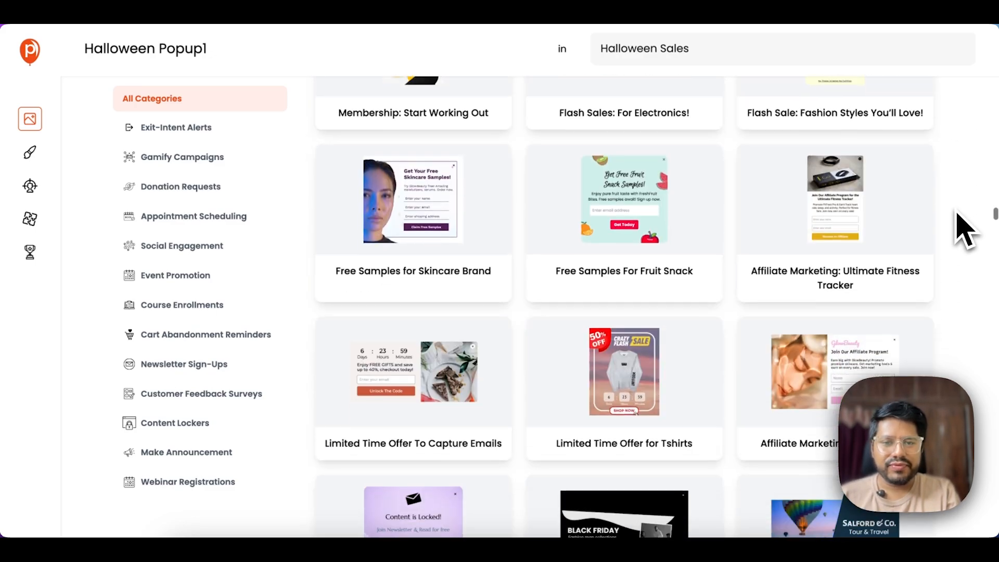
{"action": "scroll", "coordinate": [965, 228], "scroll_direction": "down", "scroll_amount": 20}
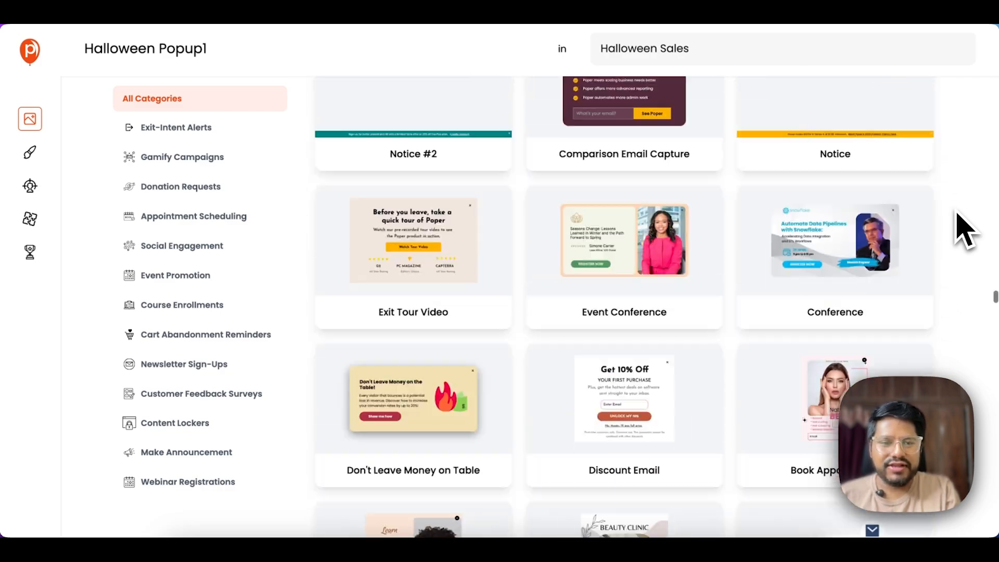
{"action": "scroll", "coordinate": [965, 229], "scroll_direction": "down", "scroll_amount": 20}
{"action": "scroll", "coordinate": [965, 229], "scroll_direction": "down", "scroll_amount": 20}
{"action": "scroll", "coordinate": [965, 228], "scroll_direction": "up", "scroll_amount": 20}
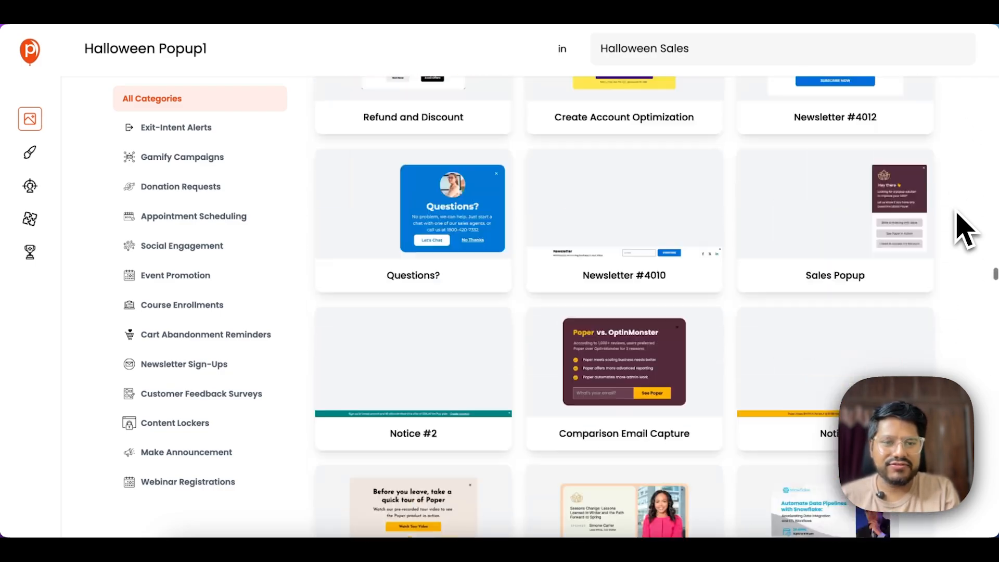
{"action": "scroll", "coordinate": [965, 229], "scroll_direction": "up", "scroll_amount": 20}
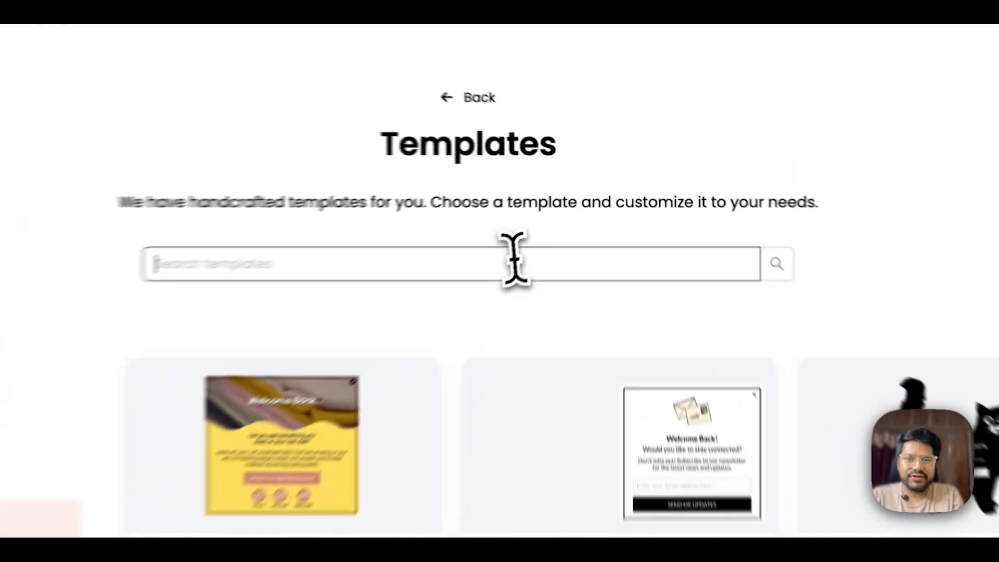
- Search templates for 'halloween' to show Halloween Sale Banner and Halloween Sale
{"action": "type", "text": "halloww"}
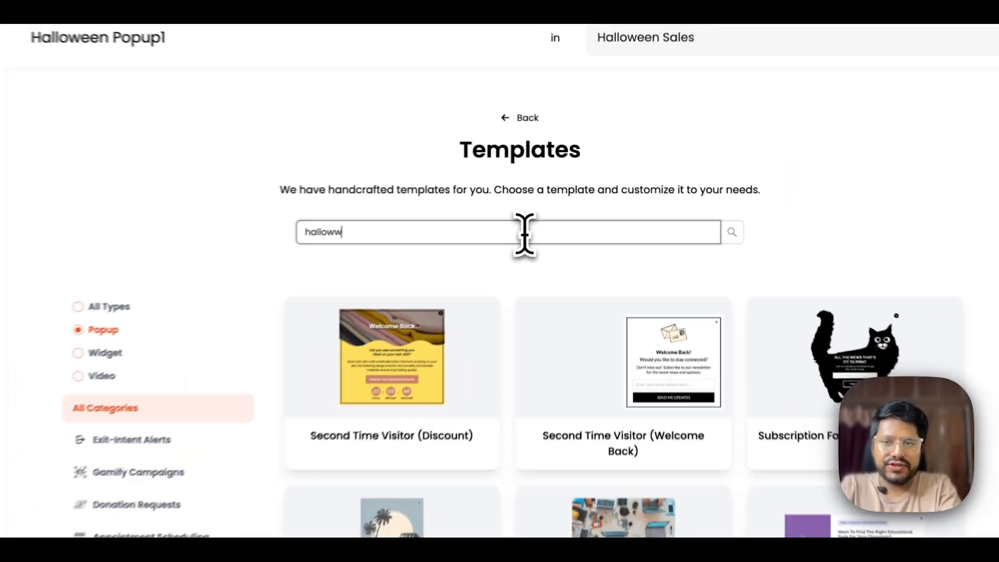
{"action": "key", "text": "BackSpace"}
{"action": "type", "text": "een"}
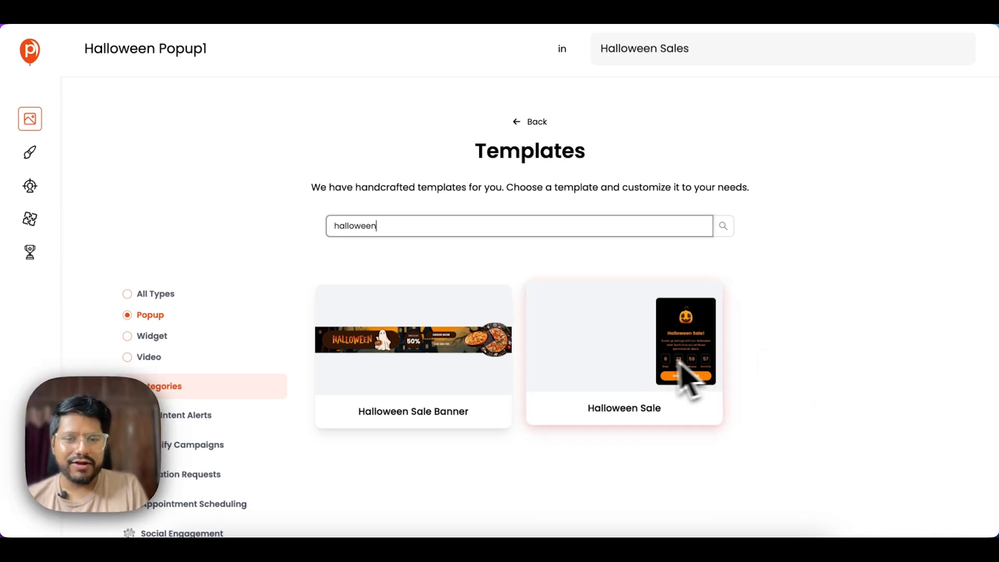
- Start from the Halloween Sale template and nudge its heading and paragraph upward
{"action": "left_click", "coordinate": [772, 324]}
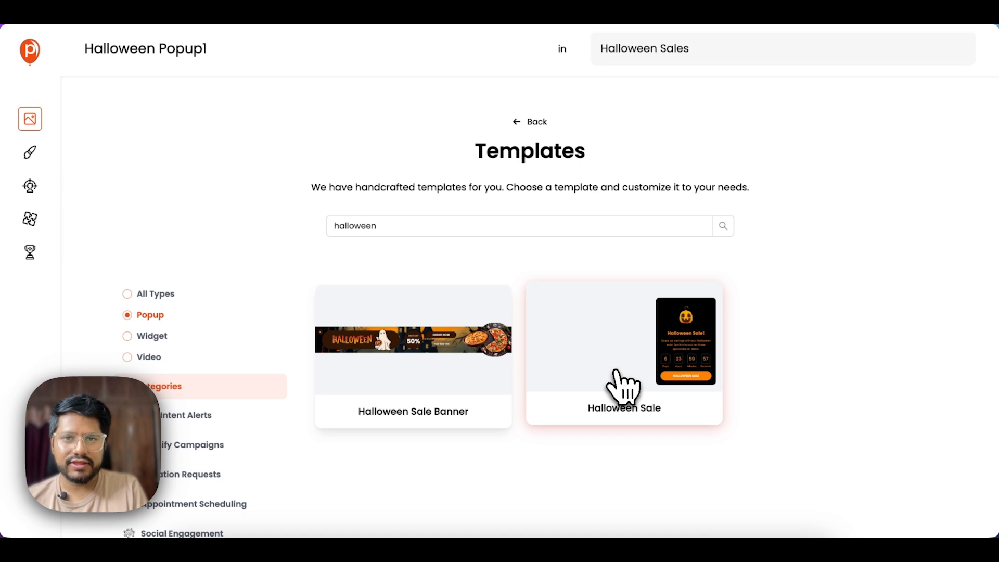
{"action": "left_click", "coordinate": [624, 389]}
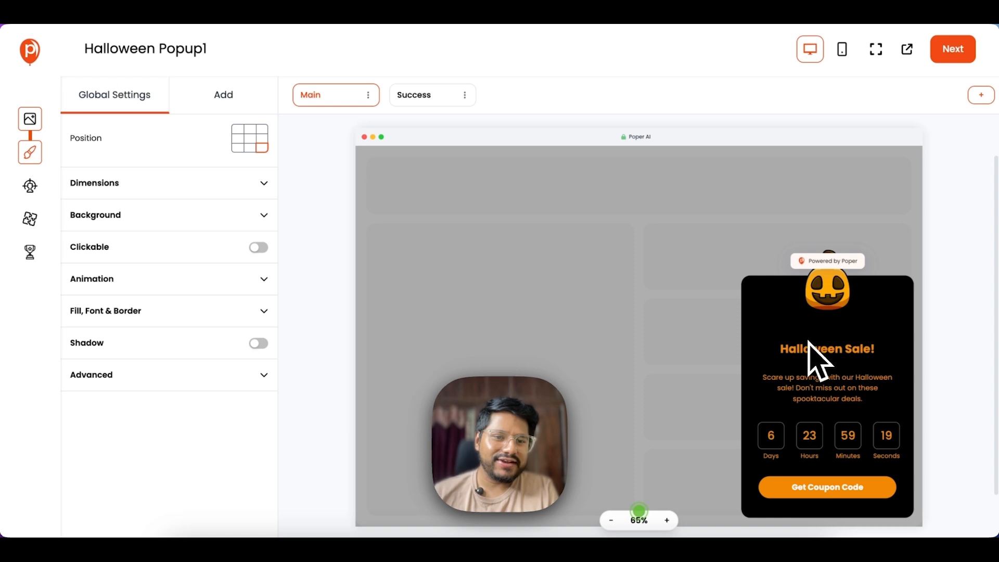
{"action": "mouse_move", "coordinate": [818, 355]}
{"action": "left_mouse_down"}
{"action": "mouse_move", "coordinate": [824, 326]}
{"action": "mouse_move", "coordinate": [819, 345]}
{"action": "left_mouse_up"}
{"action": "left_click", "coordinate": [804, 414]}
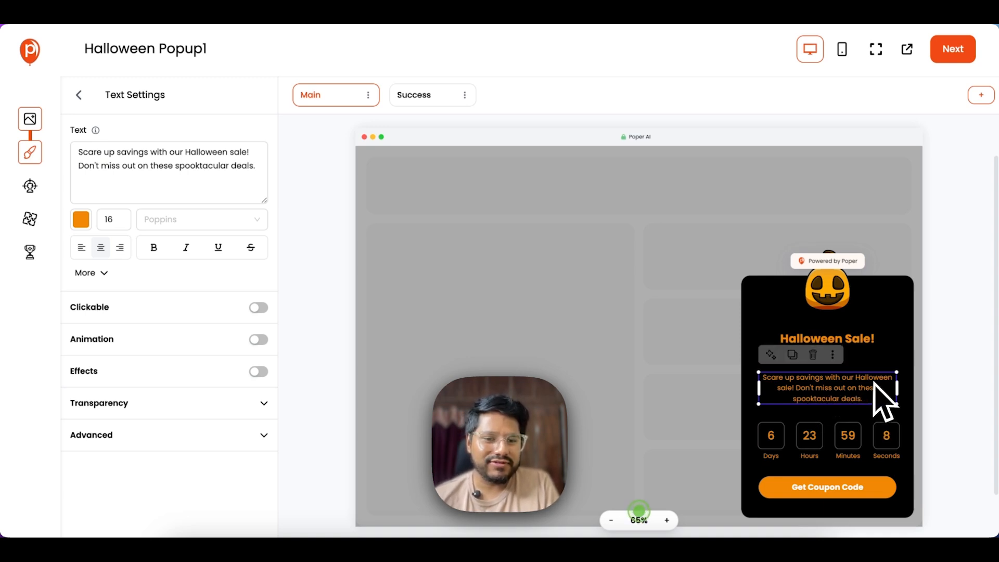
{"action": "mouse_move", "coordinate": [807, 392]}
{"action": "left_mouse_down"}
{"action": "mouse_move", "coordinate": [806, 333]}
{"action": "mouse_move", "coordinate": [801, 400]}
{"action": "mouse_move", "coordinate": [807, 388]}
{"action": "left_mouse_up"}
{"action": "left_click", "coordinate": [624, 357]}
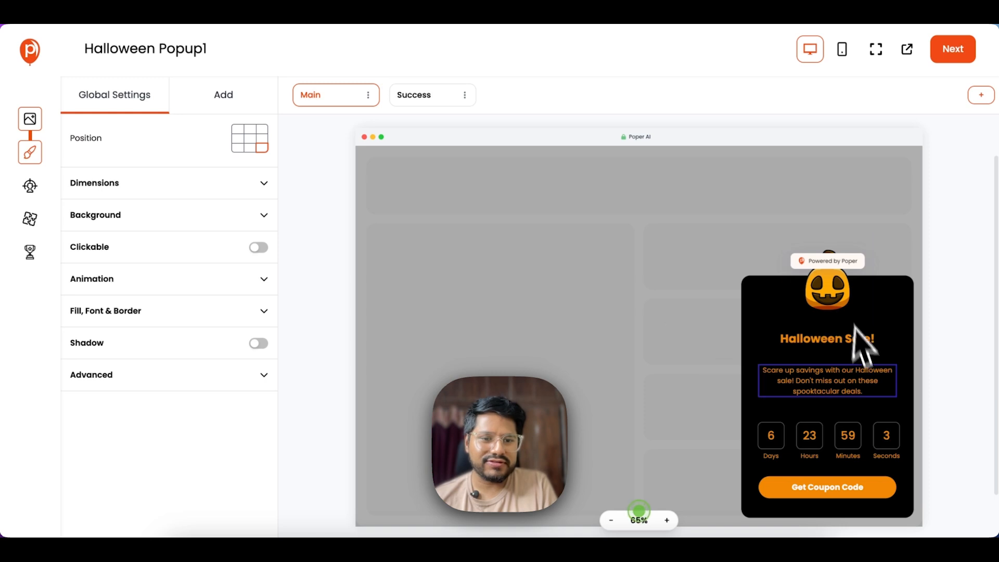
{"action": "left_click", "coordinate": [778, 457]}
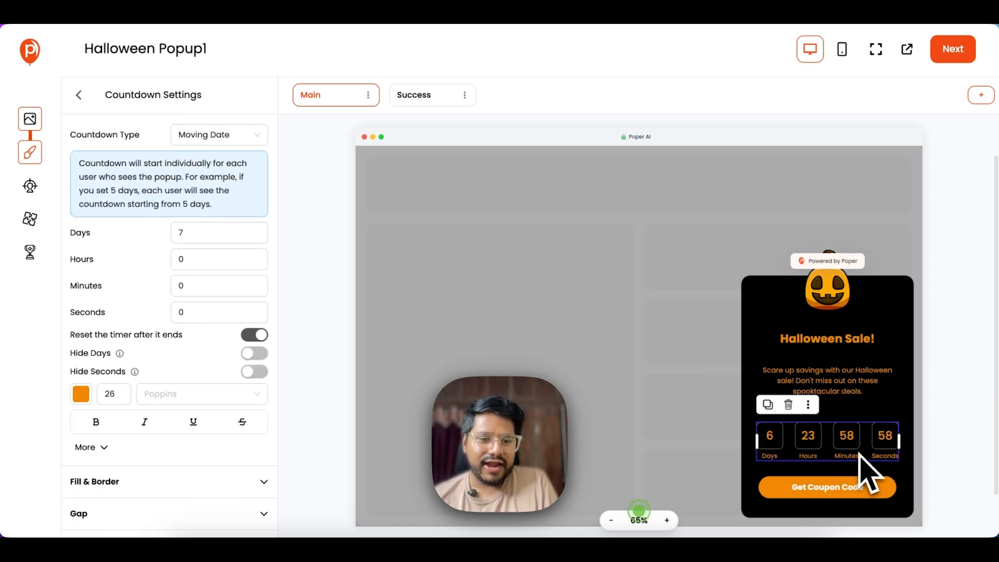
{"action": "left_click", "coordinate": [756, 347]}
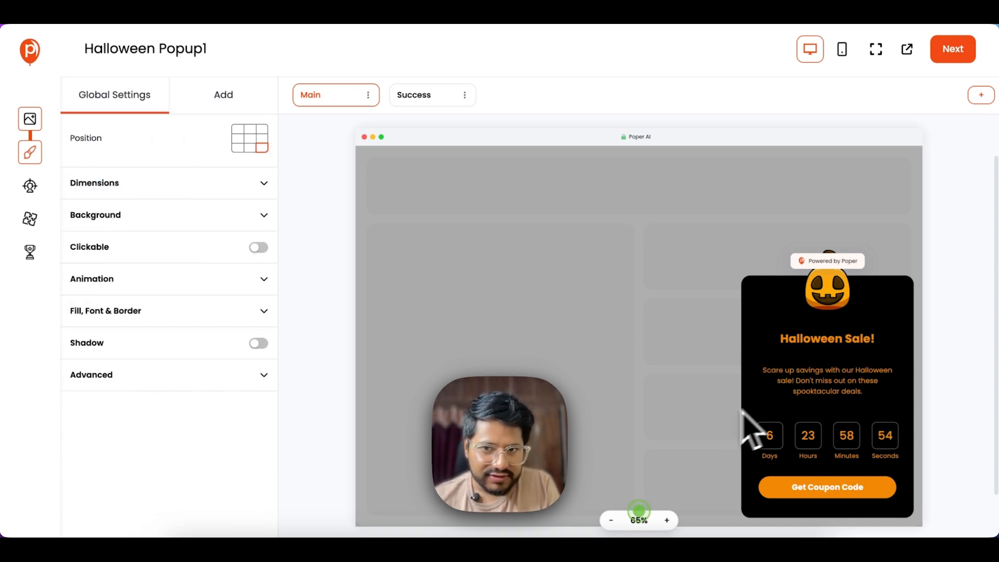
- Widen the 20OFF coupon on the Success screen, then return to the Main screen
{"action": "left_click", "coordinate": [407, 99]}
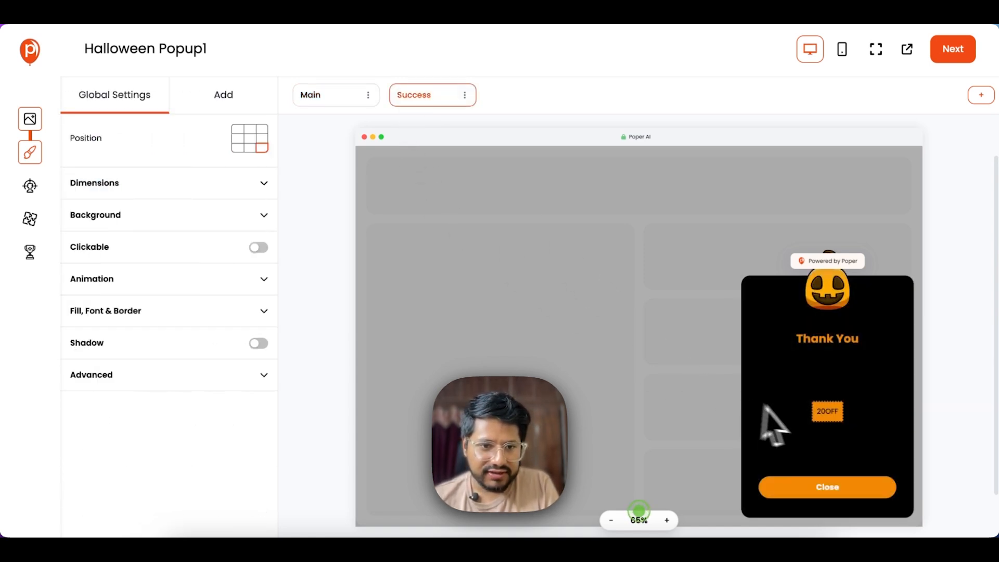
{"action": "left_click", "coordinate": [832, 419]}
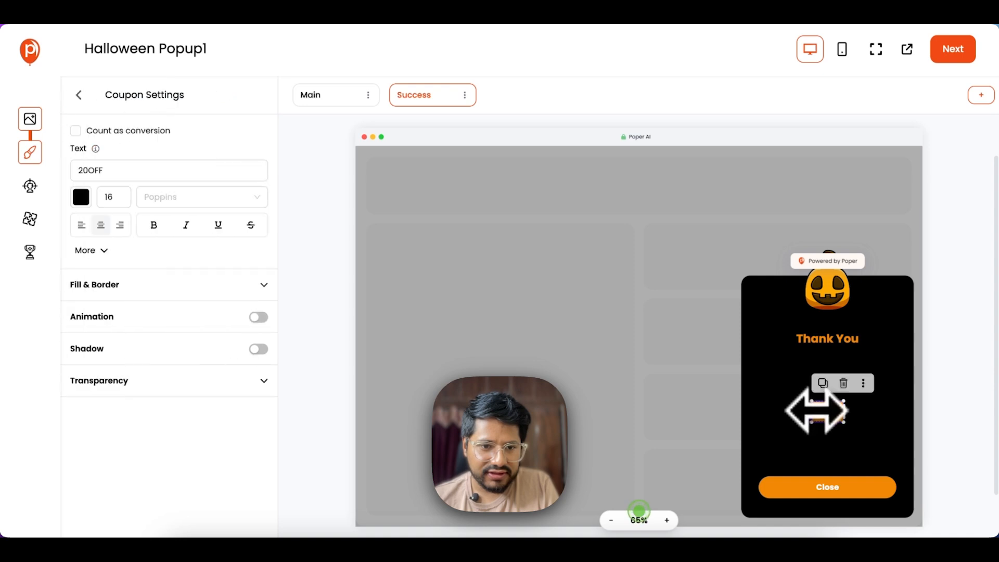
{"action": "left_click_drag", "start_coordinate": [809, 411], "coordinate": [772, 412]}
{"action": "mouse_move", "coordinate": [843, 413]}
{"action": "left_mouse_down"}
{"action": "mouse_move", "coordinate": [871, 414]}
{"action": "mouse_move", "coordinate": [834, 413]}
{"action": "left_mouse_up"}
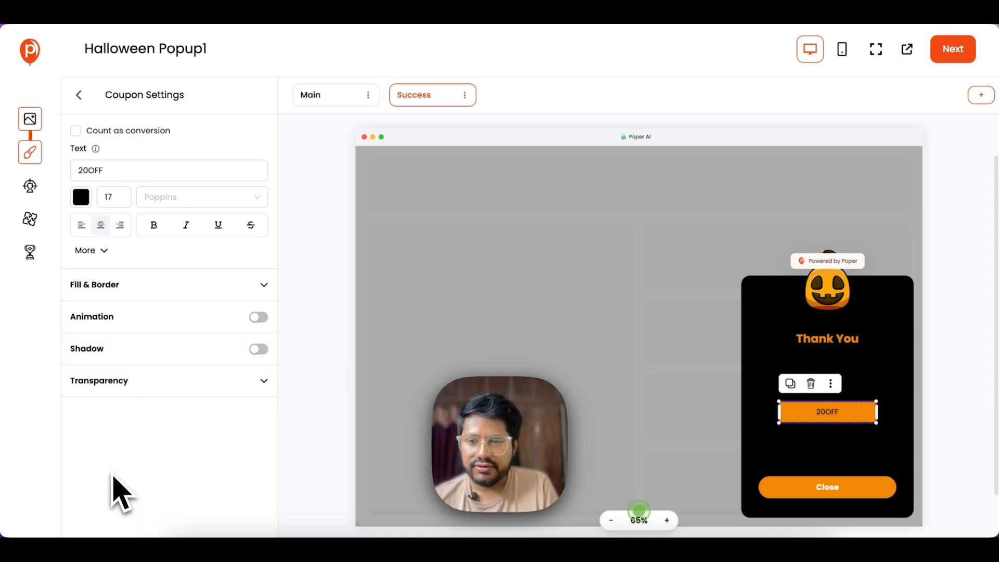
{"action": "left_click", "coordinate": [342, 96]}
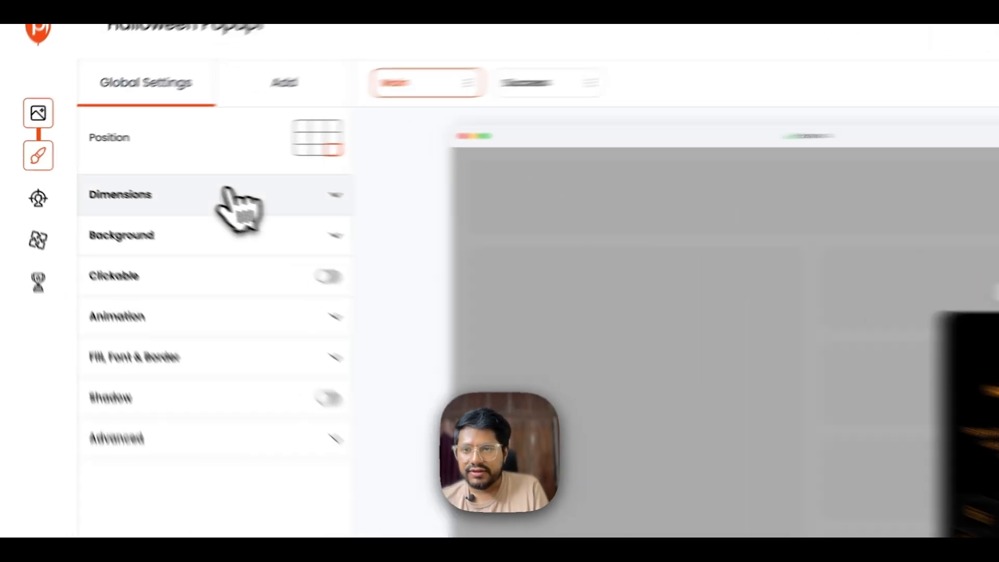
{"action": "left_click", "coordinate": [172, 185]}
- Place the popup at middle-right and resize it narrower and taller, to 565 px high
{"action": "mouse_move", "coordinate": [323, 283]}
{"action": "left_mouse_down"}
{"action": "mouse_move", "coordinate": [359, 283]}
{"action": "mouse_move", "coordinate": [324, 283]}
{"action": "left_mouse_up"}
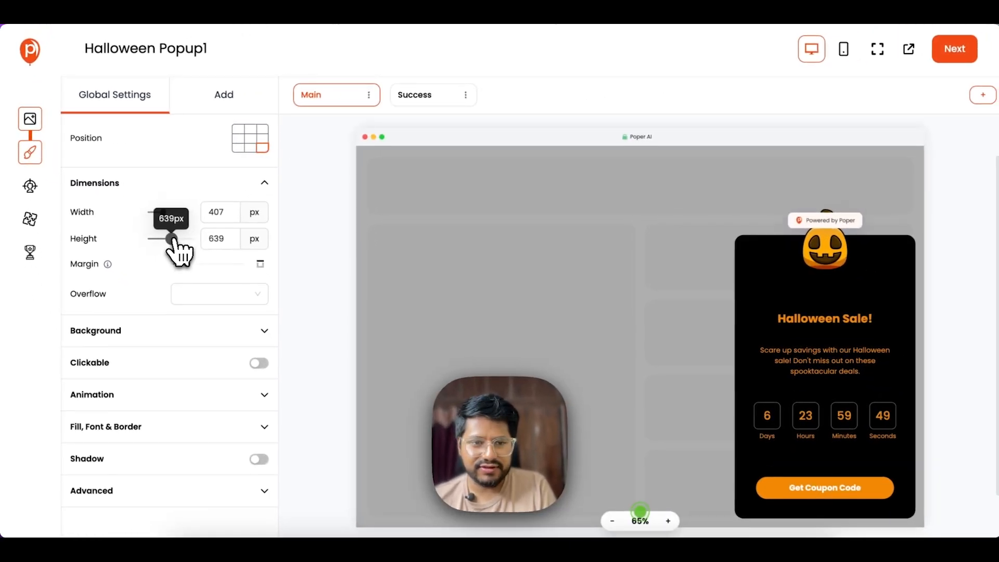
{"action": "left_click_drag", "start_coordinate": [172, 238], "coordinate": [166, 238]}
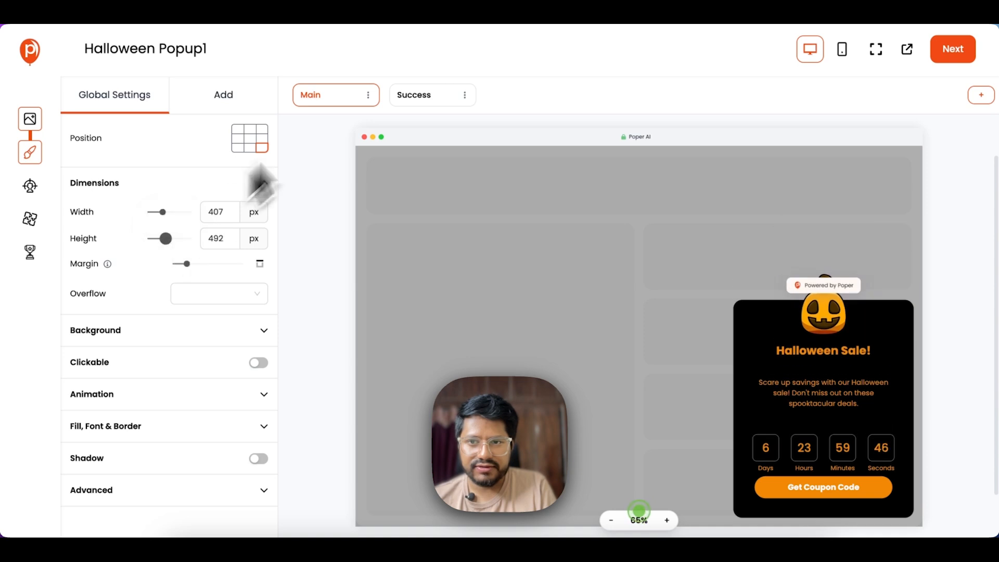
{"action": "left_click", "coordinate": [267, 138]}
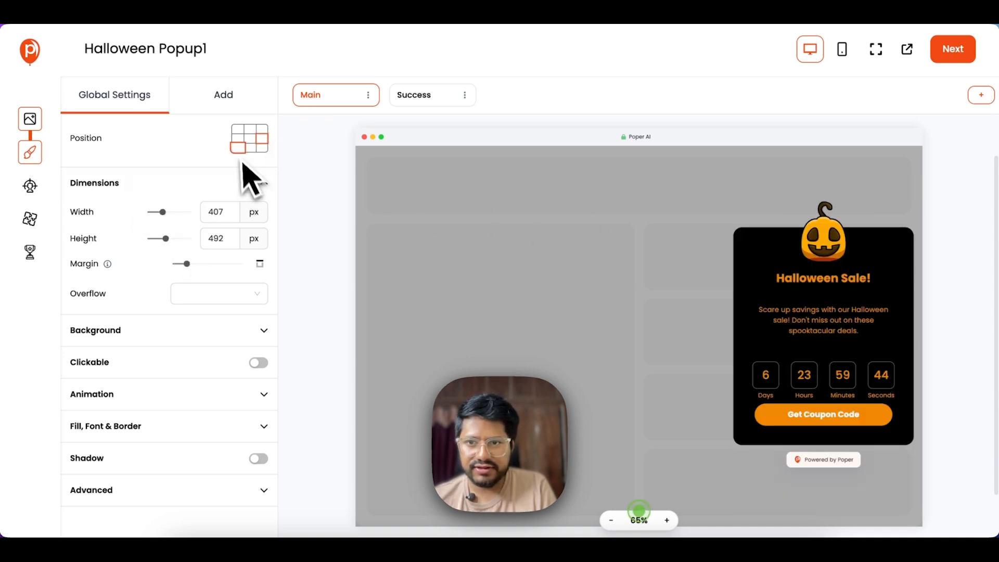
{"action": "left_click_drag", "start_coordinate": [165, 212], "coordinate": [162, 215]}
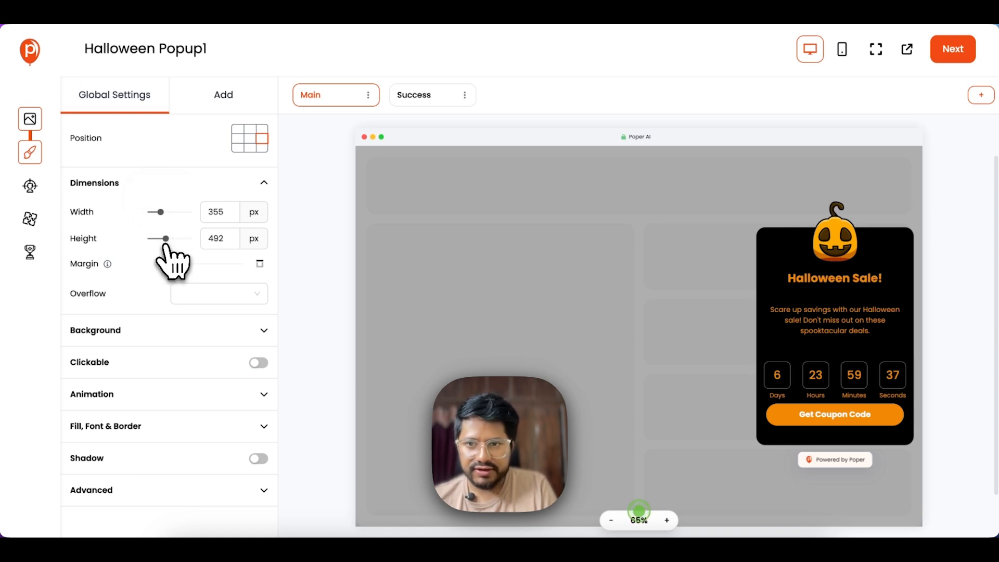
{"action": "left_click_drag", "start_coordinate": [166, 238], "coordinate": [171, 277]}
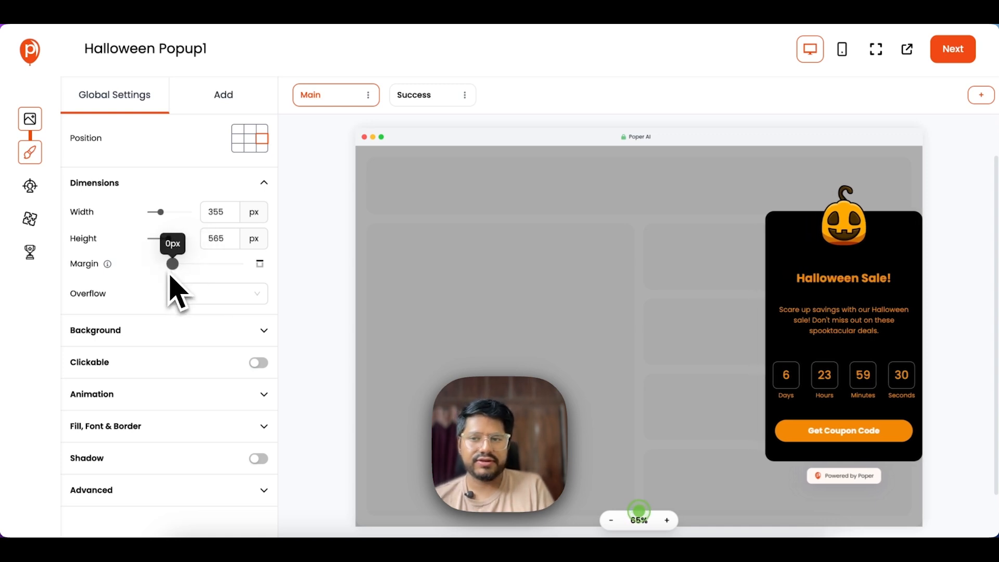
{"action": "scroll", "coordinate": [174, 299], "scroll_direction": "down", "scroll_amount": 1}
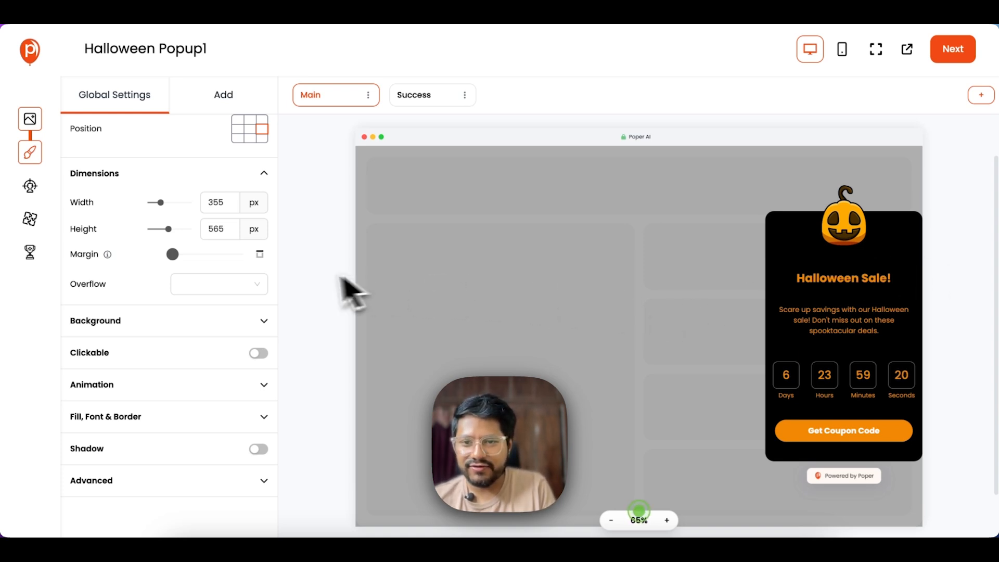
{"action": "scroll", "coordinate": [279, 319], "scroll_direction": "down", "scroll_amount": 2}
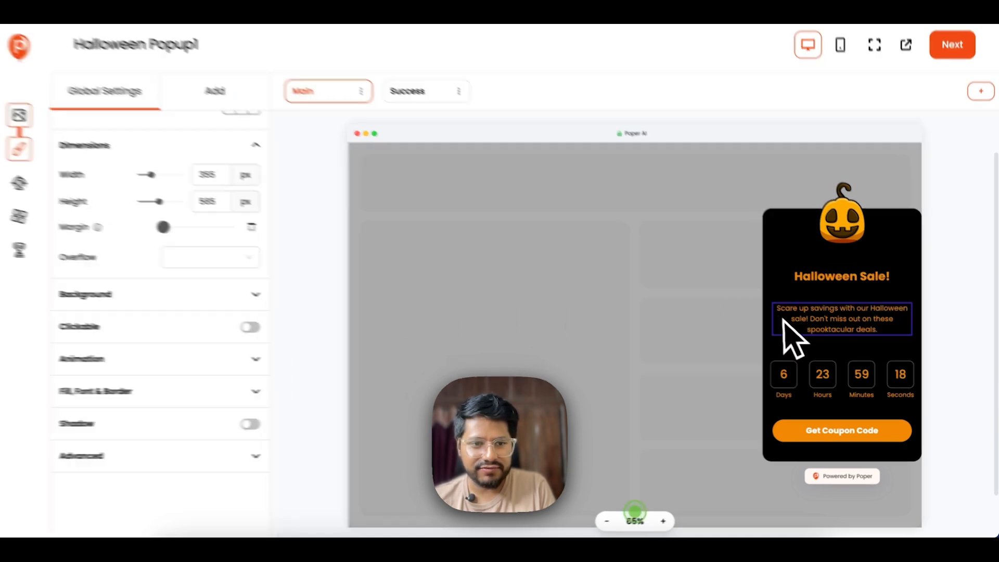
- Nudge the countdown and the Get Coupon Code button slightly upward
{"action": "left_click", "coordinate": [832, 319]}
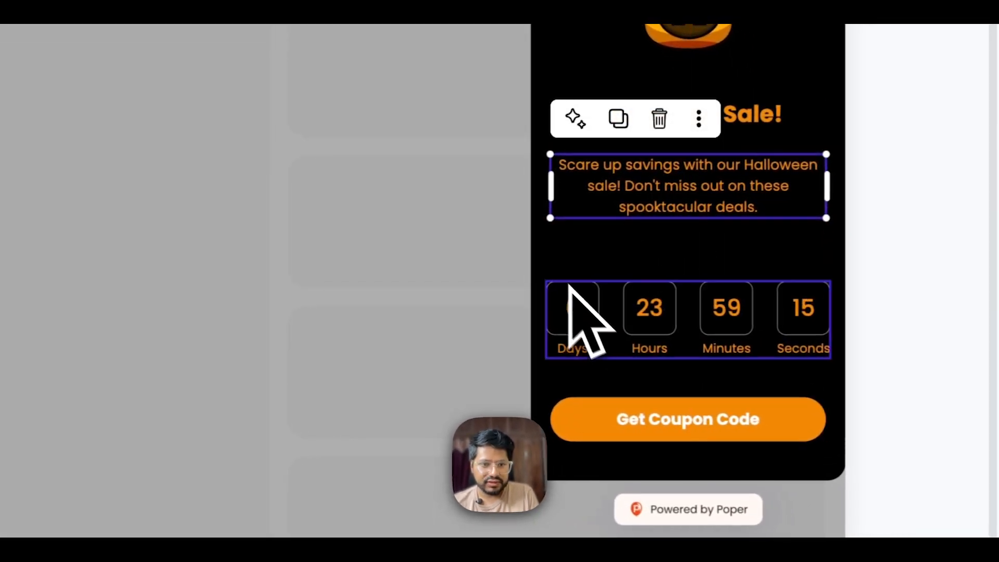
{"action": "left_click_drag", "start_coordinate": [583, 299], "coordinate": [584, 285]}
{"action": "left_click_drag", "start_coordinate": [610, 410], "coordinate": [610, 402]}
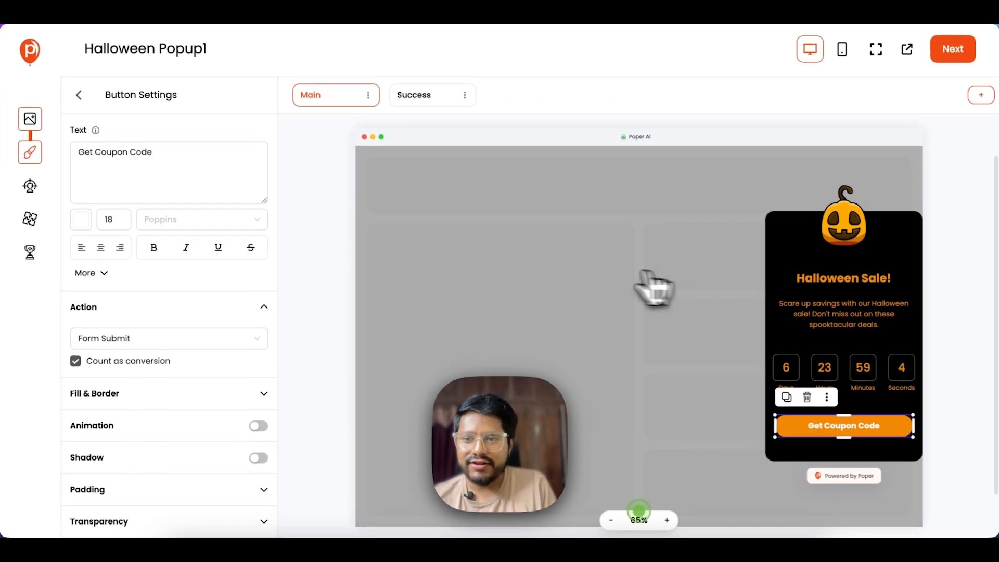
{"action": "scroll", "coordinate": [194, 297], "scroll_direction": "down", "scroll_amount": 1}
- Give the Get Coupon Code button a Flash animation repeating infinitely
{"action": "left_click", "coordinate": [229, 370]}
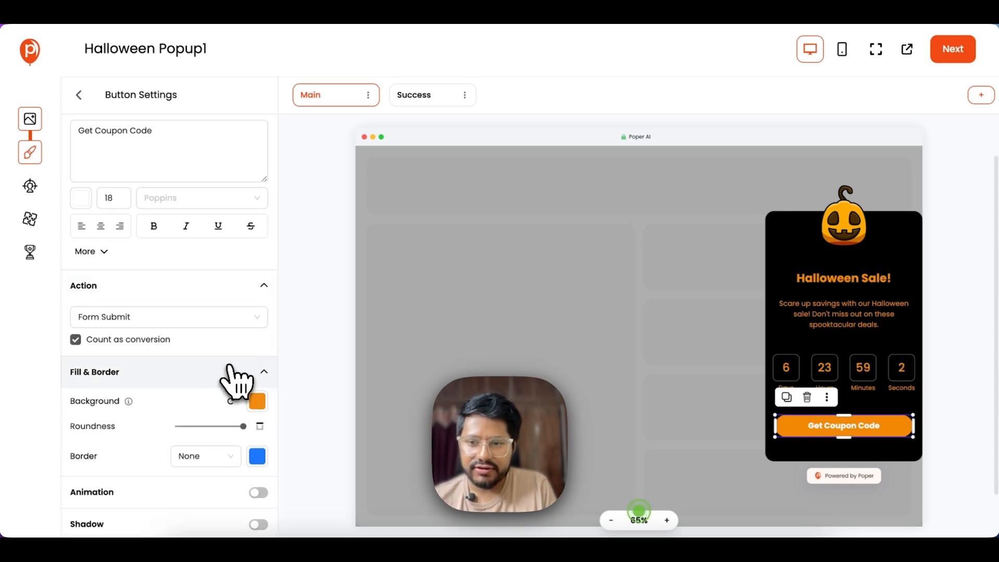
{"action": "scroll", "coordinate": [250, 390], "scroll_direction": "down", "scroll_amount": 3}
{"action": "left_click", "coordinate": [171, 403]}
{"action": "scroll", "coordinate": [208, 400], "scroll_direction": "down", "scroll_amount": 4}
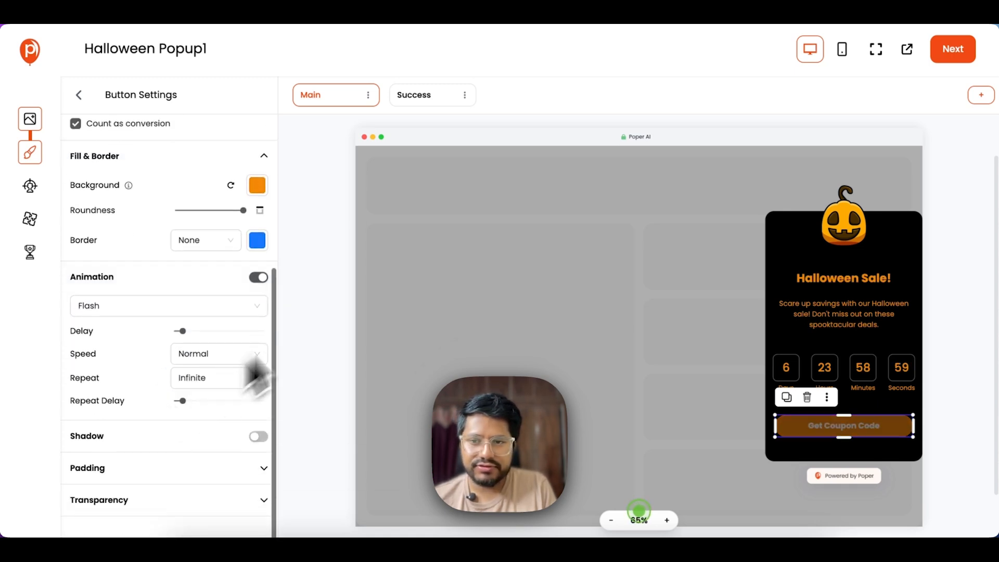
{"action": "left_click", "coordinate": [258, 243]}
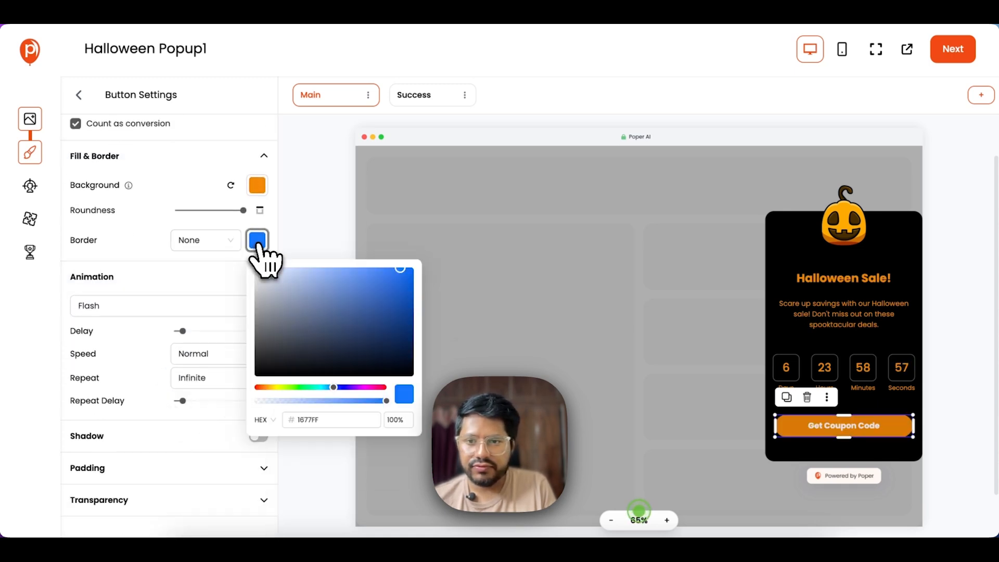
{"action": "left_click", "coordinate": [259, 245]}
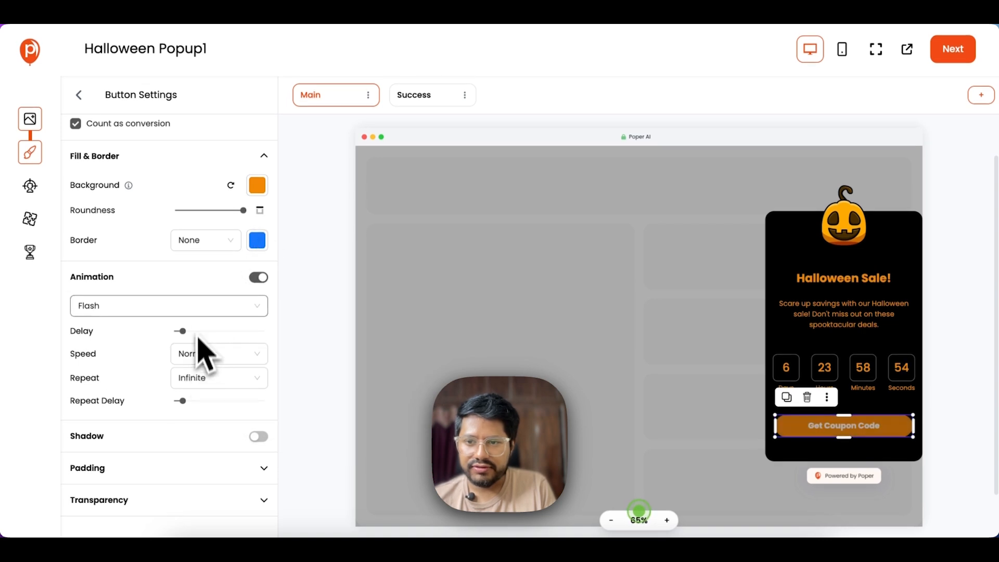
{"action": "left_click", "coordinate": [185, 305]}
{"action": "left_click", "coordinate": [185, 305]}
{"action": "scroll", "coordinate": [174, 234], "scroll_direction": "up", "scroll_amount": 5}
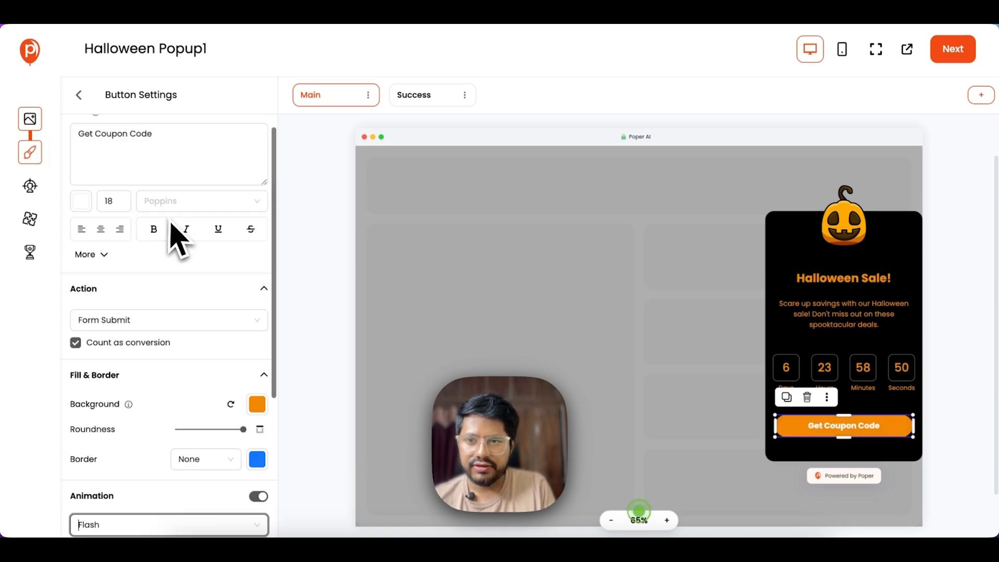
{"action": "left_click", "coordinate": [35, 120]}
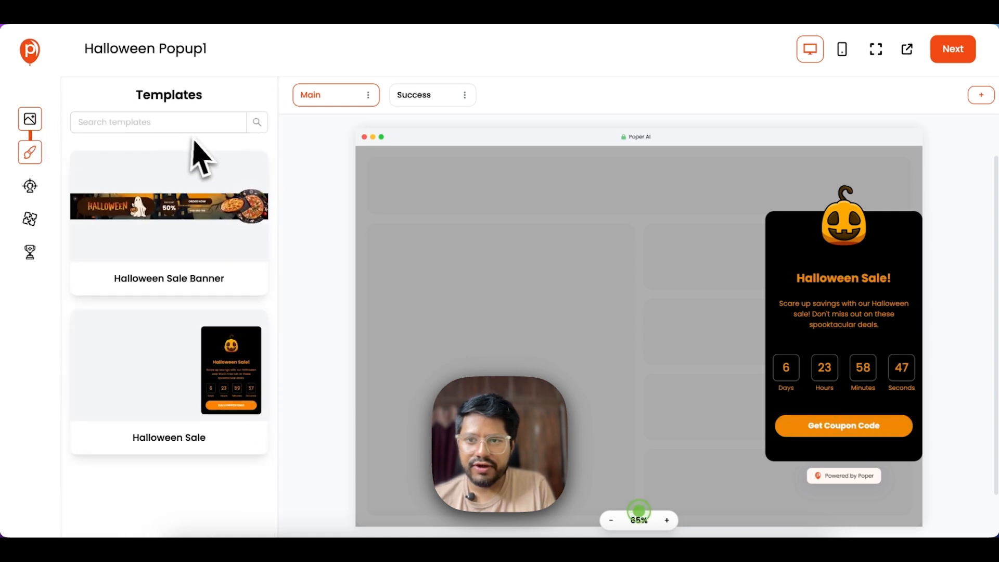
- Return to Global Settings via the heading, toggle Shadow on and off, expand Advanced, show Add elements
{"action": "left_click", "coordinate": [163, 123]}
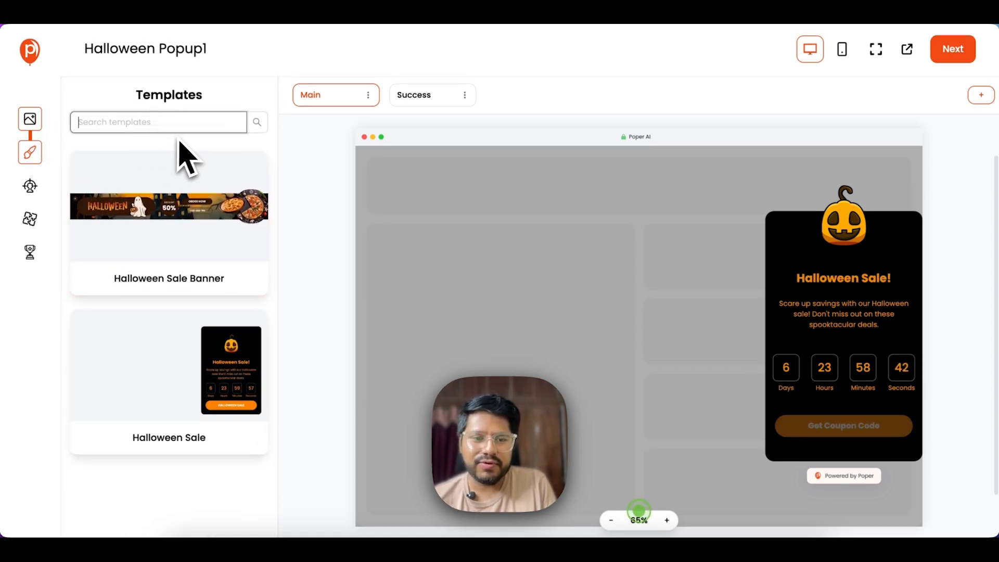
{"action": "left_click", "coordinate": [30, 187]}
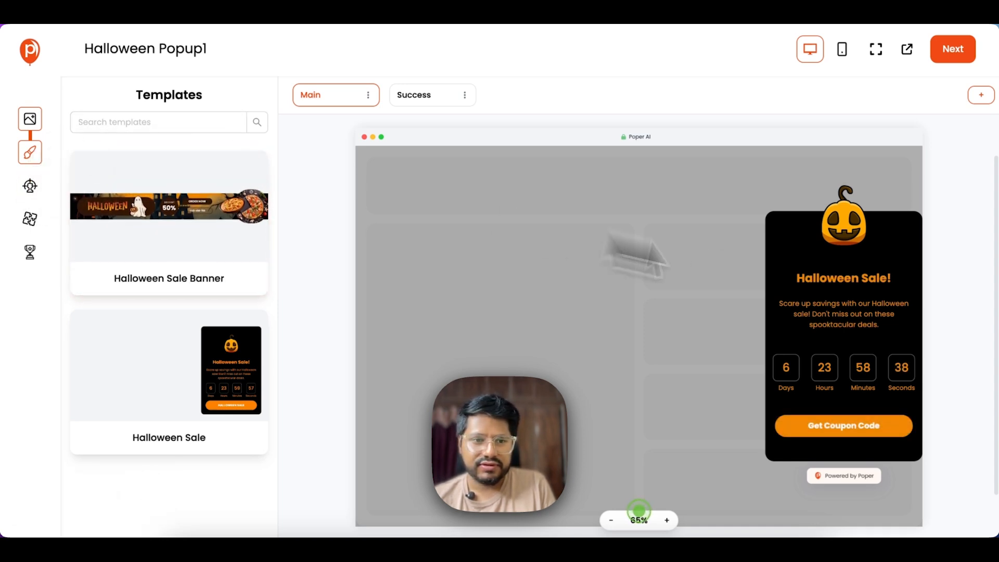
{"action": "left_click", "coordinate": [845, 281]}
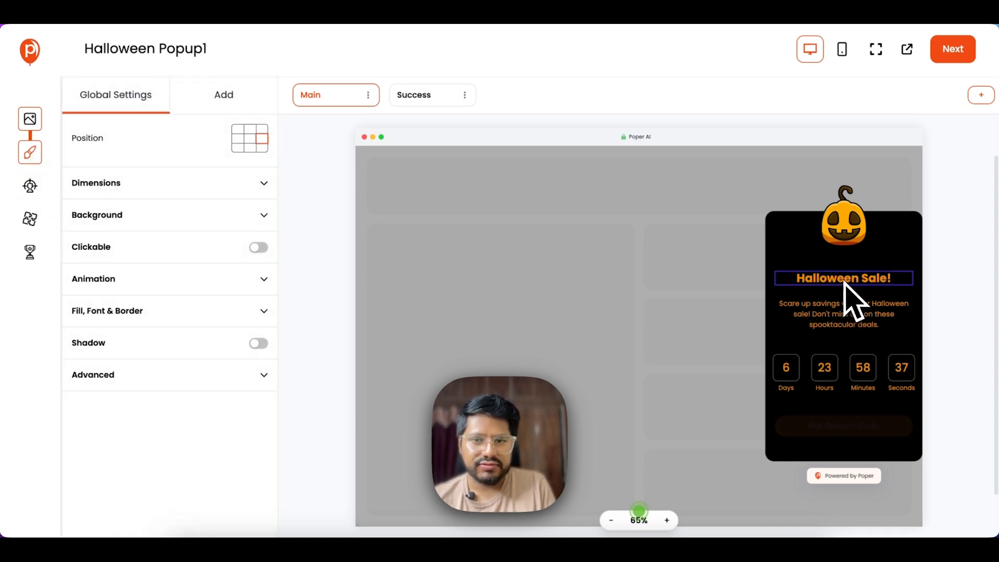
{"action": "left_click", "coordinate": [141, 183]}
{"action": "left_click", "coordinate": [148, 183]}
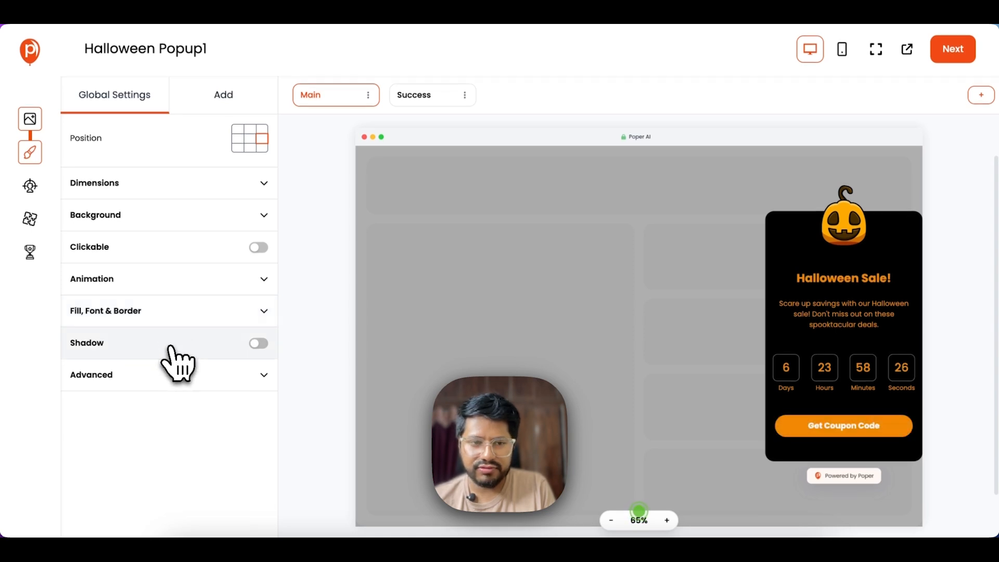
{"action": "left_click", "coordinate": [258, 343]}
{"action": "left_click", "coordinate": [259, 343]}
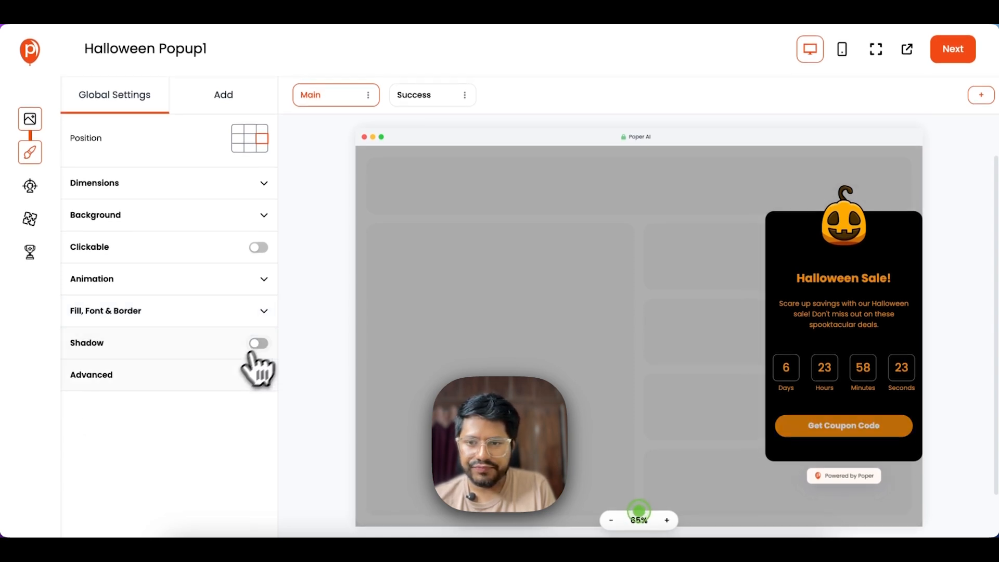
{"action": "left_click", "coordinate": [213, 378]}
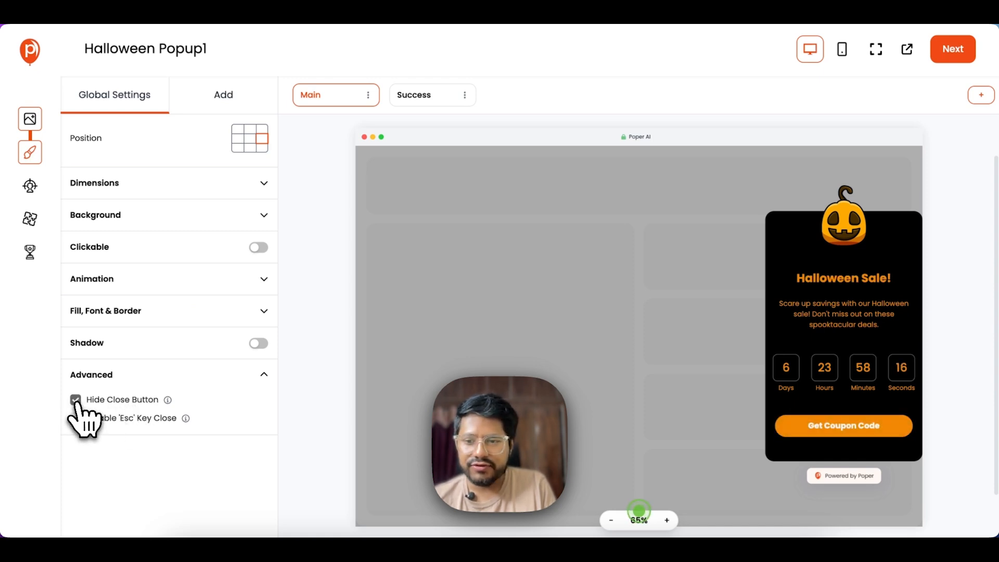
{"action": "left_click", "coordinate": [208, 99]}
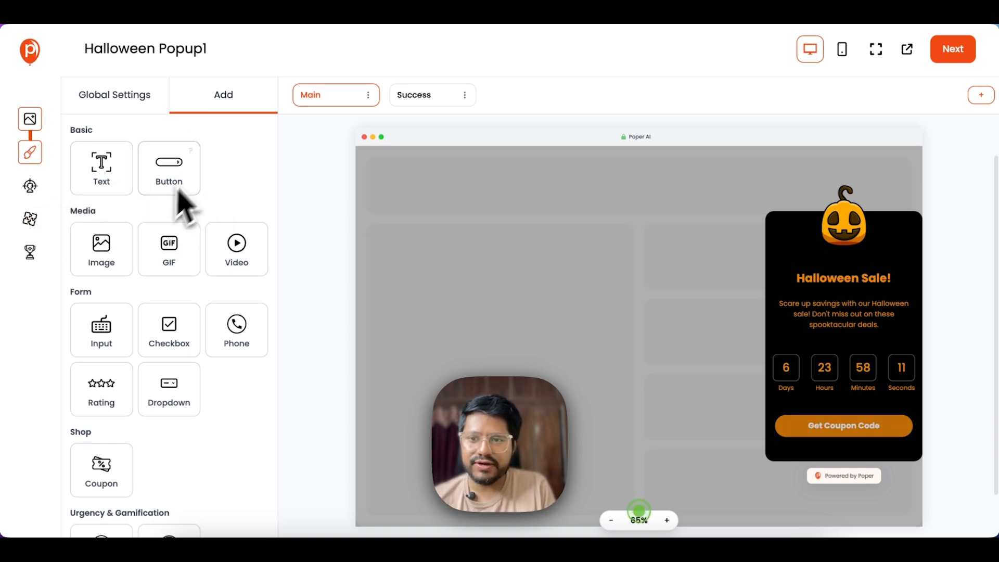
- Browse the Add elements palette, then show the Success screen with its Thank You message
{"action": "scroll", "coordinate": [250, 301], "scroll_direction": "down", "scroll_amount": 2}
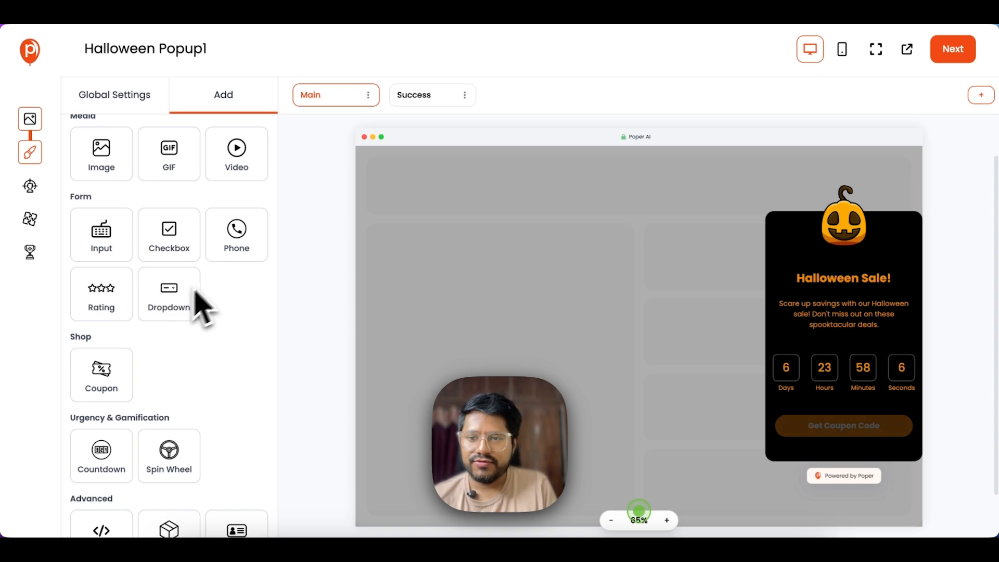
{"action": "scroll", "coordinate": [106, 317], "scroll_direction": "down", "scroll_amount": 1}
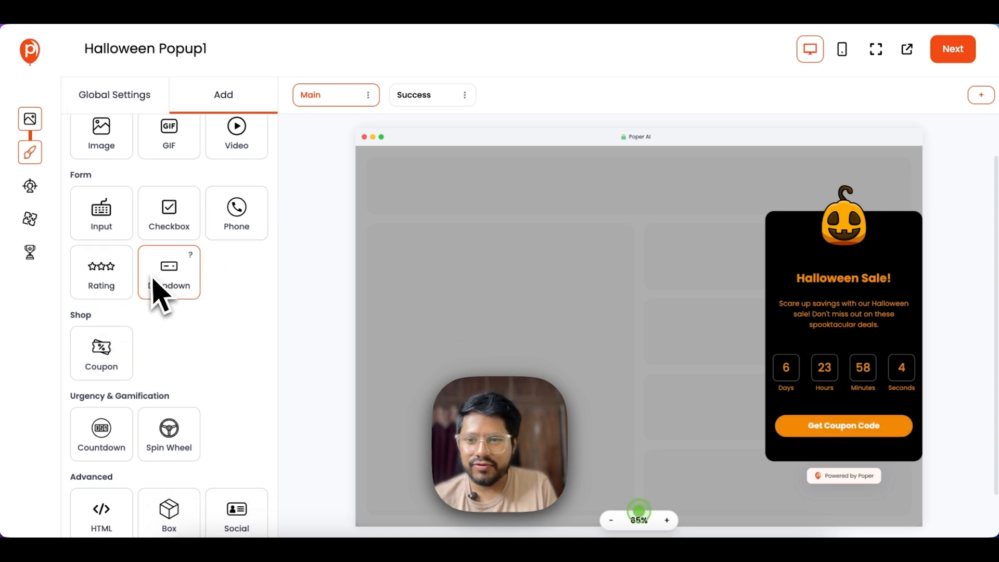
{"action": "scroll", "coordinate": [146, 260], "scroll_direction": "down", "scroll_amount": 2}
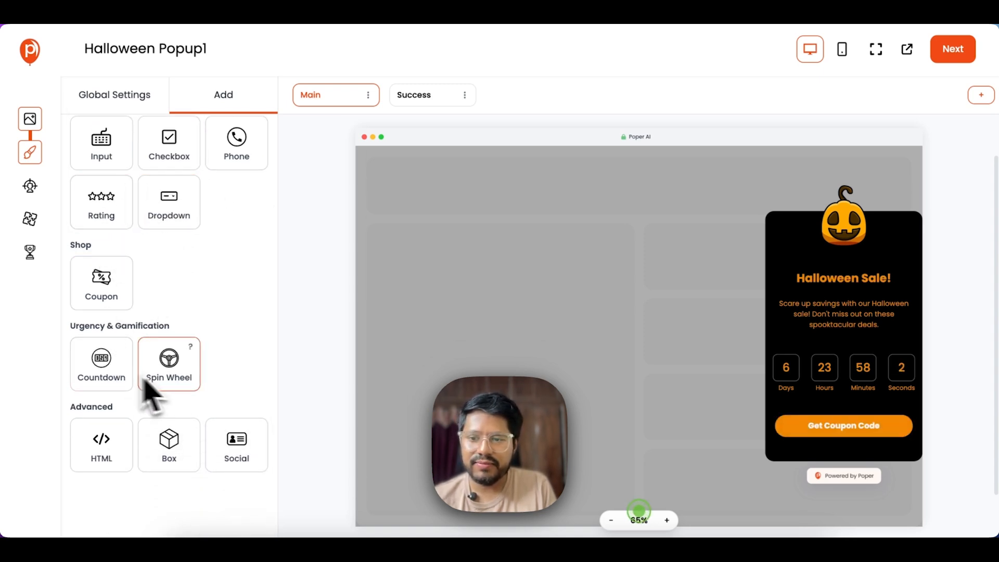
{"action": "scroll", "coordinate": [200, 319], "scroll_direction": "up", "scroll_amount": 4}
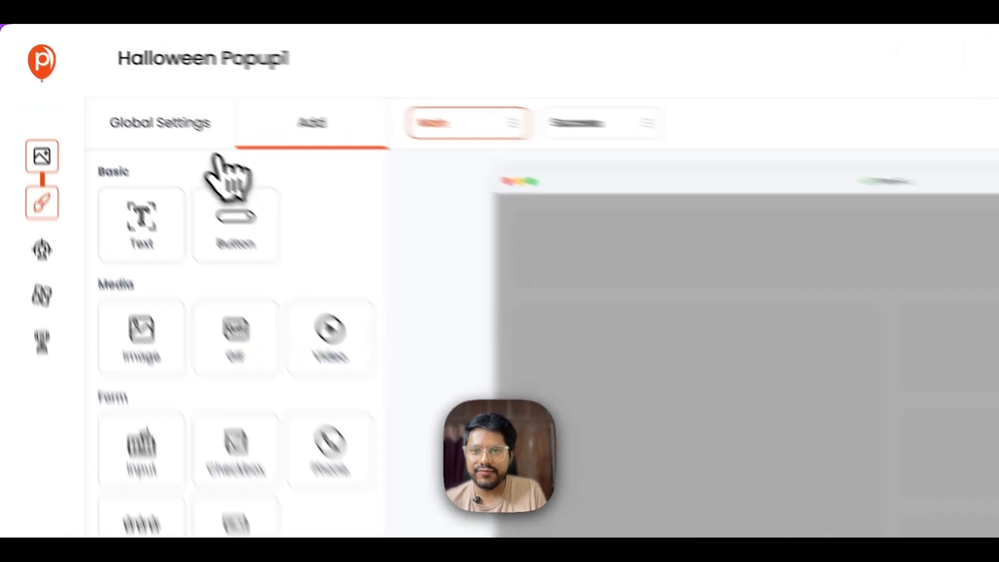
{"action": "left_click", "coordinate": [114, 95]}
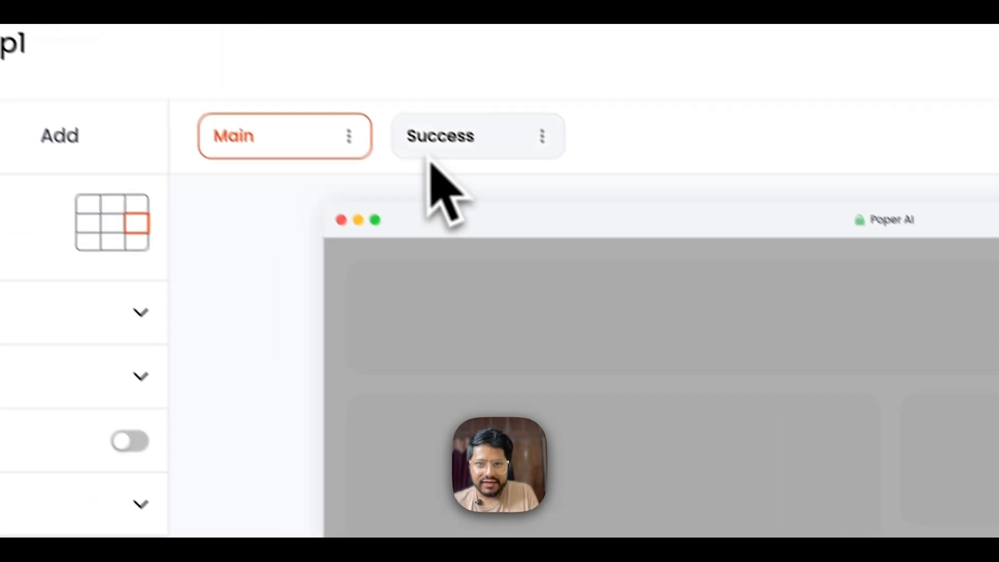
{"action": "left_click", "coordinate": [447, 153]}
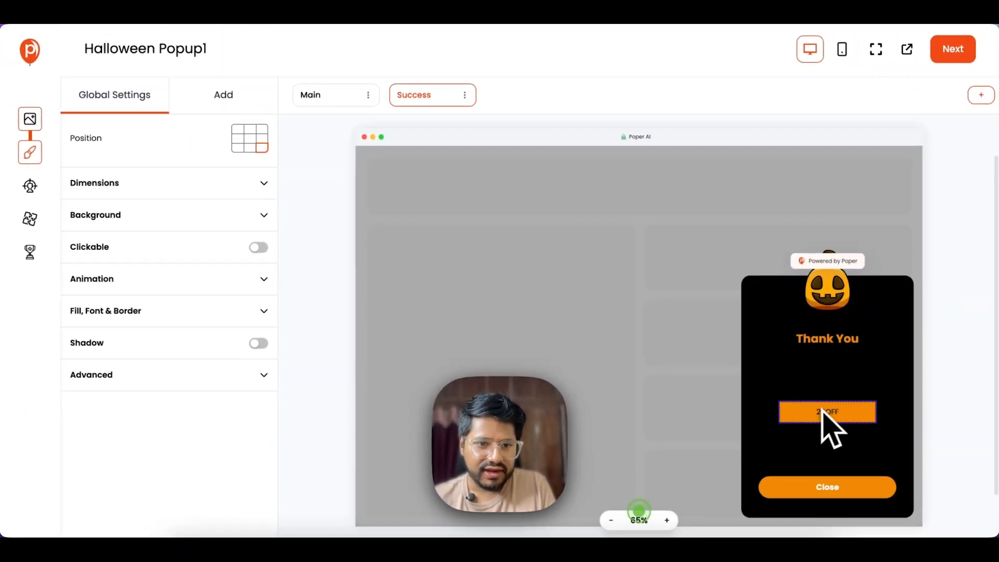
- Enlarge the 20OFF coupon to size 38 text and go back to the Main screen
{"action": "left_click", "coordinate": [824, 408]}
{"action": "left_click_drag", "start_coordinate": [781, 387], "coordinate": [763, 373]}
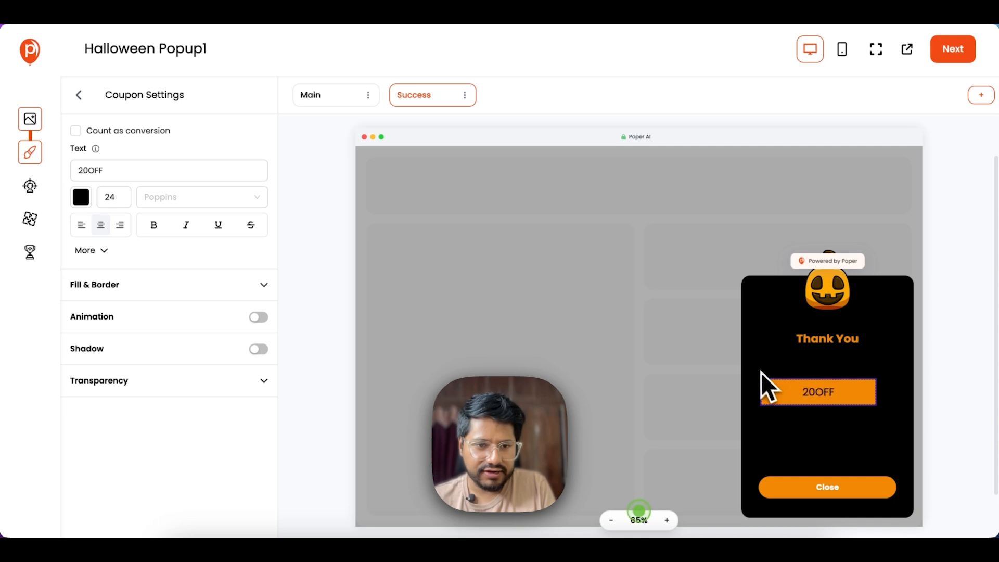
{"action": "left_click_drag", "start_coordinate": [877, 405], "coordinate": [914, 442]}
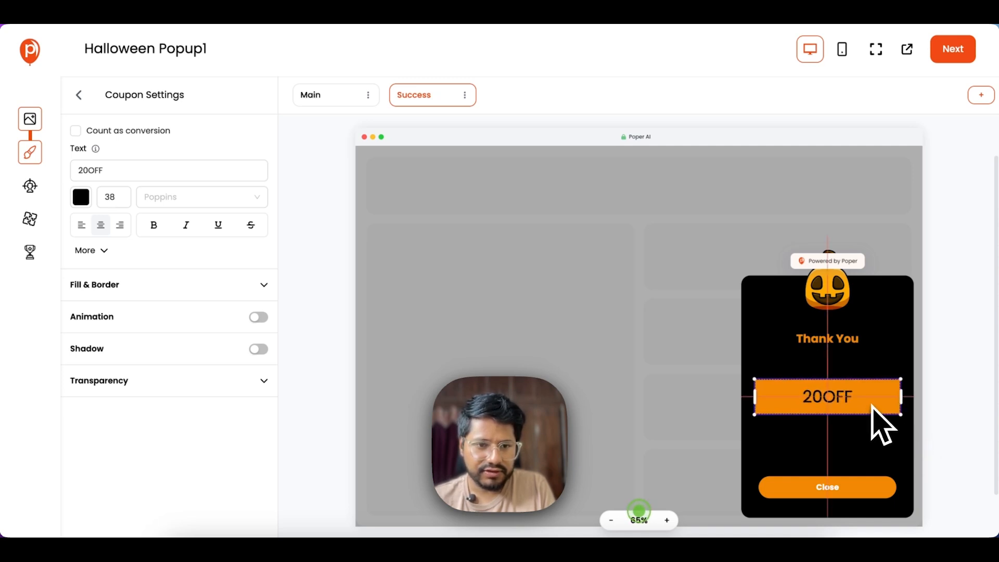
{"action": "left_click", "coordinate": [314, 98]}
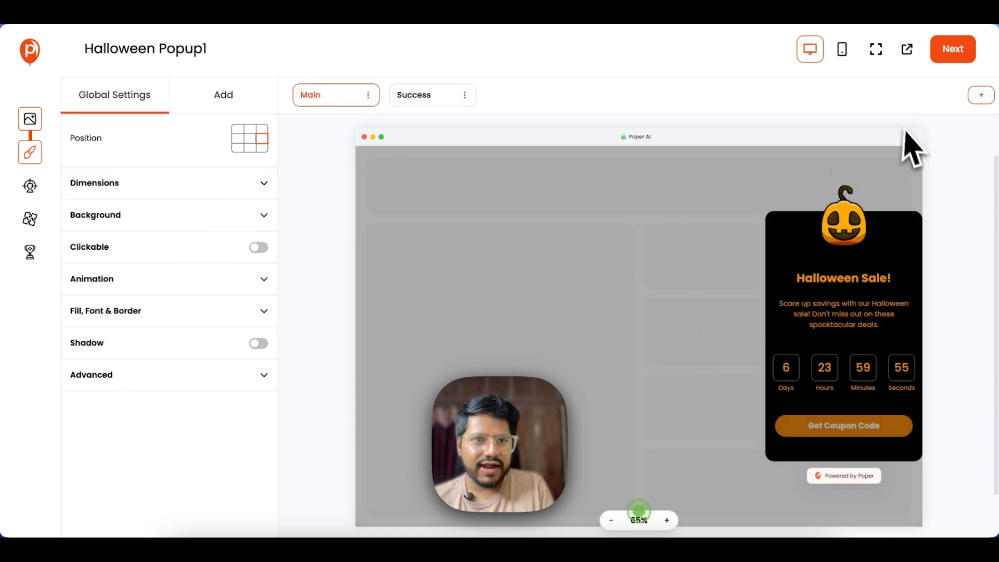
- Preview the mobile layout, then widen the main popup card in Dimensions
{"action": "left_click", "coordinate": [843, 50]}
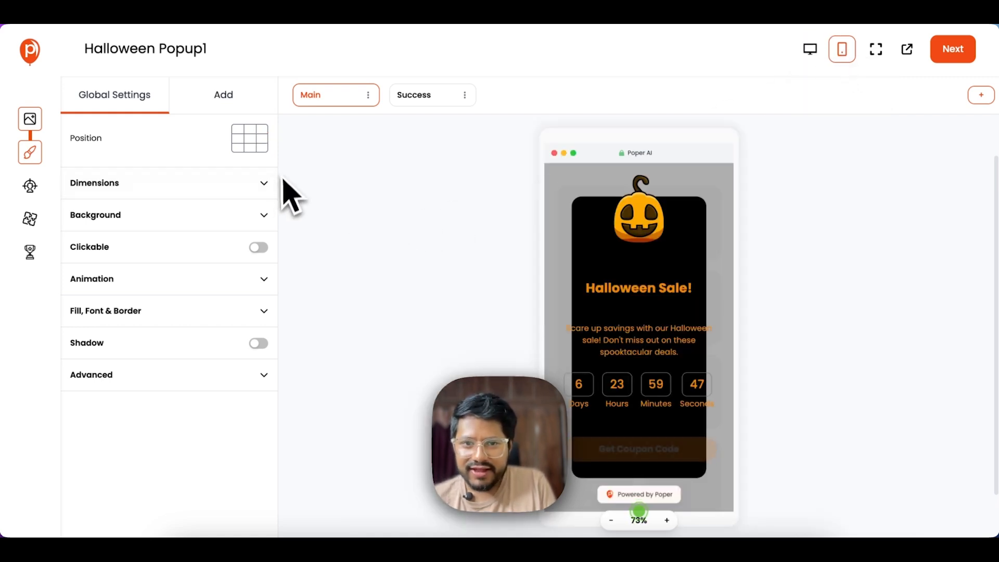
{"action": "left_click", "coordinate": [235, 110]}
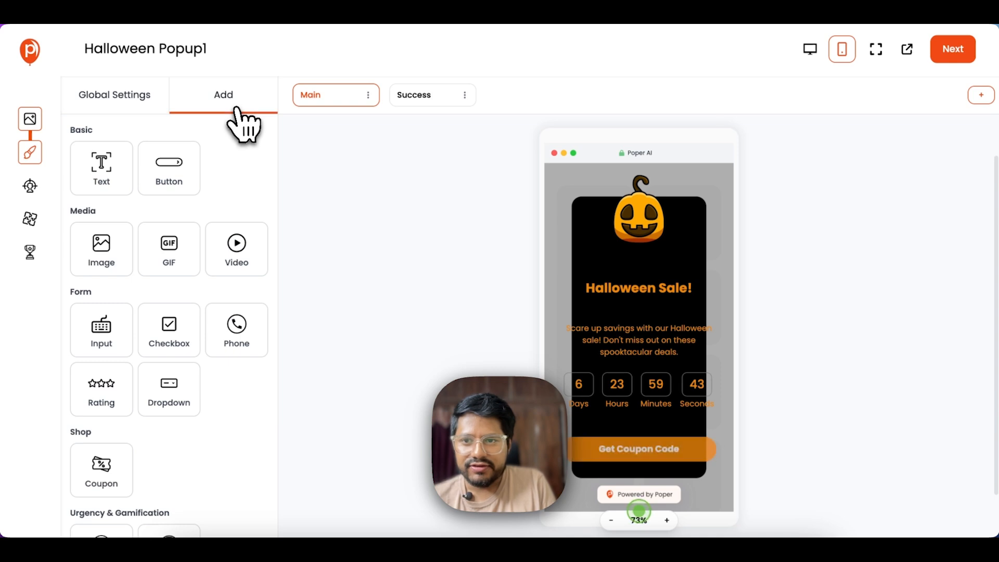
{"action": "left_click", "coordinate": [130, 107]}
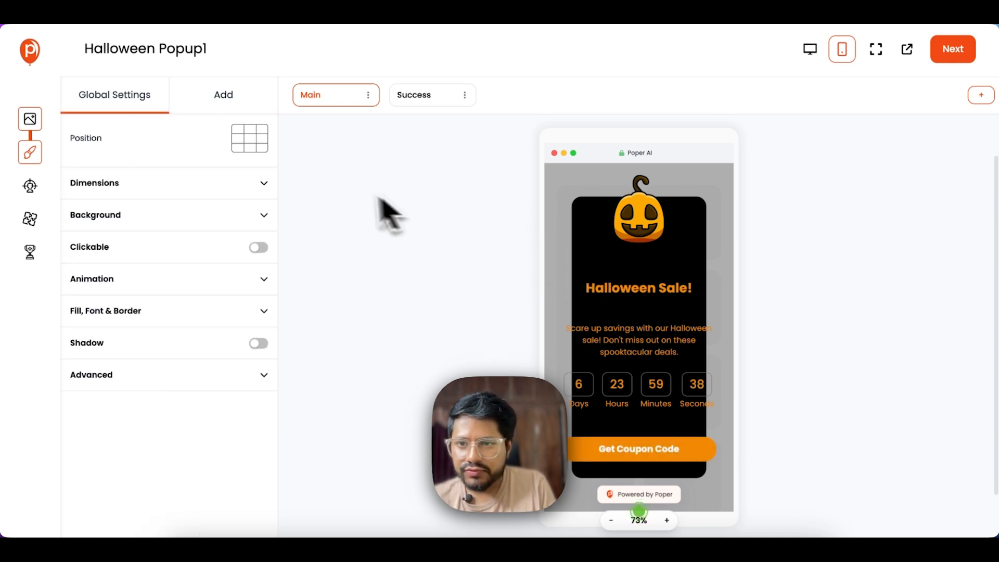
{"action": "left_click", "coordinate": [177, 183]}
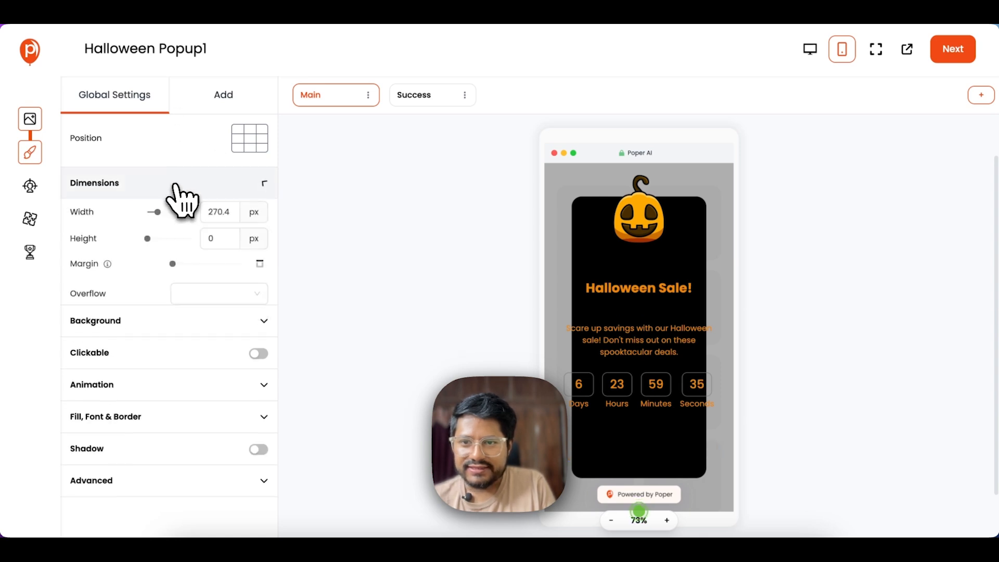
{"action": "left_click_drag", "start_coordinate": [158, 212], "coordinate": [166, 211]}
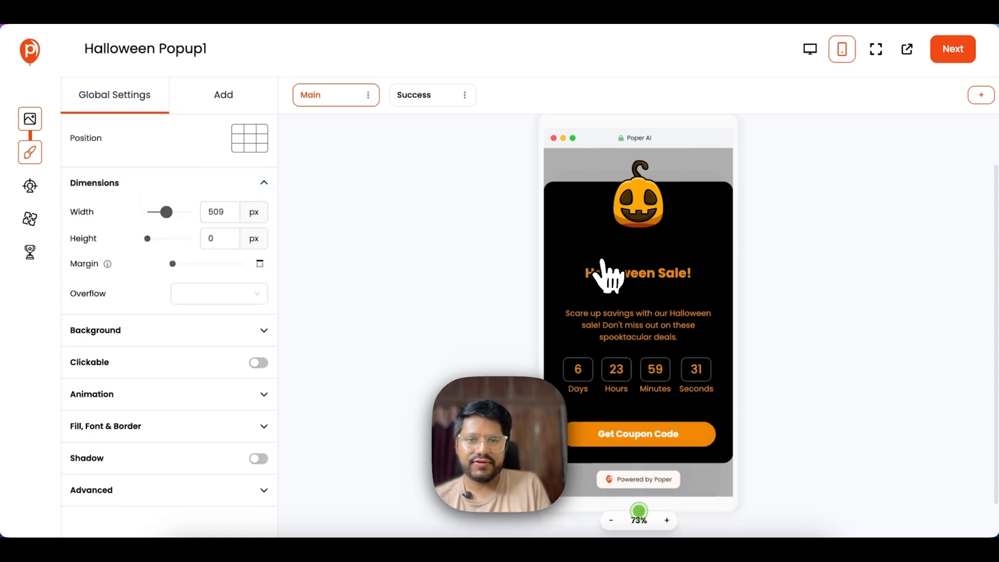
- Widen the Success card to 1200 px and reposition and resize the 20OFF coupon
{"action": "scroll", "coordinate": [639, 260], "scroll_direction": "down", "scroll_amount": 1}
{"action": "left_click", "coordinate": [416, 103]}
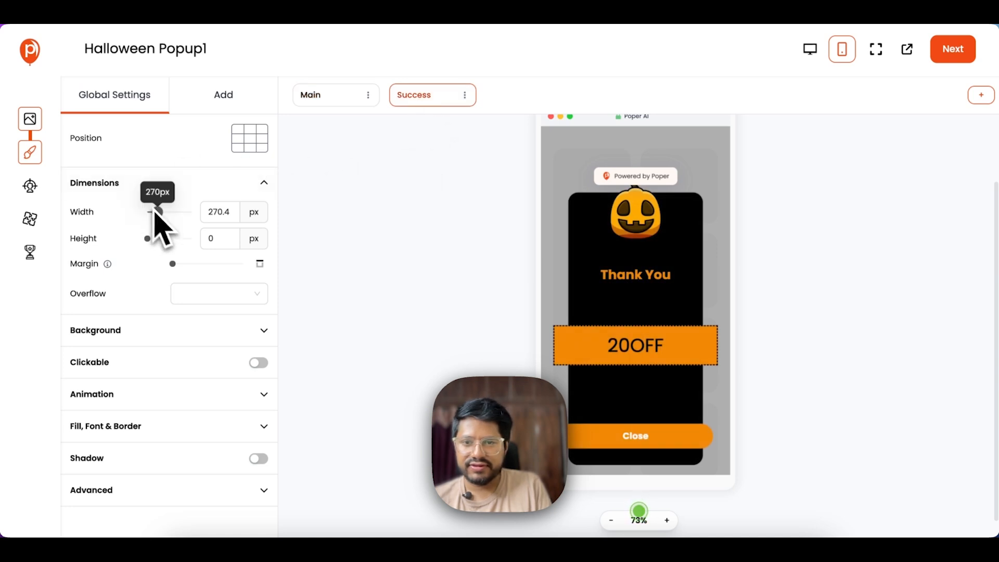
{"action": "left_click_drag", "start_coordinate": [157, 212], "coordinate": [207, 213]}
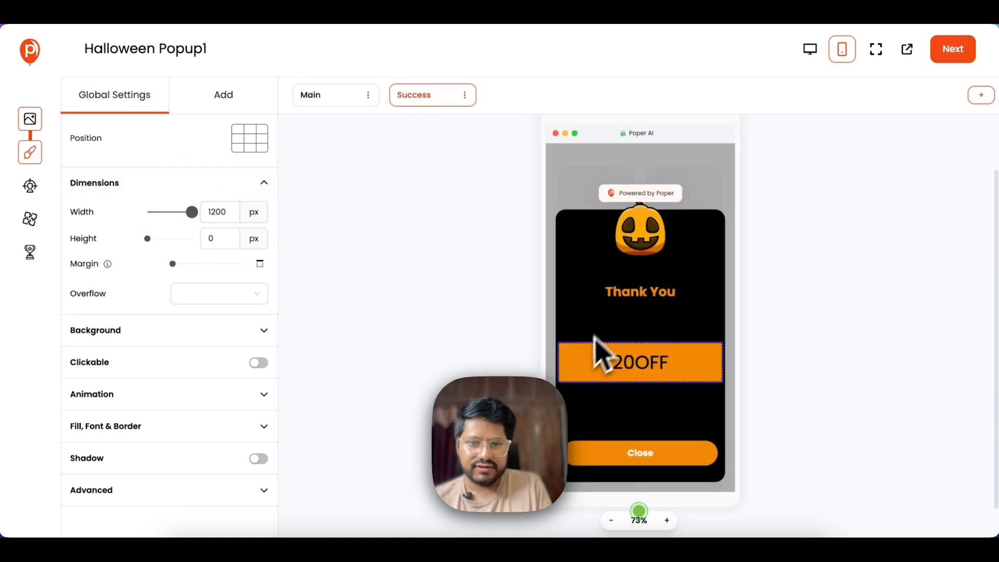
{"action": "left_click", "coordinate": [579, 364]}
{"action": "left_click_drag", "start_coordinate": [559, 381], "coordinate": [573, 345]}
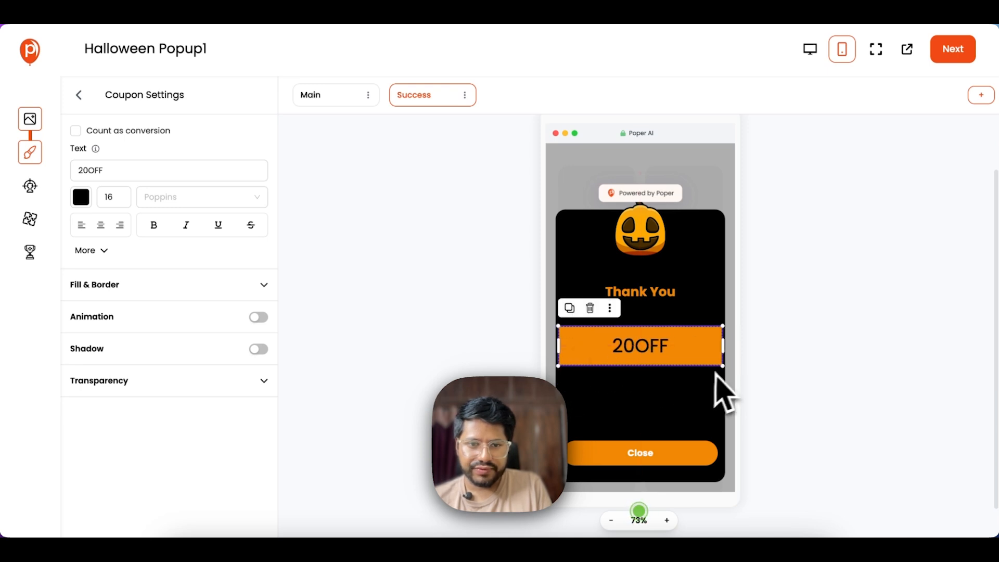
{"action": "left_click_drag", "start_coordinate": [722, 367], "coordinate": [663, 355]}
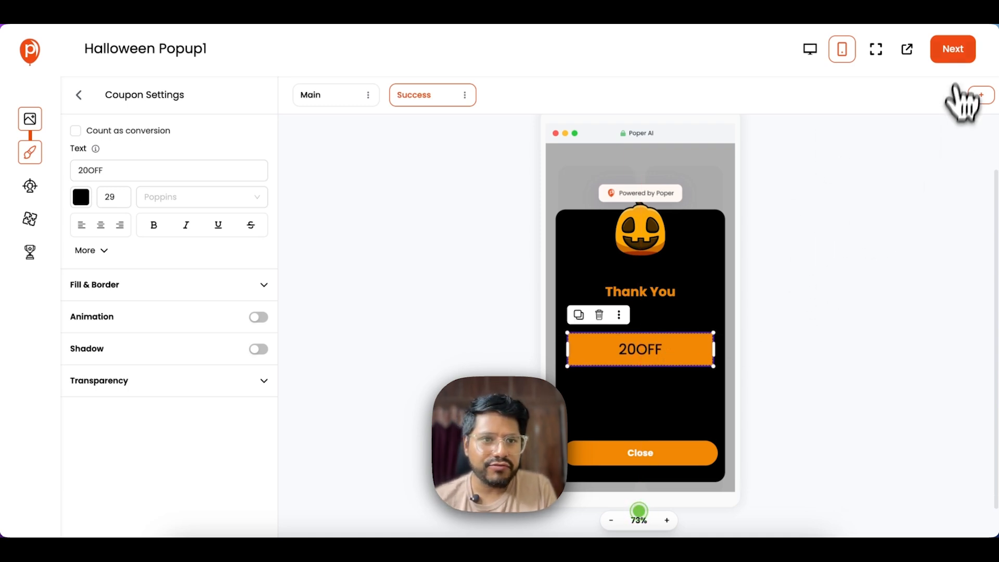
- Save the design and move on to the Display Conditions triggers
{"action": "left_click", "coordinate": [953, 50]}
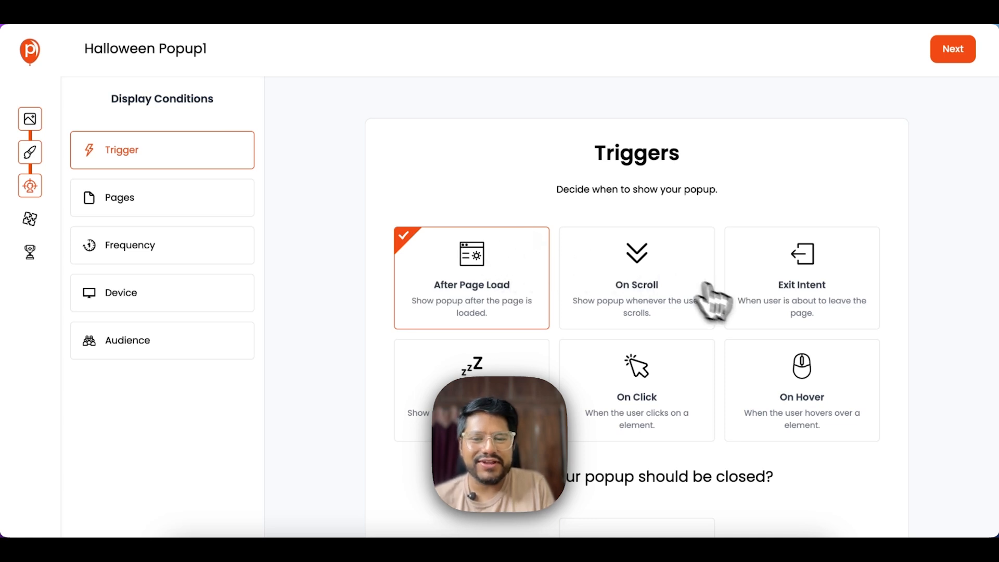
{"action": "scroll", "coordinate": [619, 299], "scroll_direction": "down", "scroll_amount": 1}
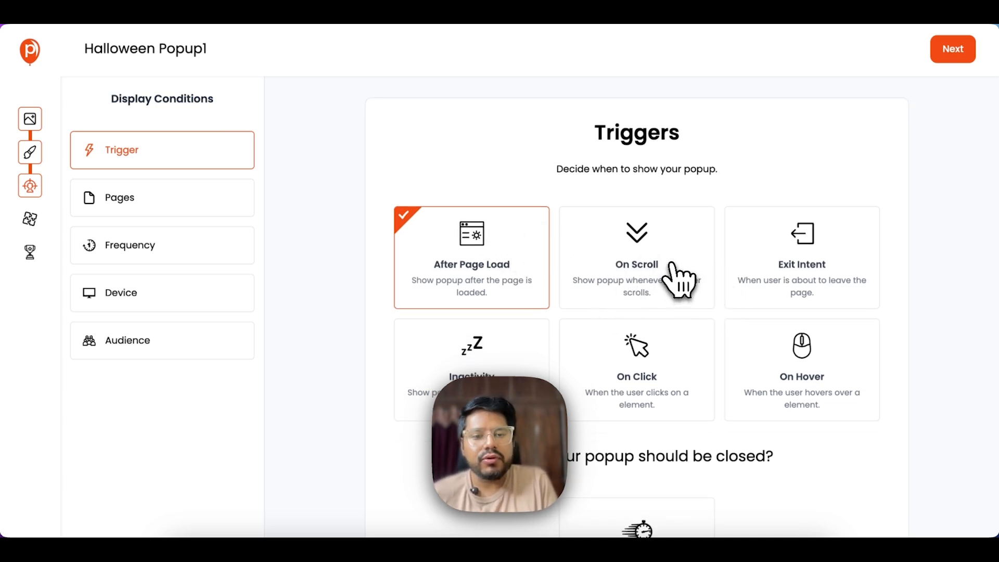
{"action": "scroll", "coordinate": [676, 296], "scroll_direction": "down", "scroll_amount": 3}
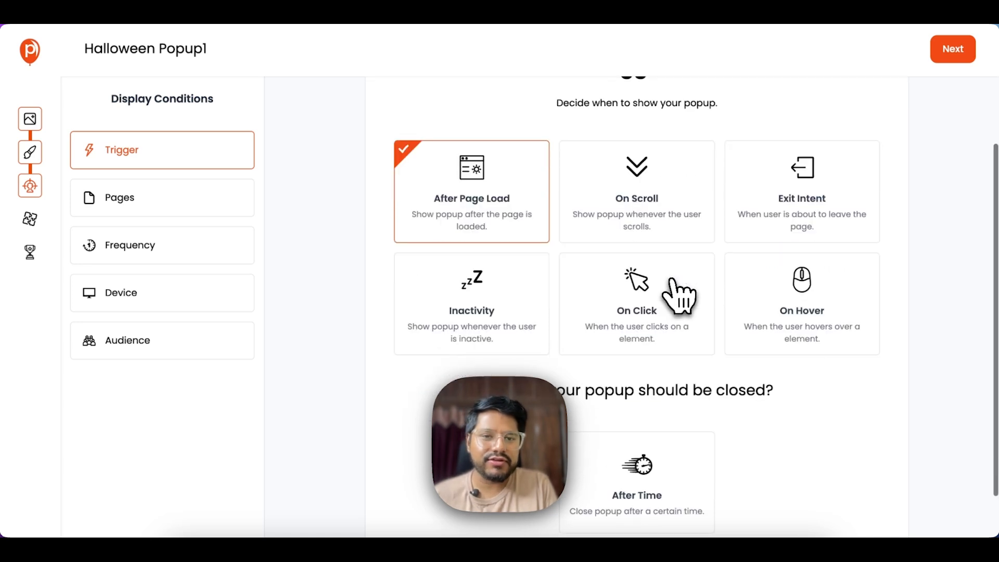
{"action": "scroll", "coordinate": [744, 281], "scroll_direction": "down", "scroll_amount": 3}
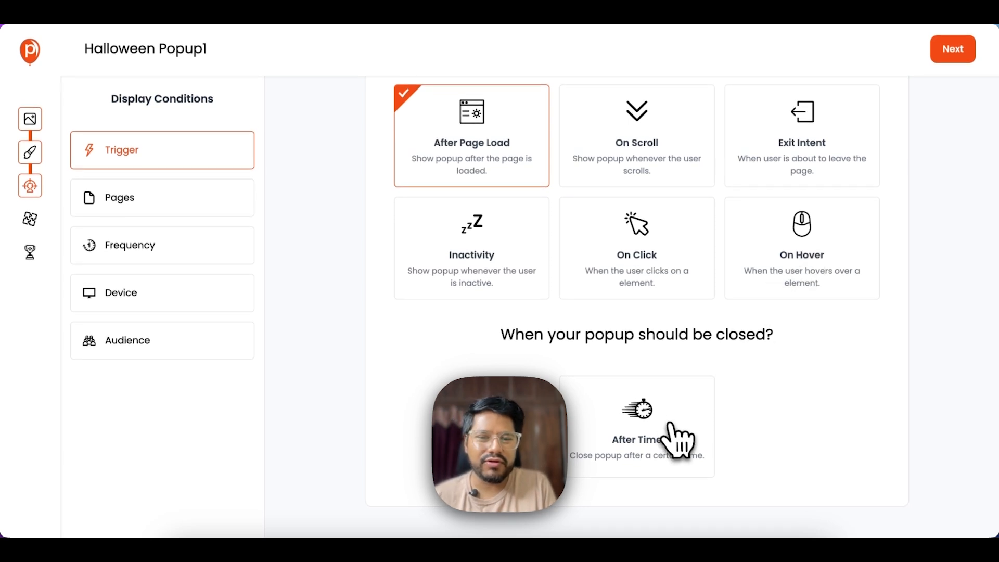
{"action": "scroll", "coordinate": [458, 290], "scroll_direction": "up", "scroll_amount": 1}
{"action": "scroll", "coordinate": [564, 286], "scroll_direction": "down", "scroll_amount": 1}
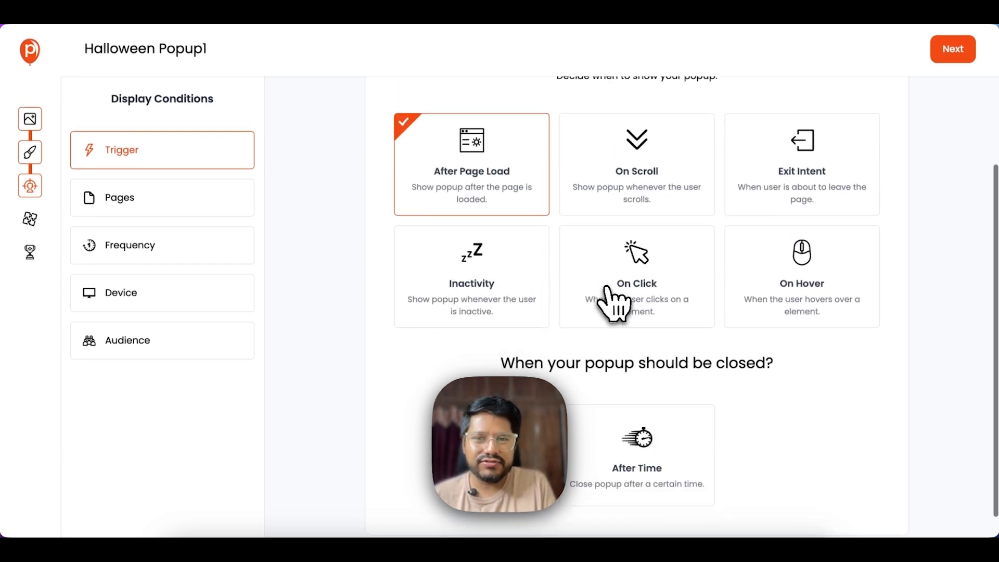
- Set the After Page Load trigger to show the popup after 10 seconds
{"action": "left_click", "coordinate": [469, 121]}
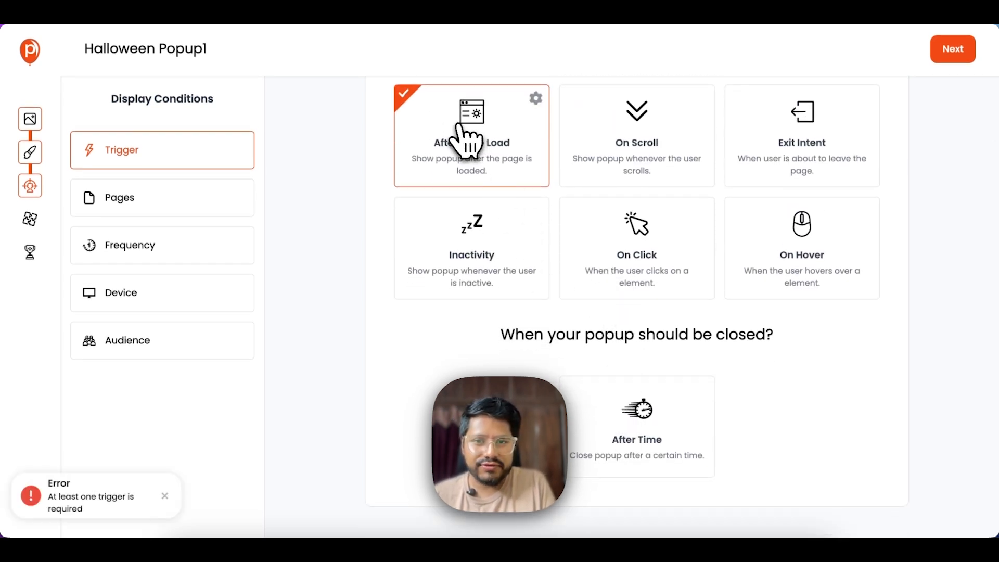
{"action": "scroll", "coordinate": [489, 146], "scroll_direction": "up", "scroll_amount": 2}
{"action": "left_click", "coordinate": [536, 241]}
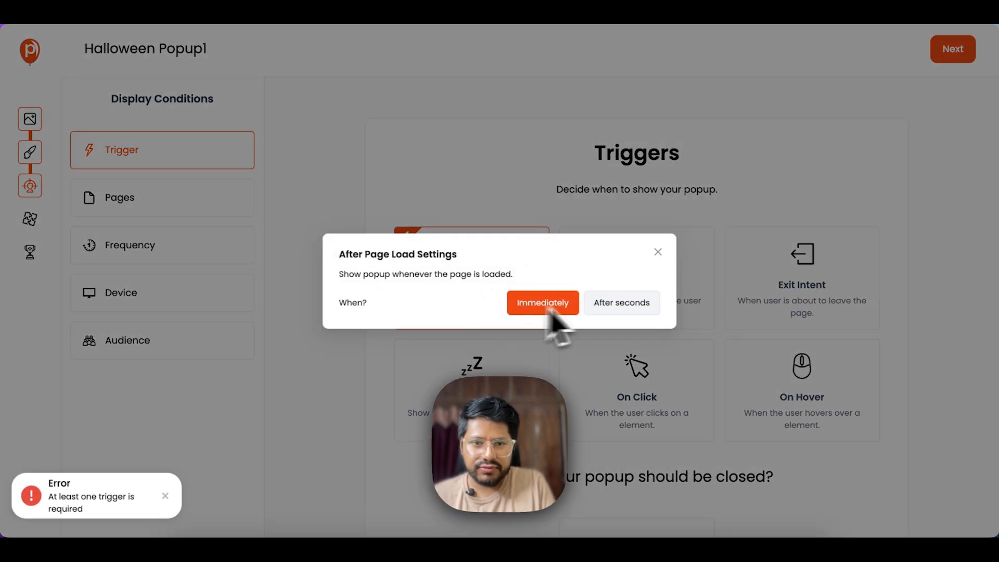
{"action": "left_click", "coordinate": [619, 303]}
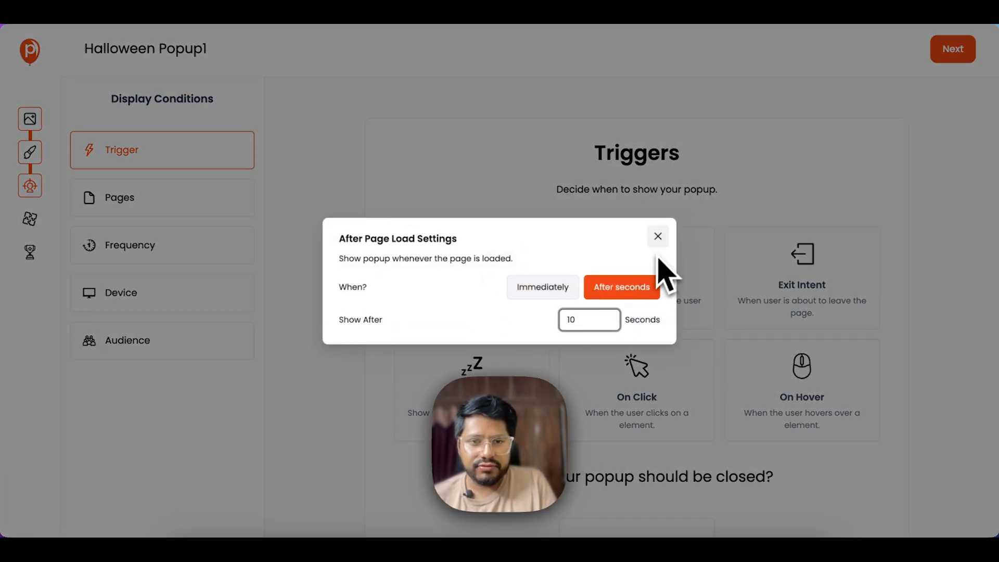
{"action": "left_click", "coordinate": [734, 213]}
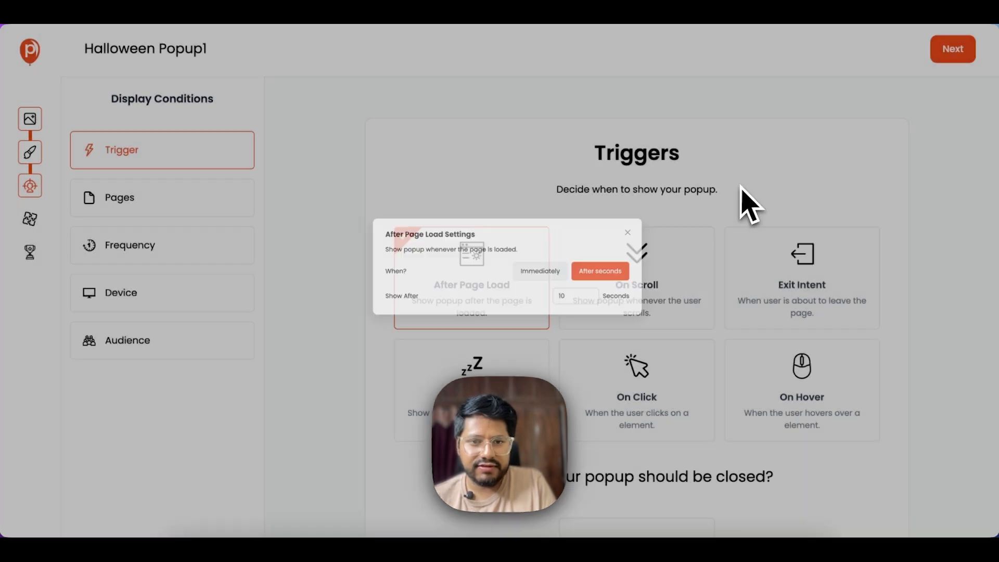
{"action": "left_click", "coordinate": [501, 278]}
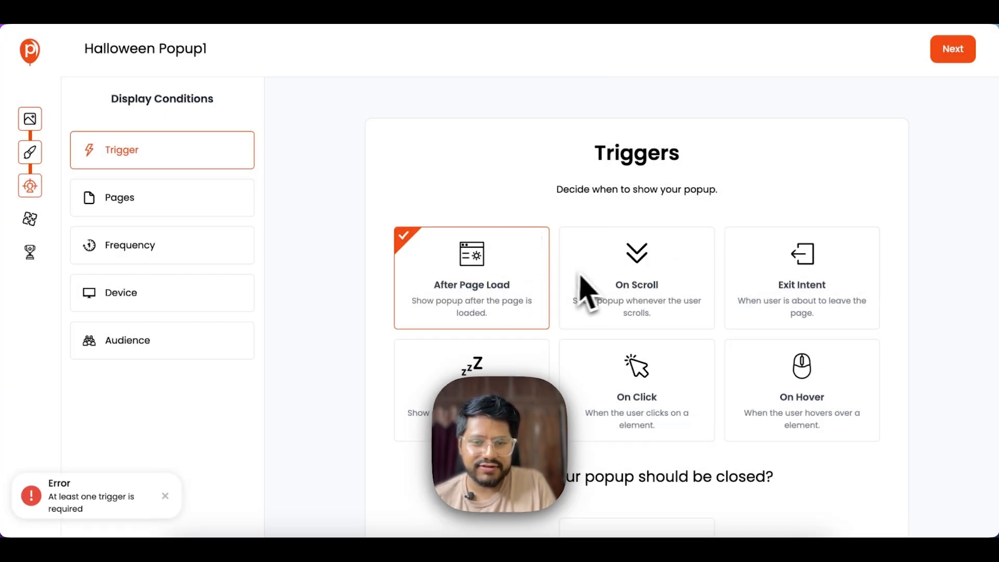
{"action": "left_click", "coordinate": [535, 240]}
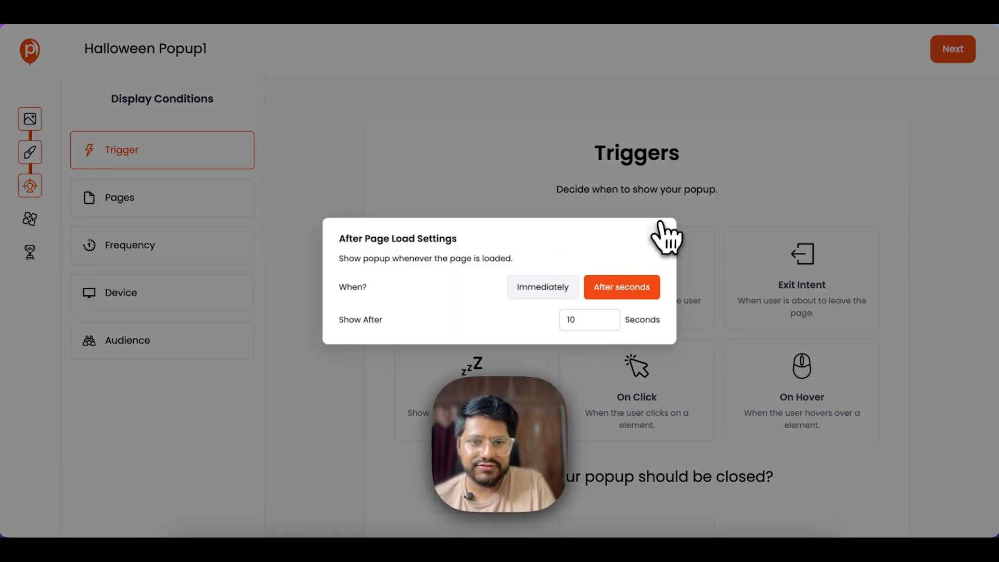
{"action": "left_click", "coordinate": [660, 223]}
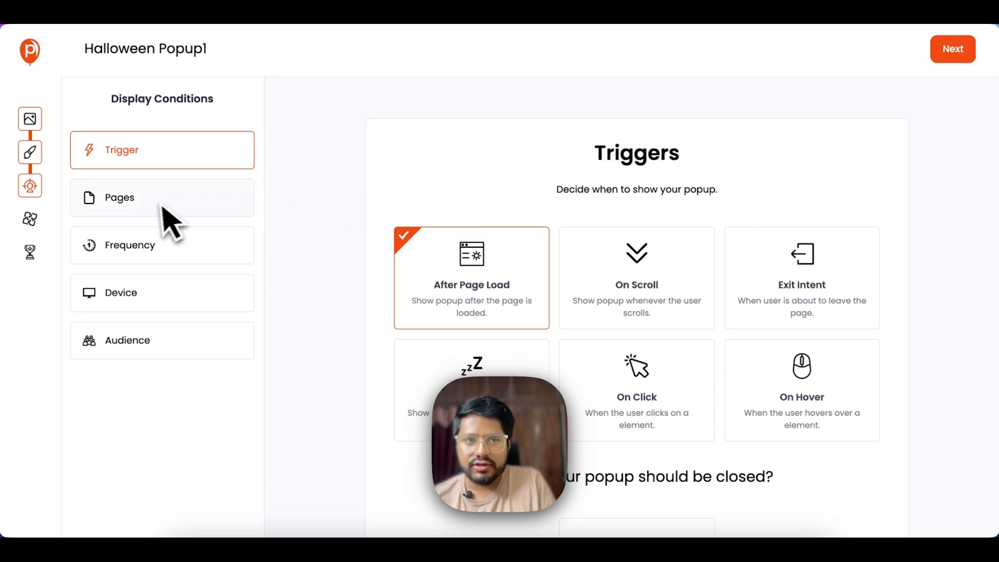
- Keep page targeting on All Pages after trying the Only Specific Pages option
{"action": "left_click", "coordinate": [191, 197]}
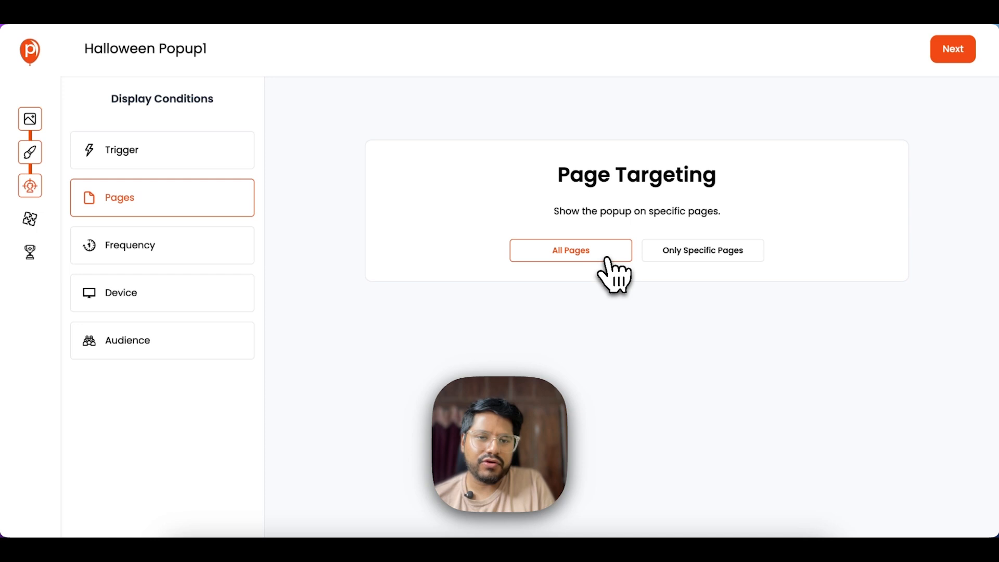
{"action": "left_click", "coordinate": [679, 258]}
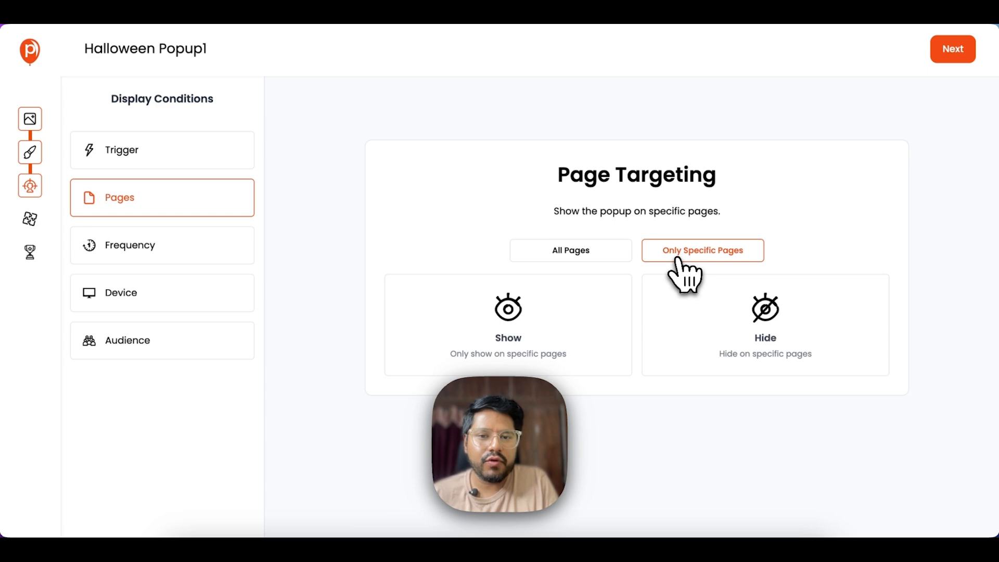
{"action": "left_click", "coordinate": [552, 317]}
{"action": "left_click", "coordinate": [735, 228]}
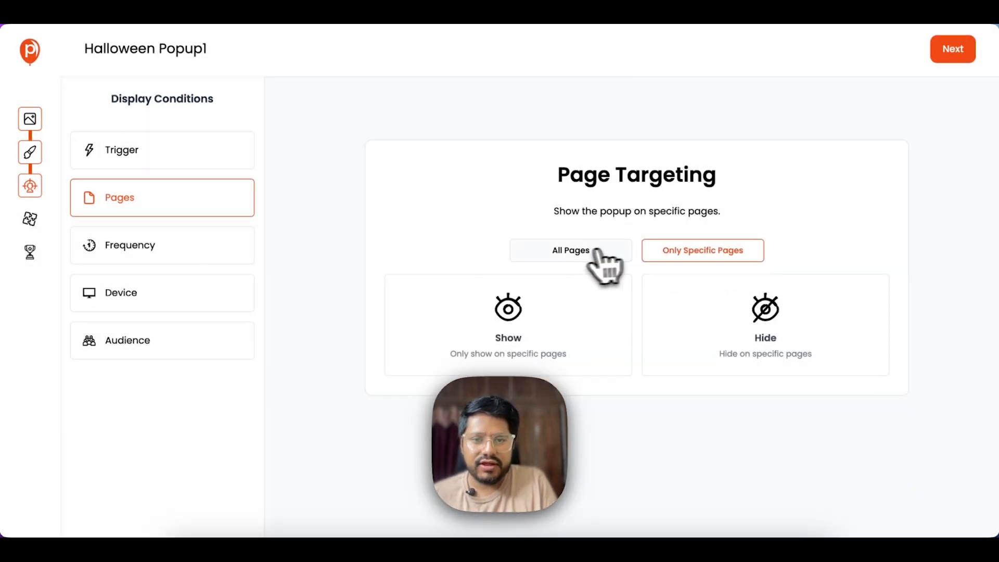
{"action": "left_click", "coordinate": [576, 256]}
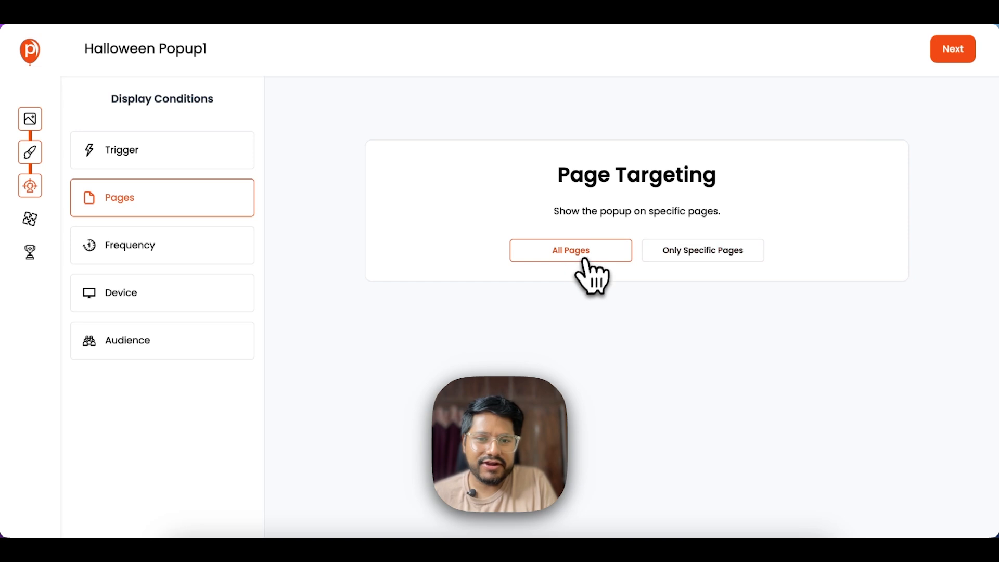
{"action": "left_click", "coordinate": [139, 252]}
- Add After Converting as the Stop Displaying condition in the Frequency settings
{"action": "scroll", "coordinate": [333, 281], "scroll_direction": "down", "scroll_amount": 2}
{"action": "scroll", "coordinate": [518, 219], "scroll_direction": "up", "scroll_amount": 1}
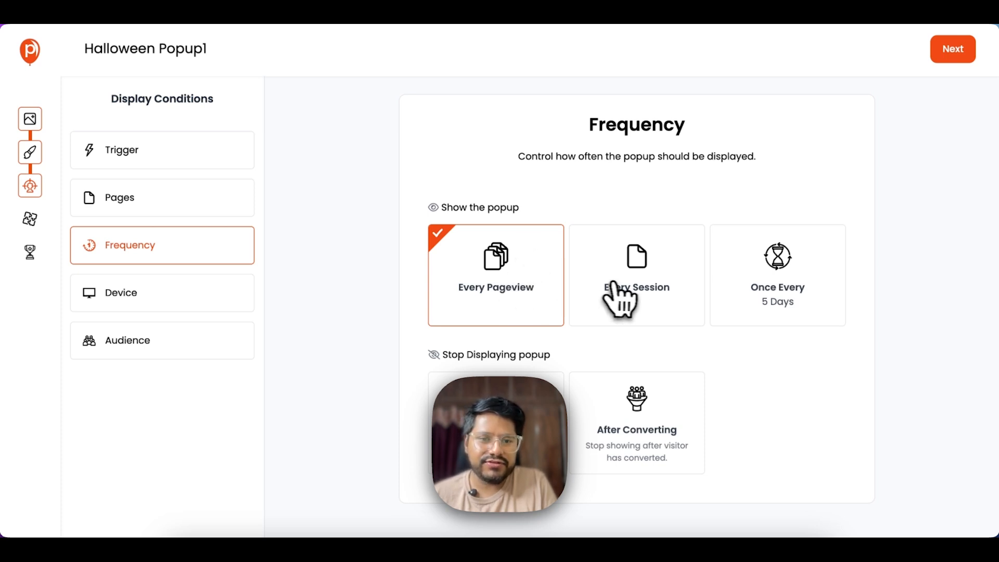
{"action": "scroll", "coordinate": [586, 411], "scroll_direction": "down", "scroll_amount": 2}
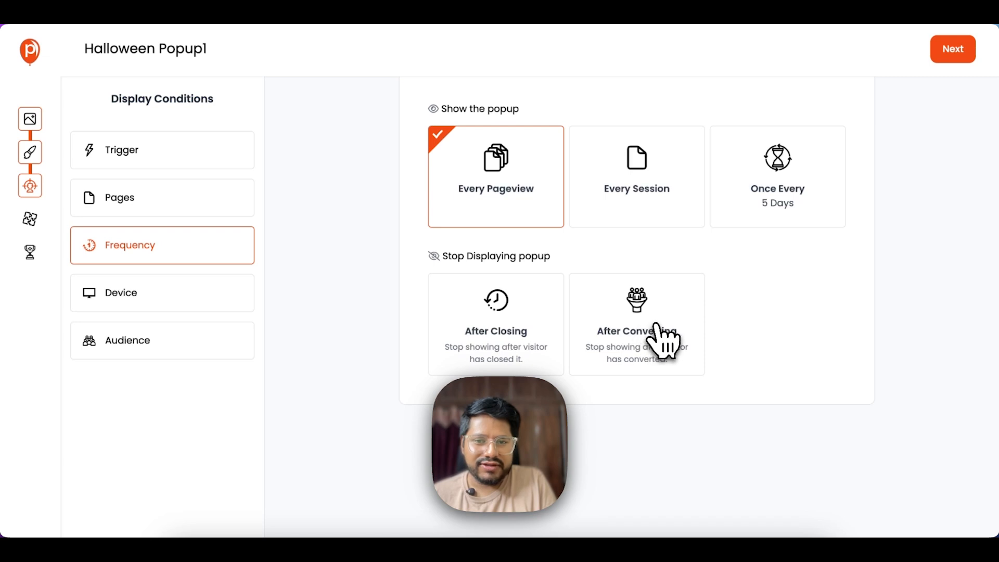
{"action": "left_click", "coordinate": [663, 341]}
{"action": "scroll", "coordinate": [511, 237], "scroll_direction": "up", "scroll_amount": 1}
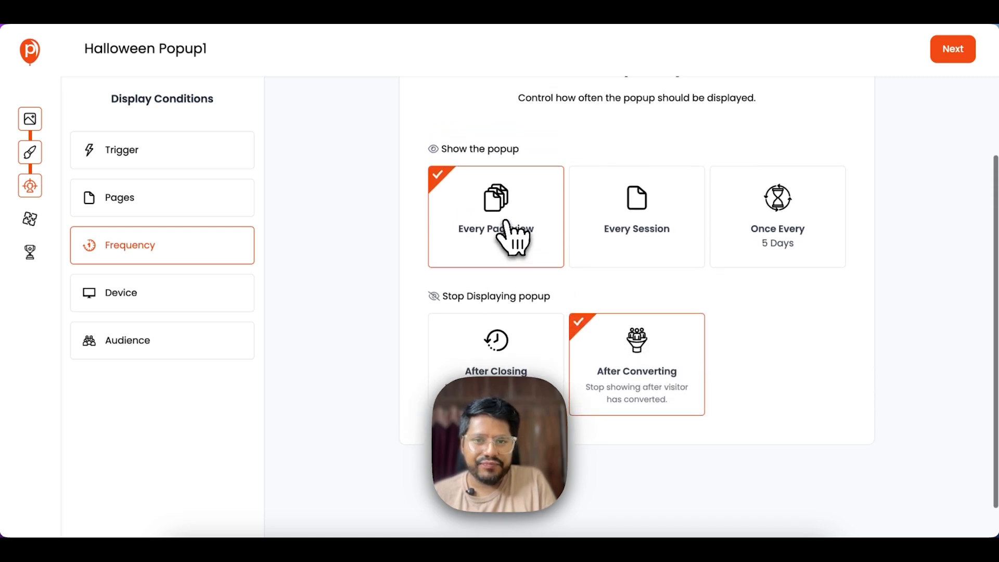
{"action": "scroll", "coordinate": [718, 291], "scroll_direction": "up", "scroll_amount": 1}
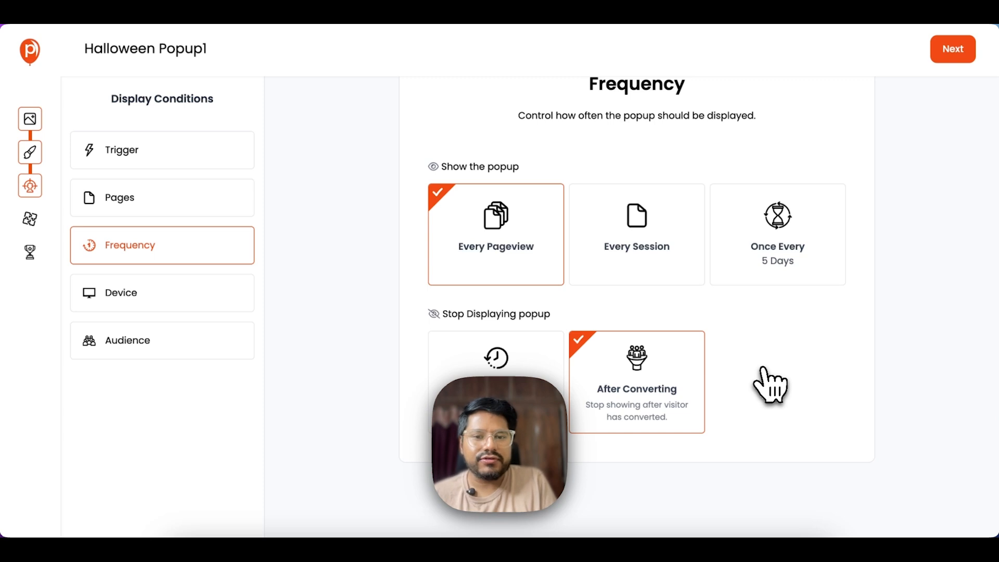
{"action": "scroll", "coordinate": [769, 385], "scroll_direction": "up", "scroll_amount": 2}
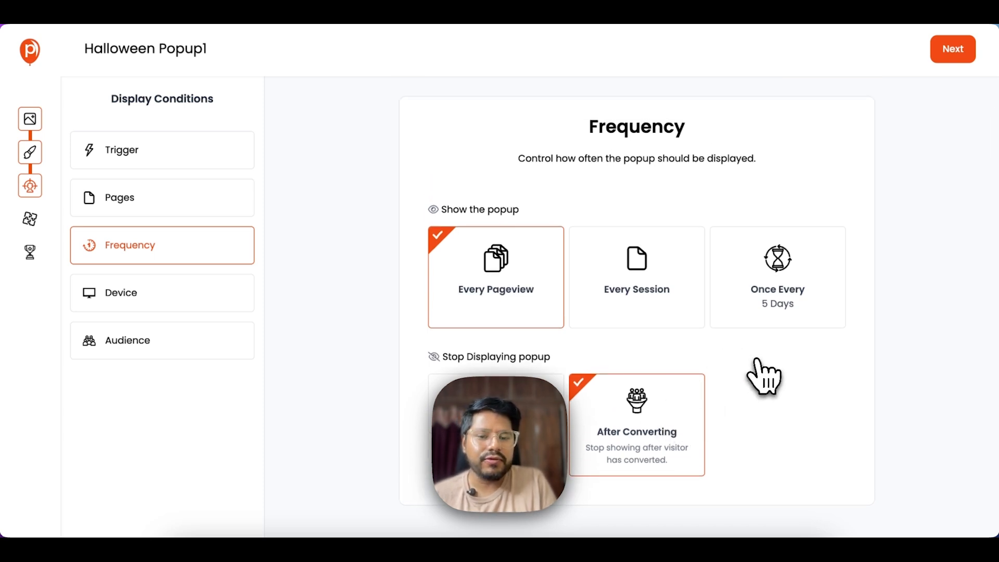
{"action": "left_click", "coordinate": [134, 299]}
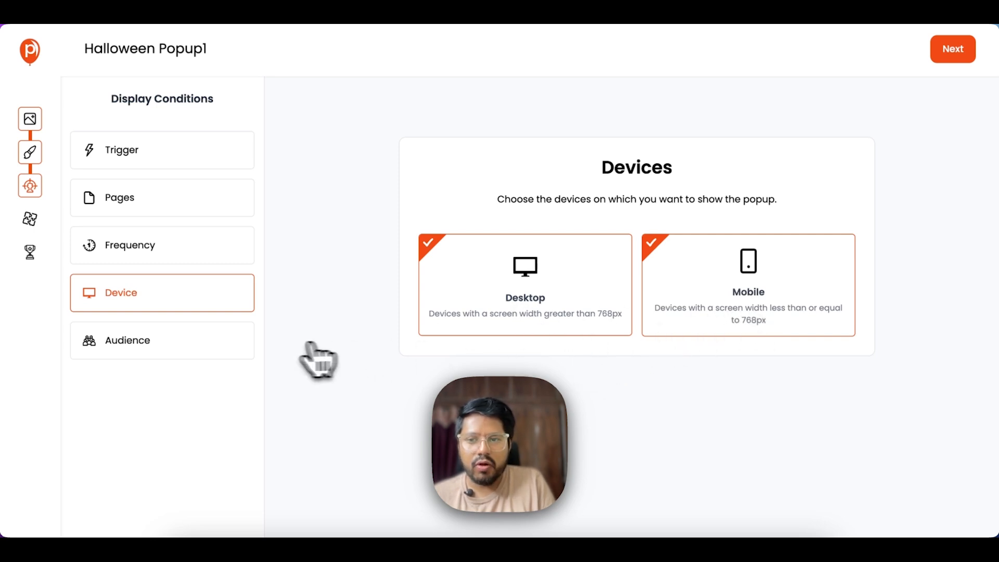
- Open the Audience Filtering settings and scroll through the available filter cards
{"action": "left_click", "coordinate": [174, 347]}
{"action": "scroll", "coordinate": [476, 271], "scroll_direction": "down", "scroll_amount": 1}
{"action": "scroll", "coordinate": [488, 266], "scroll_direction": "down", "scroll_amount": 2}
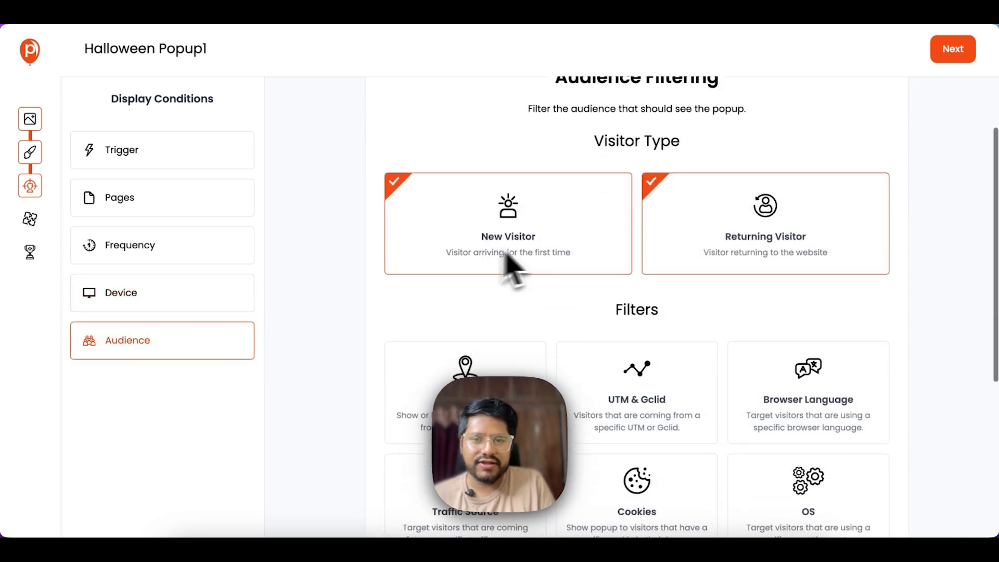
{"action": "scroll", "coordinate": [507, 242], "scroll_direction": "up", "scroll_amount": 2}
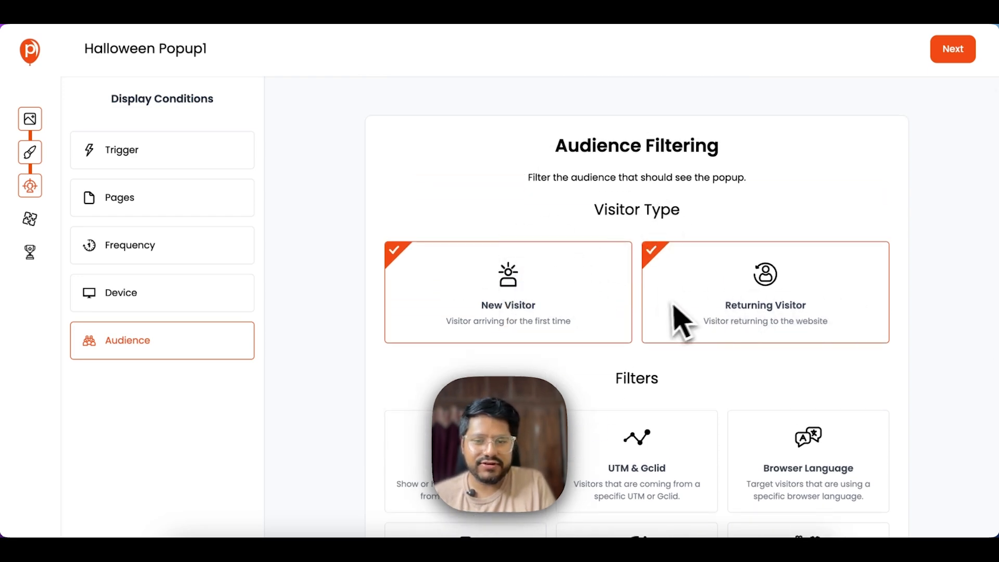
{"action": "scroll", "coordinate": [671, 319], "scroll_direction": "down", "scroll_amount": 3}
- In Geolocation settings, try North America and Israel before choosing United States
{"action": "left_click", "coordinate": [479, 343]}
{"action": "left_click", "coordinate": [478, 333]}
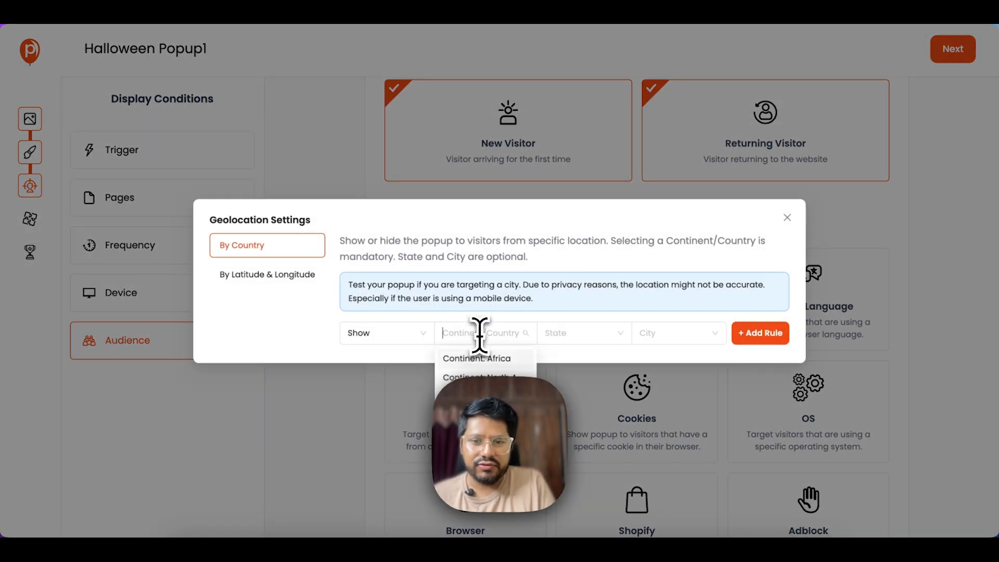
{"action": "left_click", "coordinate": [487, 357]}
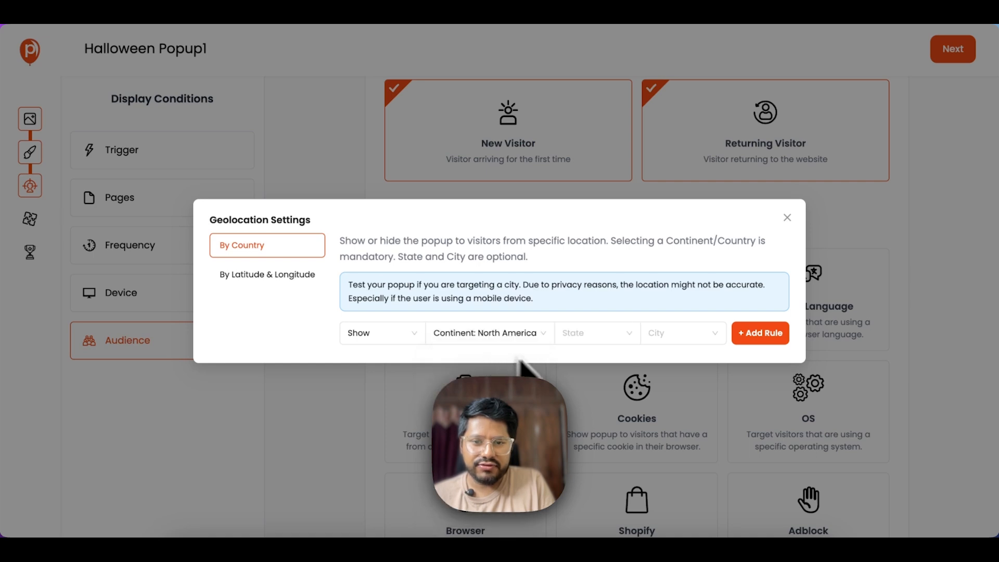
{"action": "left_click", "coordinate": [488, 333]}
{"action": "scroll", "coordinate": [489, 406], "scroll_direction": "down", "scroll_amount": 5}
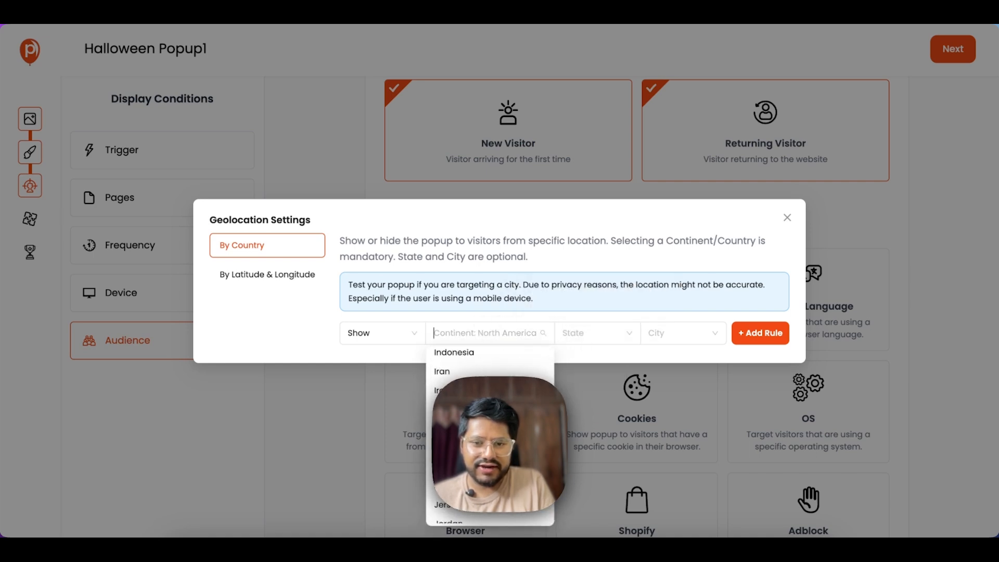
{"action": "left_click", "coordinate": [487, 428]}
{"action": "left_click", "coordinate": [467, 341]}
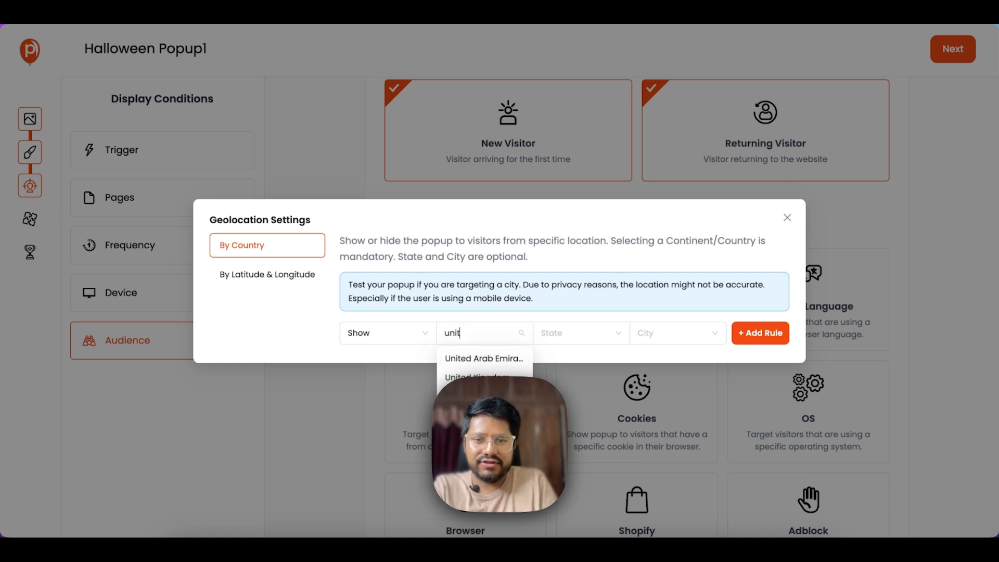
{"action": "left_click", "coordinate": [486, 397]}
- Pick California as the state, search the city list, then close Geolocation without adding a rule
{"action": "left_click", "coordinate": [594, 333]}
{"action": "type", "text": "cal"}
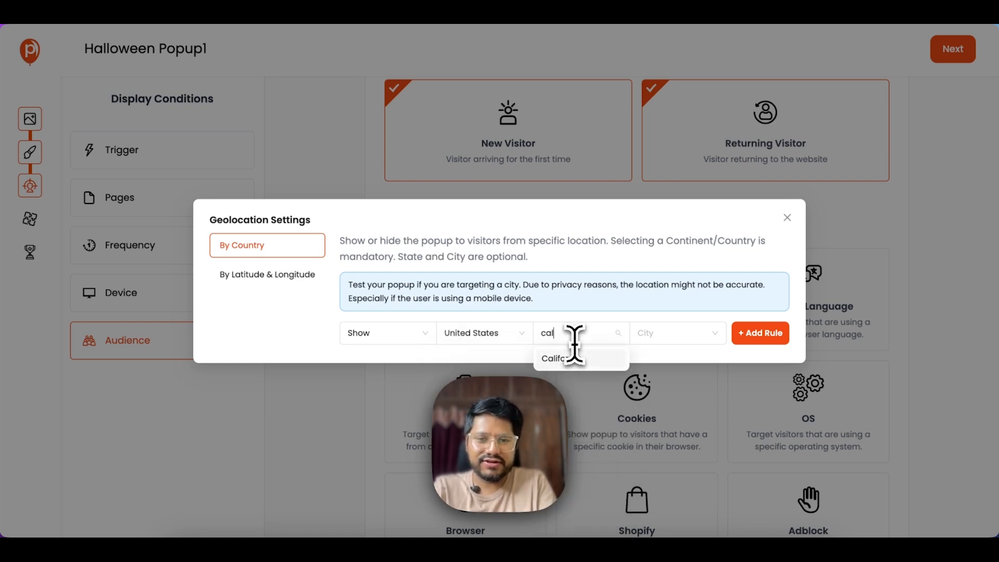
{"action": "left_click", "coordinate": [572, 359]}
{"action": "left_click", "coordinate": [650, 333]}
{"action": "type", "text": "sa"}
{"action": "key", "text": "BackSpace"}
{"action": "type", "text": "s"}
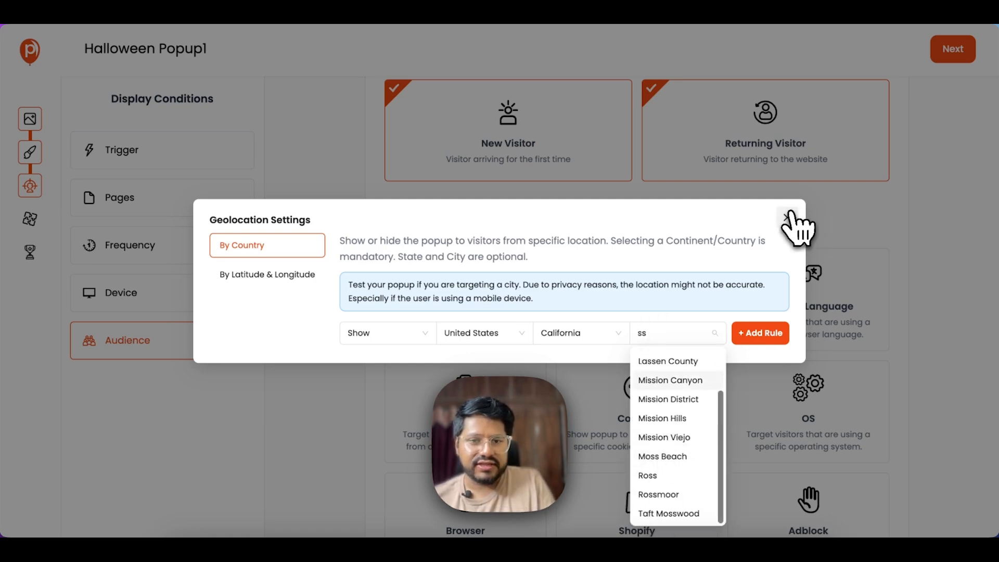
{"action": "left_click", "coordinate": [787, 216]}
- Look at the Traffic Source settings, then turn off both the Traffic Source and Geolocation filters
{"action": "scroll", "coordinate": [695, 363], "scroll_direction": "down", "scroll_amount": 1}
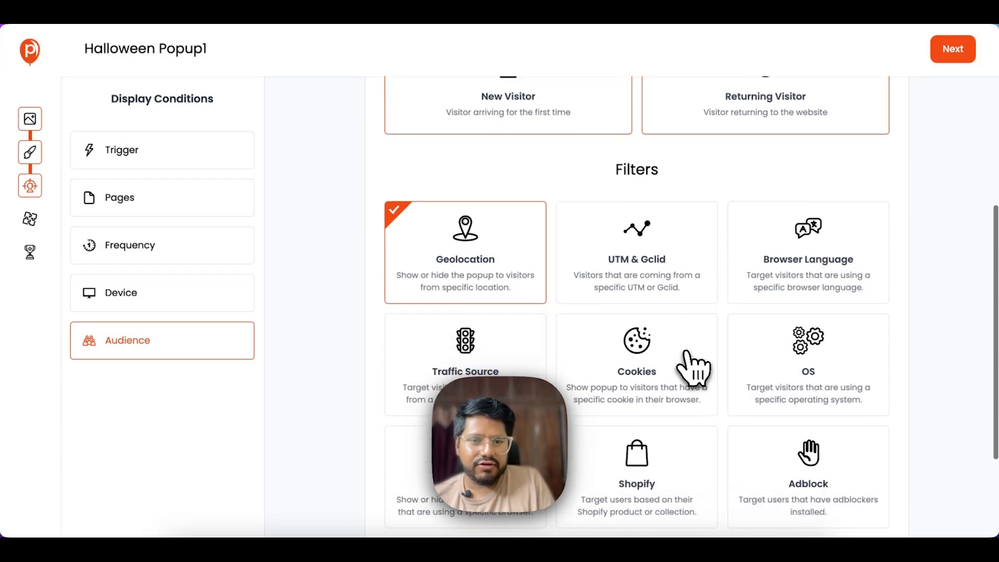
{"action": "scroll", "coordinate": [694, 367], "scroll_direction": "down", "scroll_amount": 2}
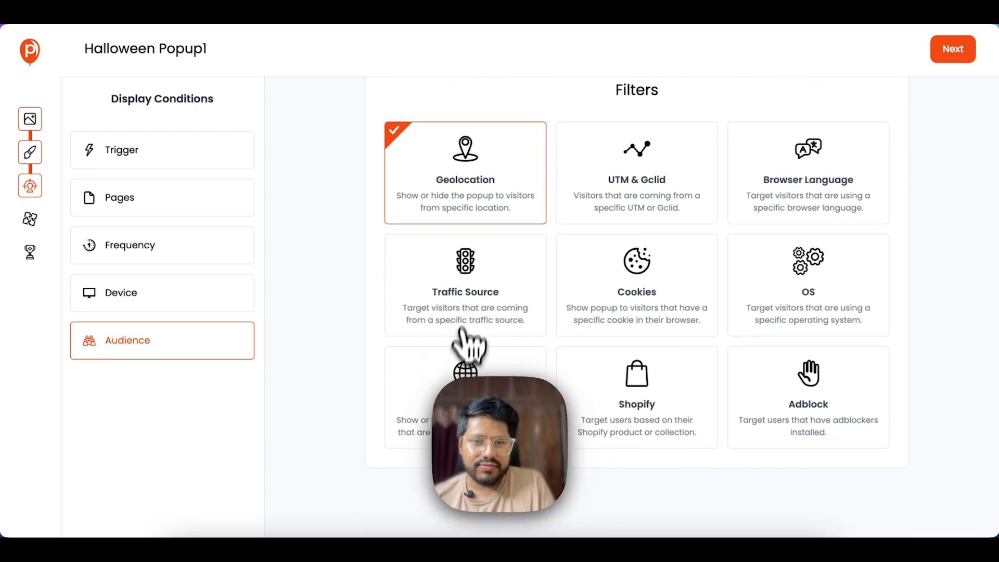
{"action": "left_click", "coordinate": [471, 304]}
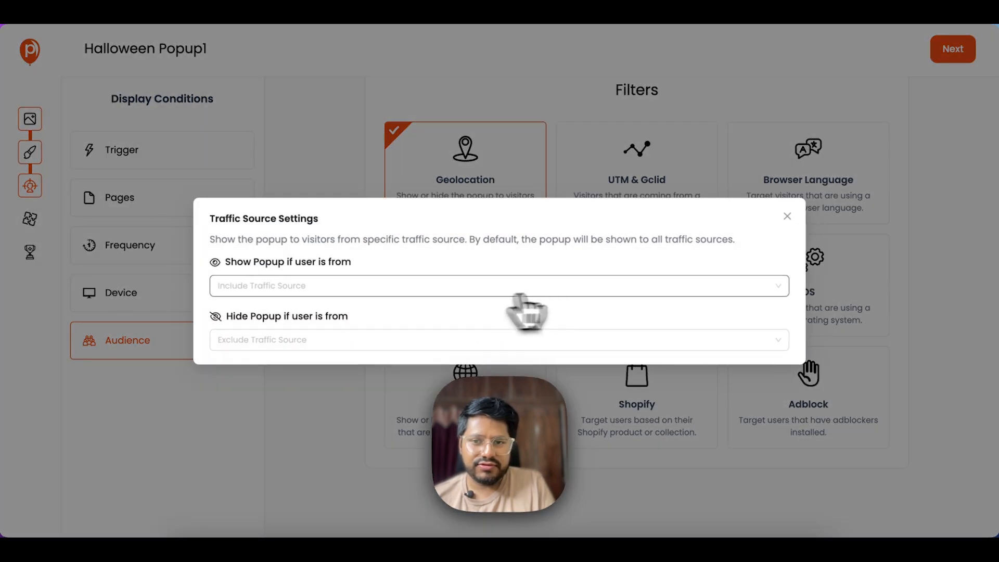
{"action": "left_click", "coordinate": [785, 217]}
{"action": "scroll", "coordinate": [856, 318], "scroll_direction": "up", "scroll_amount": 1}
{"action": "left_click", "coordinate": [430, 361]}
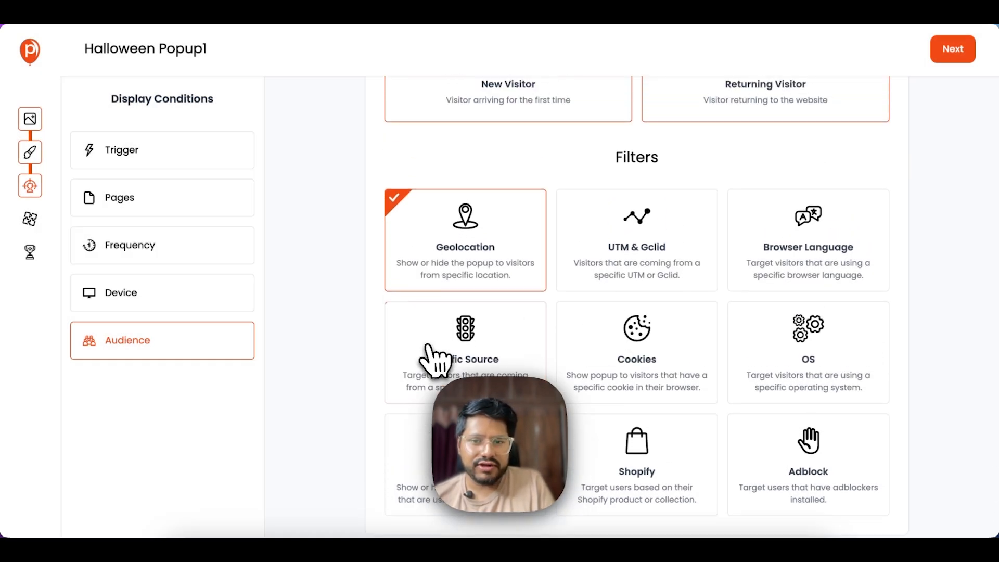
{"action": "left_click", "coordinate": [499, 262]}
{"action": "scroll", "coordinate": [708, 239], "scroll_direction": "up", "scroll_amount": 4}
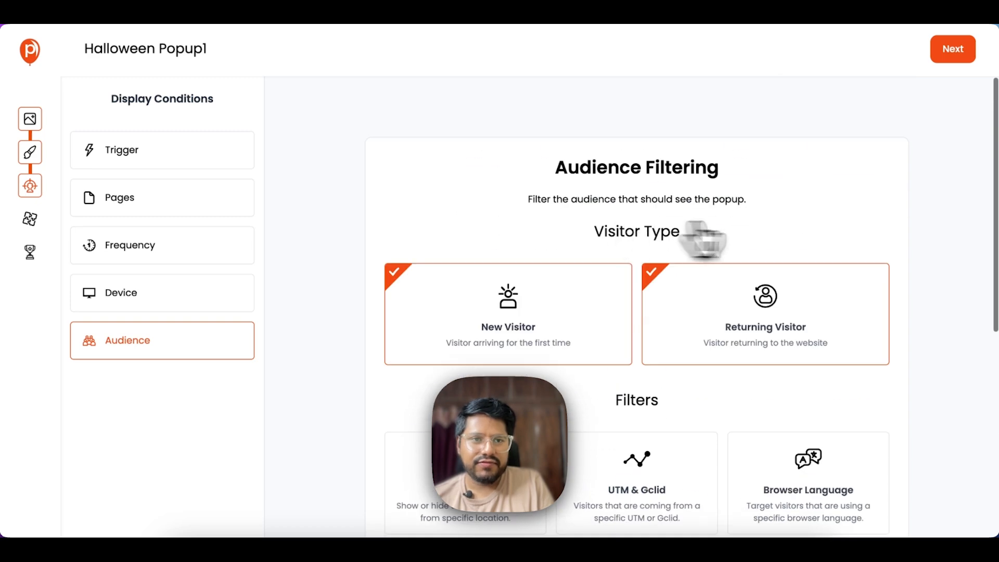
- Advance to Integrations and browse connectors like Active Campaign, Mailchimp, HubSpot and Google Sheets
{"action": "left_click", "coordinate": [946, 52]}
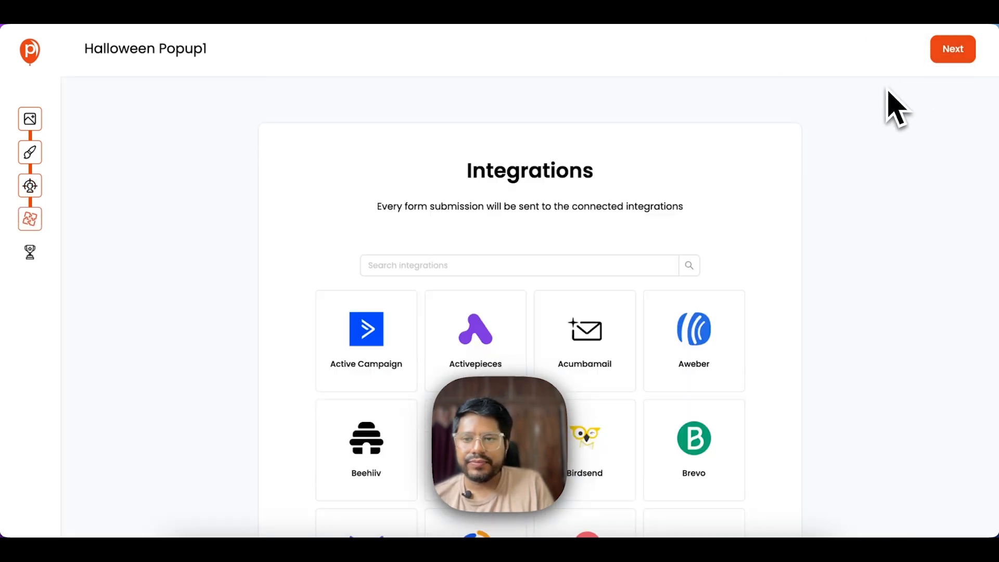
{"action": "scroll", "coordinate": [832, 152], "scroll_direction": "down", "scroll_amount": 5}
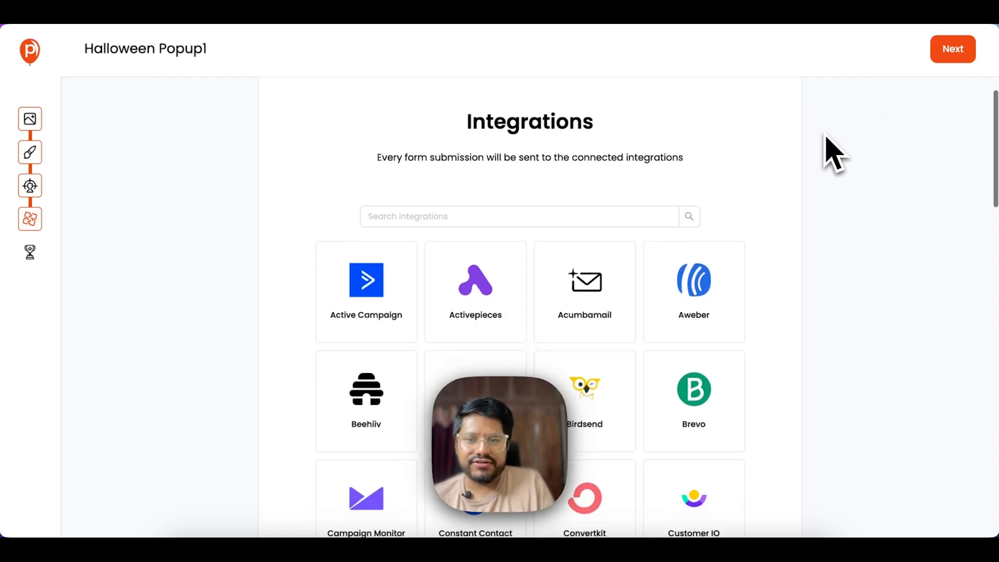
{"action": "scroll", "coordinate": [404, 323], "scroll_direction": "down", "scroll_amount": 9}
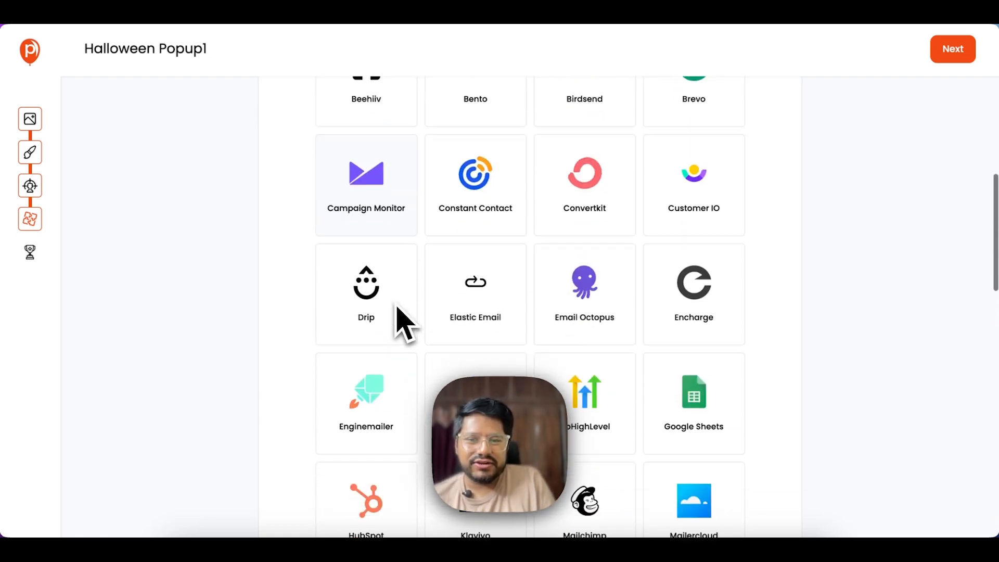
{"action": "scroll", "coordinate": [397, 309], "scroll_direction": "down", "scroll_amount": 8}
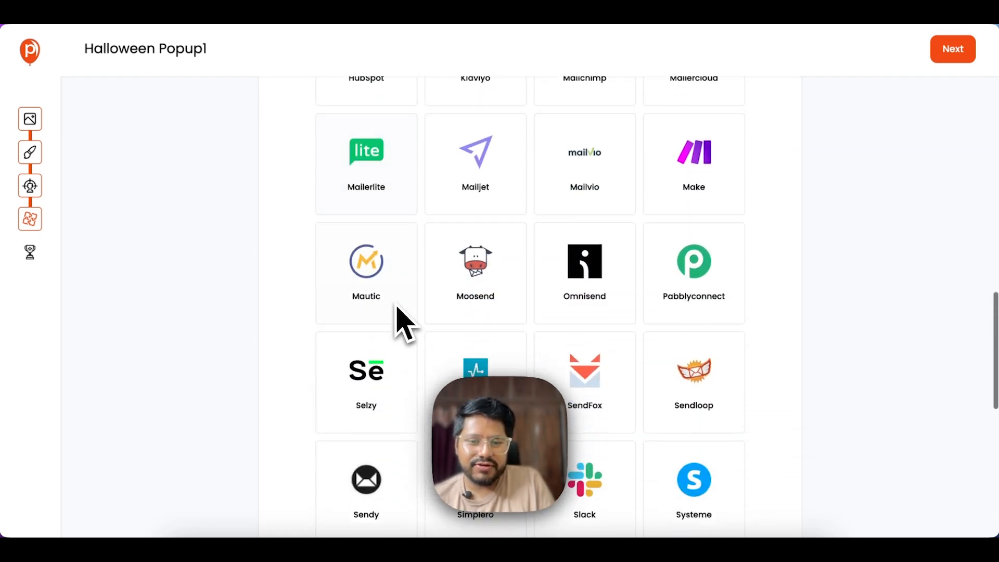
{"action": "scroll", "coordinate": [404, 322], "scroll_direction": "up", "scroll_amount": 14}
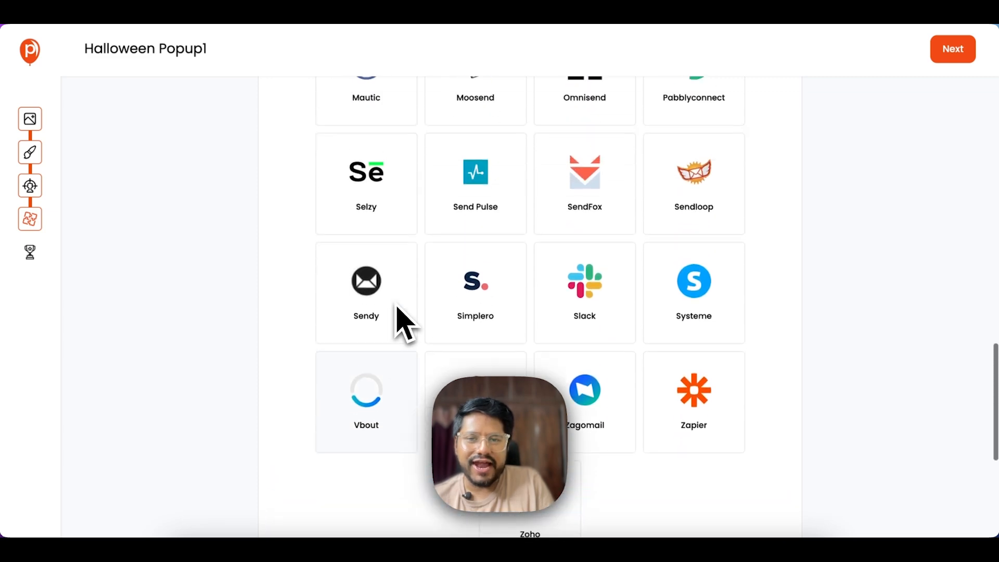
{"action": "scroll", "coordinate": [404, 323], "scroll_direction": "up", "scroll_amount": 7}
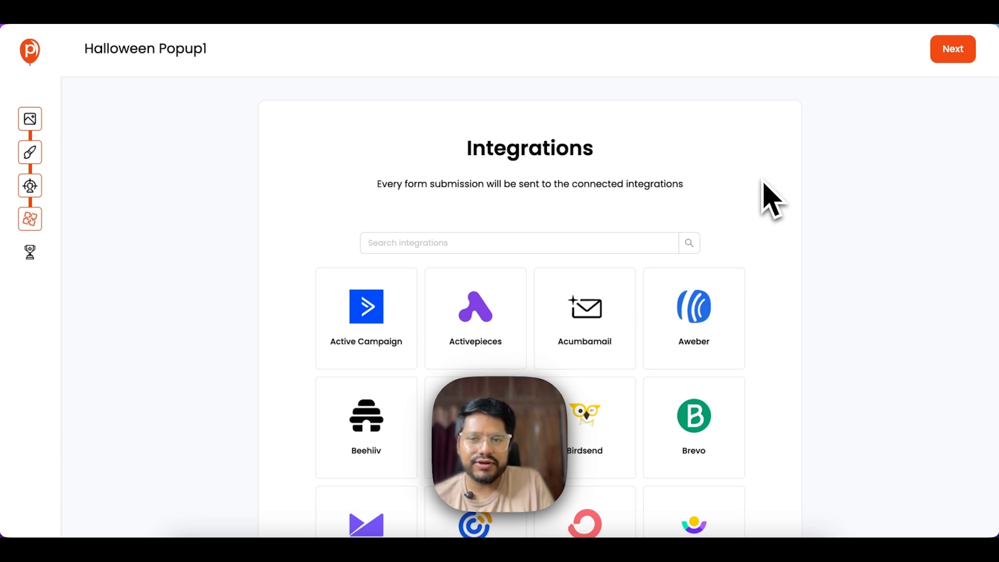
{"action": "scroll", "coordinate": [771, 200], "scroll_direction": "down", "scroll_amount": 6}
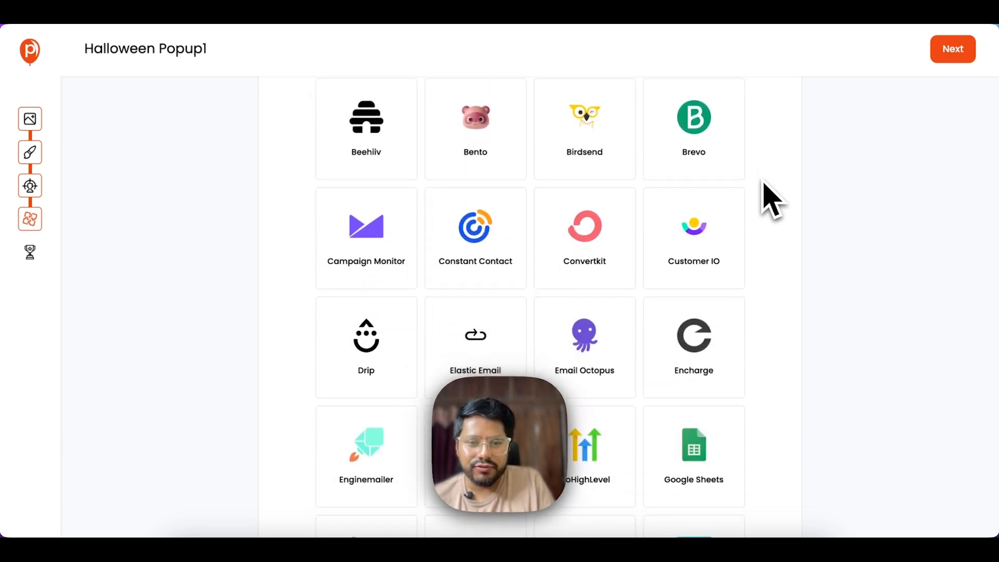
{"action": "scroll", "coordinate": [771, 200], "scroll_direction": "down", "scroll_amount": 2}
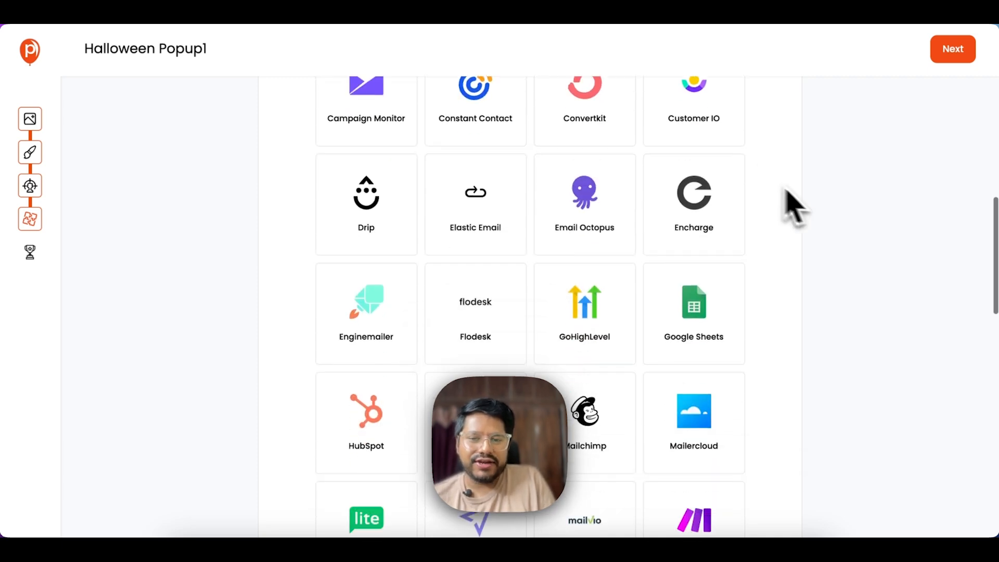
{"action": "scroll", "coordinate": [825, 223], "scroll_direction": "down", "scroll_amount": 4}
{"action": "scroll", "coordinate": [827, 223], "scroll_direction": "up", "scroll_amount": 11}
{"action": "scroll", "coordinate": [832, 218], "scroll_direction": "up", "scroll_amount": 2}
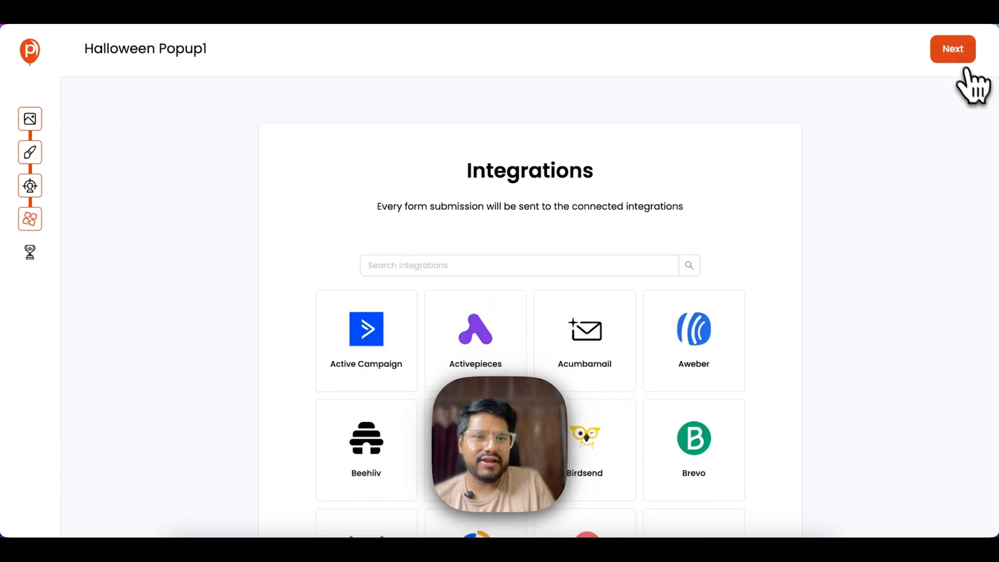
- Review the Final Steps overview (After Page Load, Desktop and Mobile, Every Pageview) and Save & Publish
{"action": "left_click", "coordinate": [957, 52]}
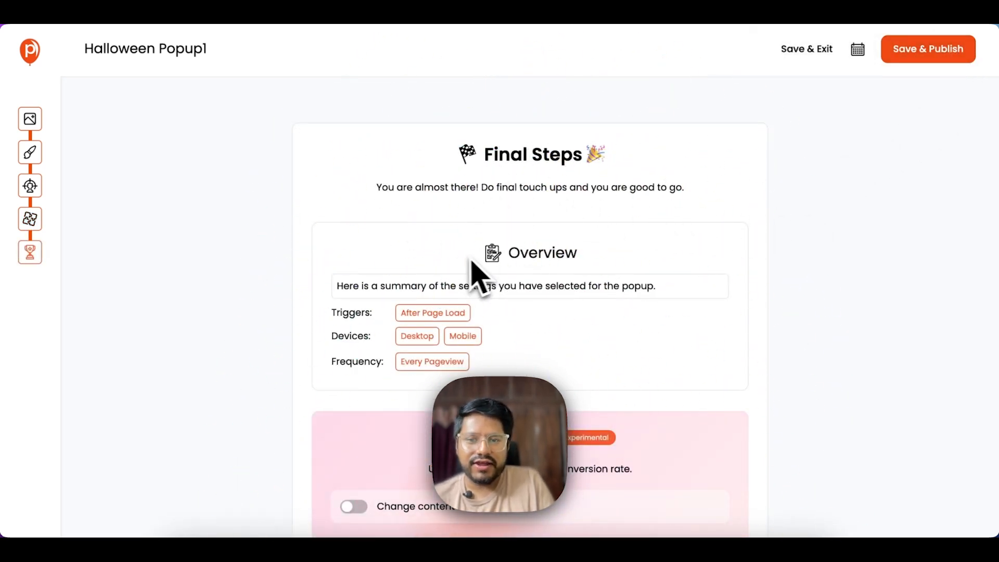
{"action": "scroll", "coordinate": [528, 283], "scroll_direction": "down", "scroll_amount": 1}
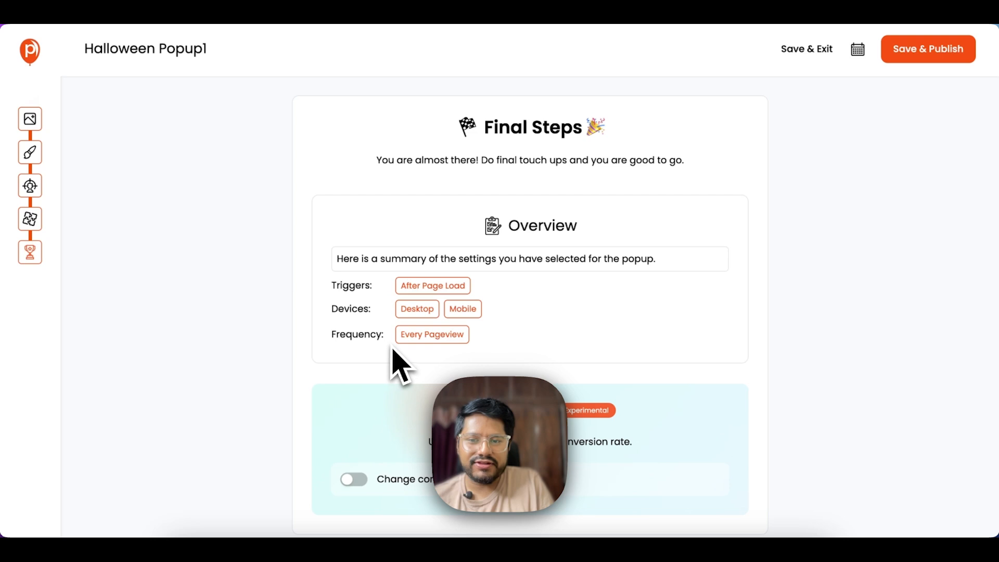
{"action": "scroll", "coordinate": [406, 347], "scroll_direction": "down", "scroll_amount": 2}
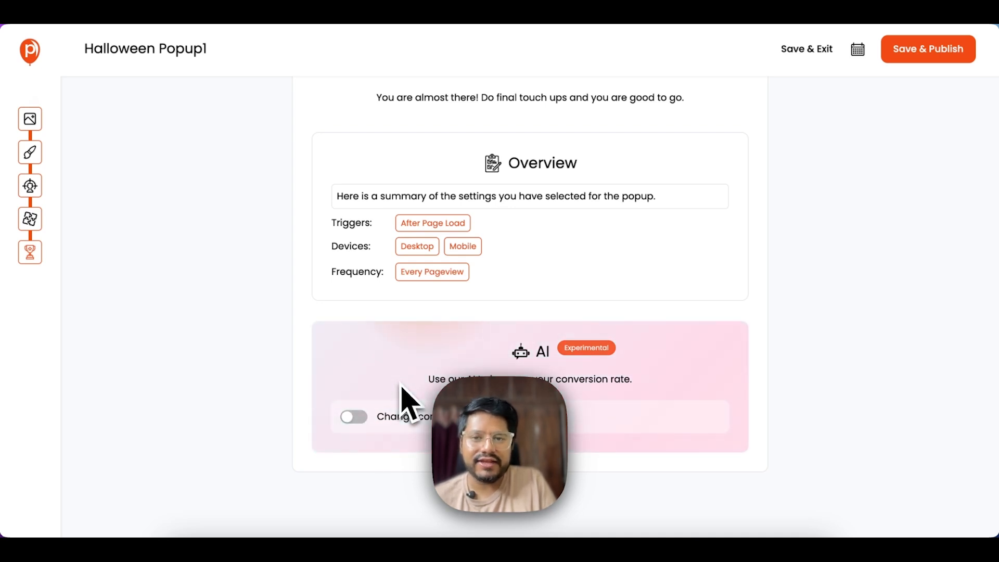
{"action": "scroll", "coordinate": [379, 367], "scroll_direction": "up", "scroll_amount": 1}
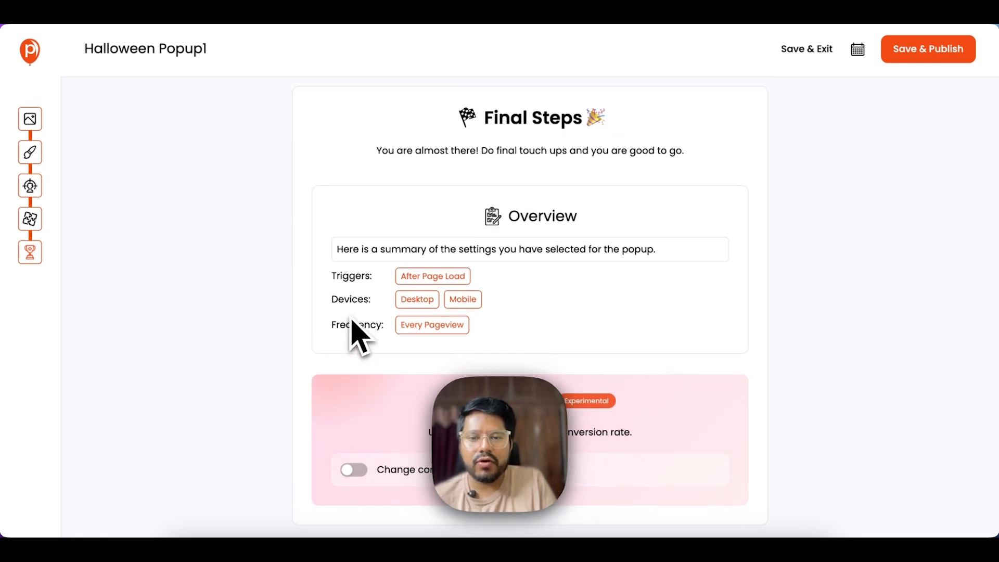
{"action": "scroll", "coordinate": [354, 328], "scroll_direction": "down", "scroll_amount": 1}
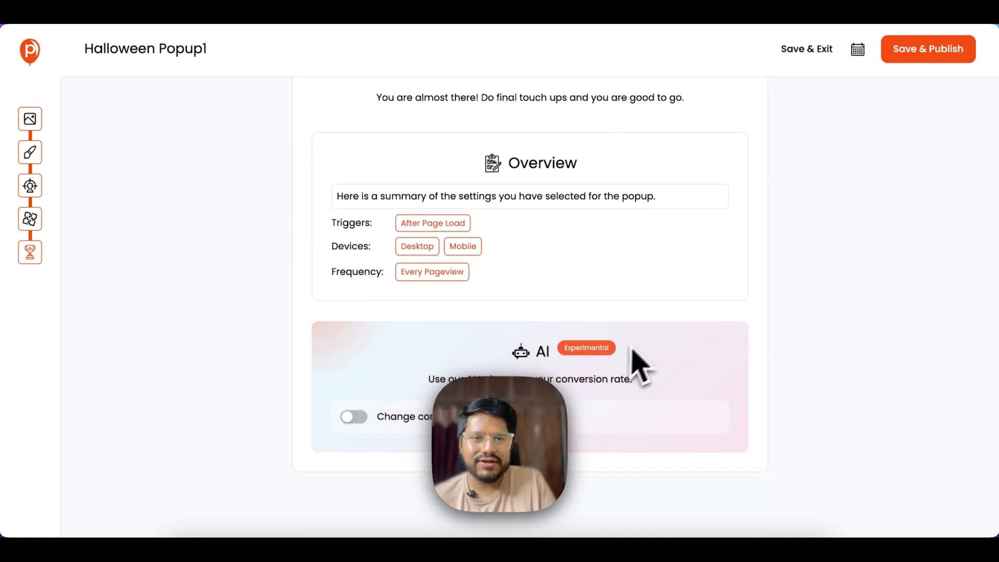
{"action": "scroll", "coordinate": [640, 348], "scroll_direction": "up", "scroll_amount": 2}
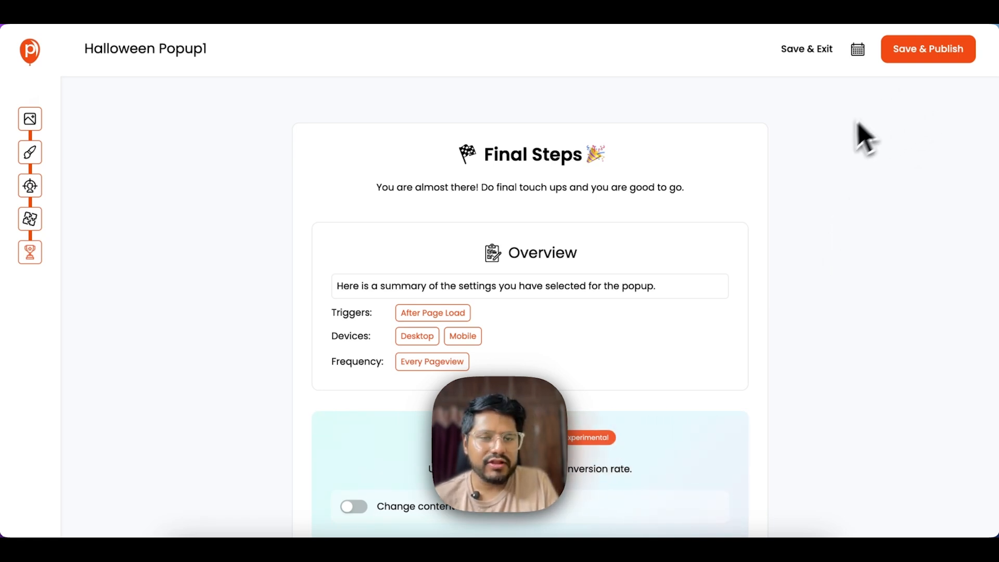
{"action": "left_click", "coordinate": [929, 56]}
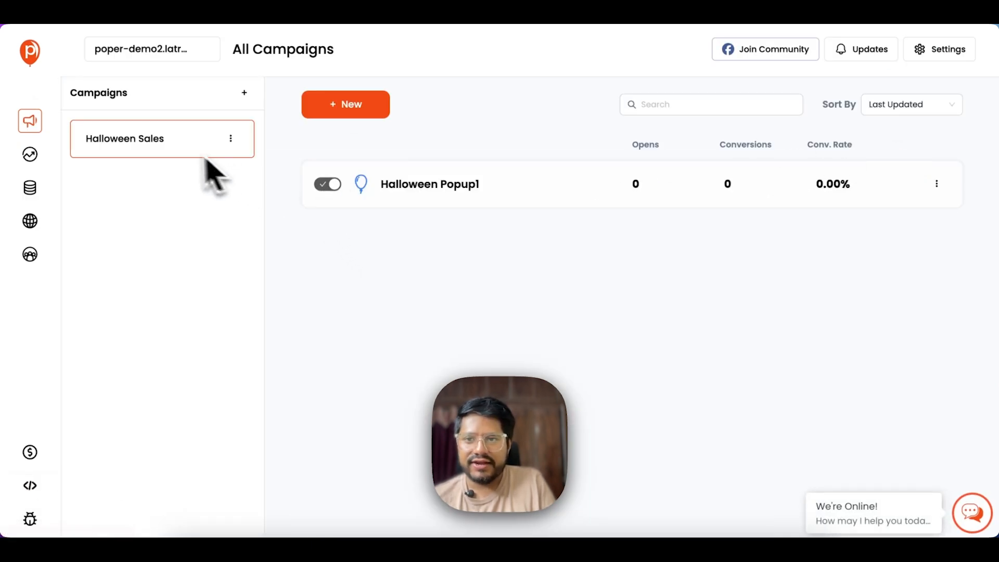
- Open and dismiss the Halloween Sales campaign's options menu, then return to the Dashboard
{"action": "double_click", "coordinate": [142, 149]}
{"action": "left_click", "coordinate": [230, 138]}
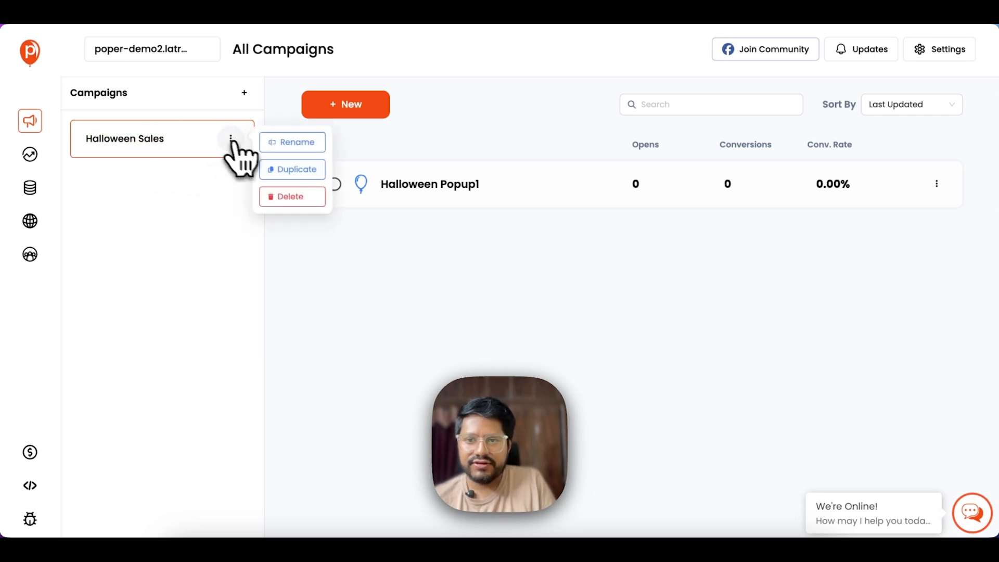
{"action": "left_click", "coordinate": [383, 235]}
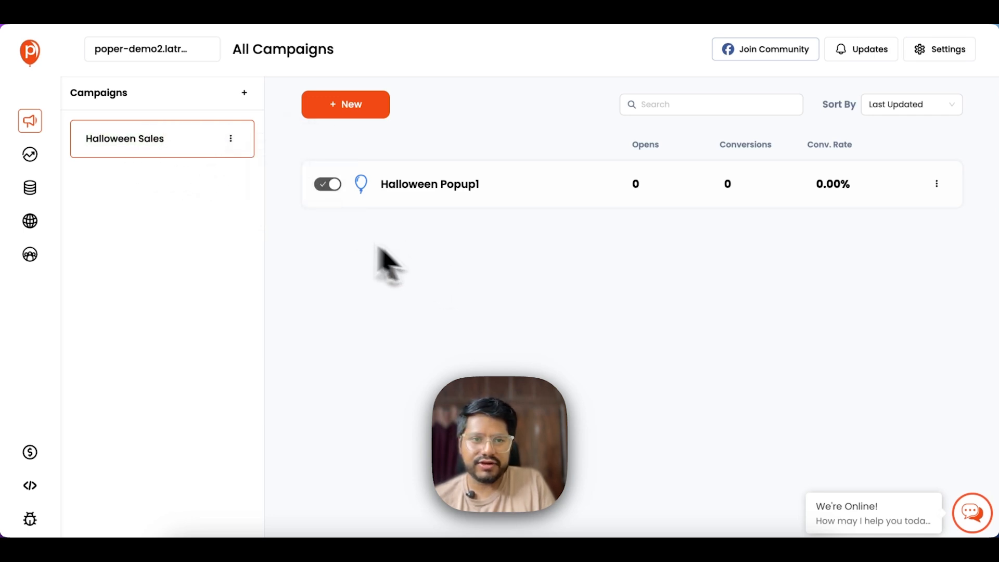
{"action": "left_click", "coordinate": [30, 63]}
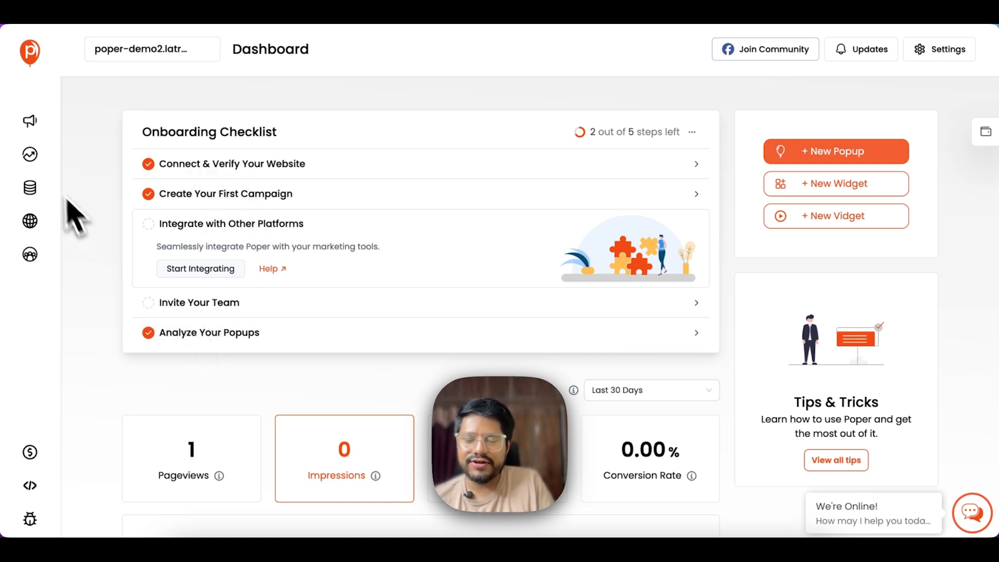
- Browse the Leads and Analytics pages, briefly returning to the Dashboard in between
{"action": "left_click", "coordinate": [29, 188]}
{"action": "left_click", "coordinate": [31, 156]}
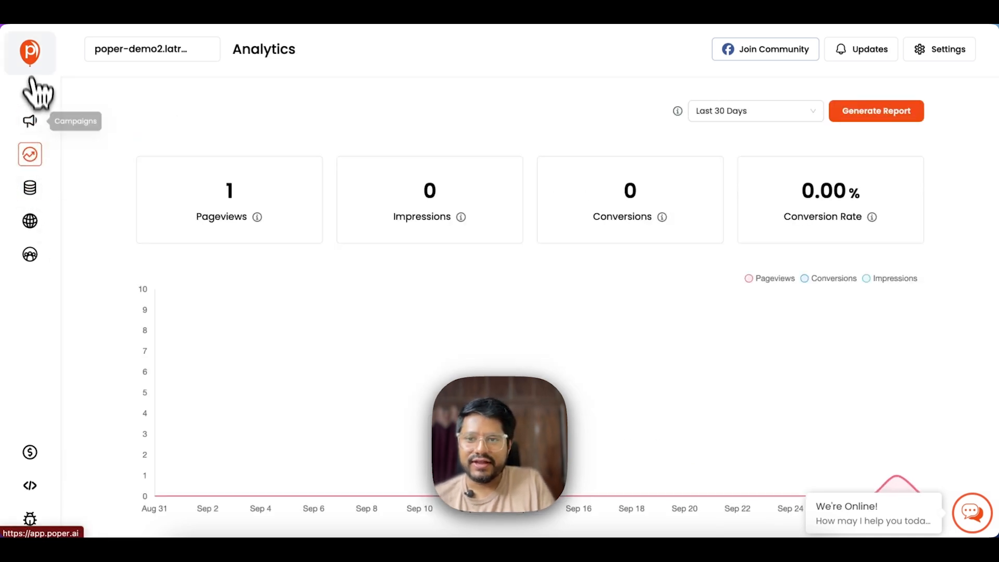
{"action": "left_click", "coordinate": [29, 52]}
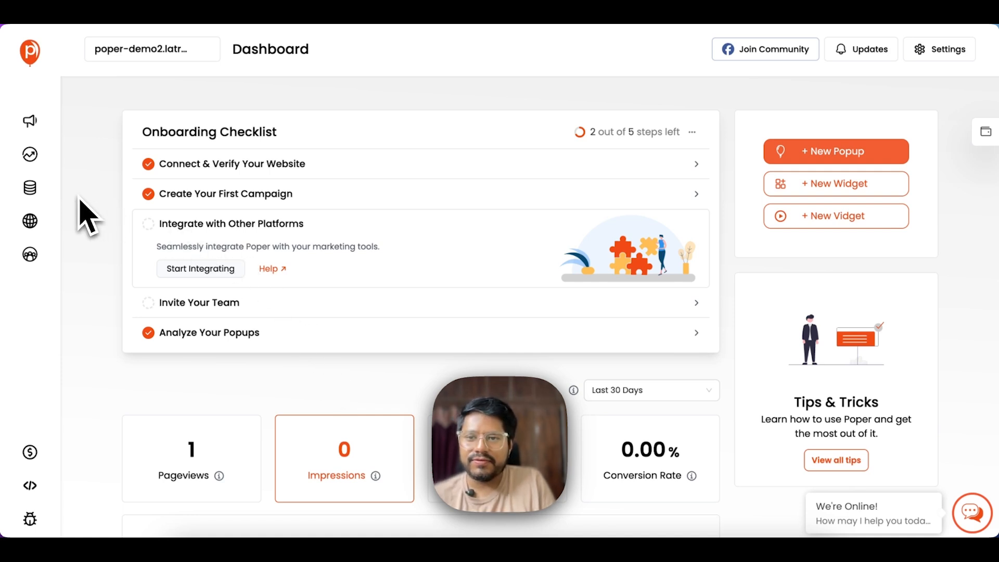
{"action": "left_click", "coordinate": [30, 189]}
{"action": "left_click", "coordinate": [30, 155]}
- Copy poper-demo2.latracal.com from the Websites page and paste it into a new browser tab
{"action": "left_click", "coordinate": [30, 220]}
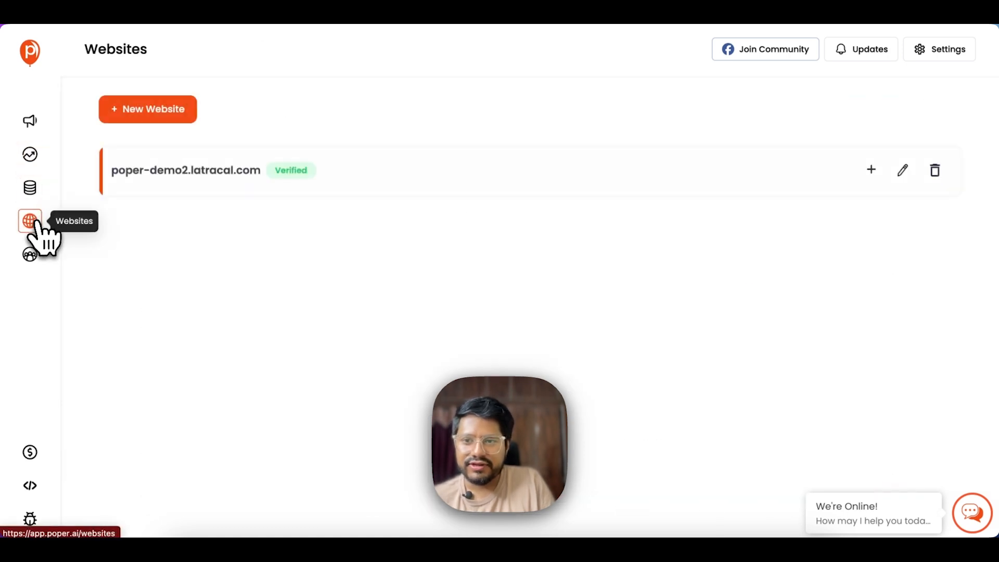
{"action": "left_click_drag", "start_coordinate": [264, 173], "coordinate": [119, 169]}
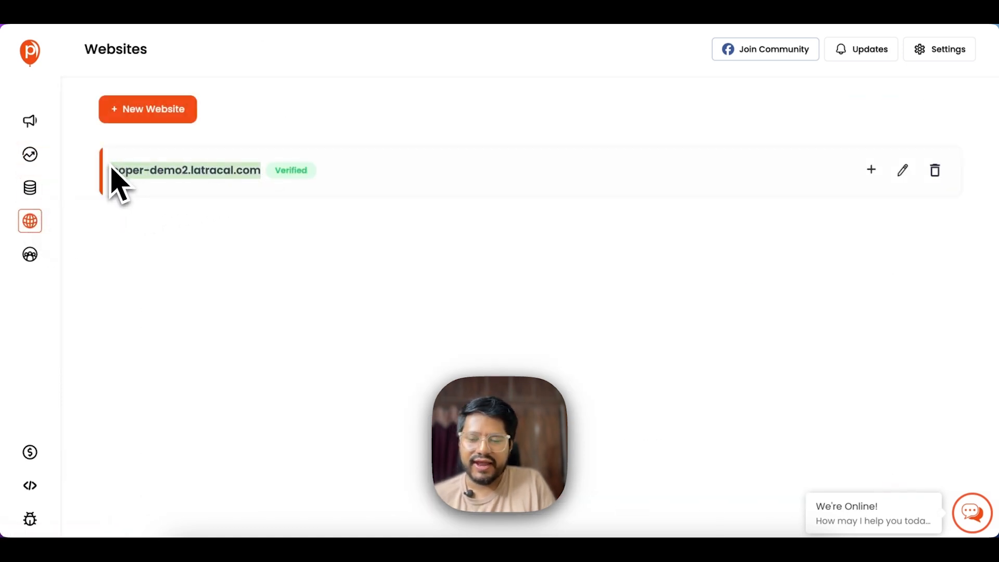
{"action": "key", "text": "cmd+c"}
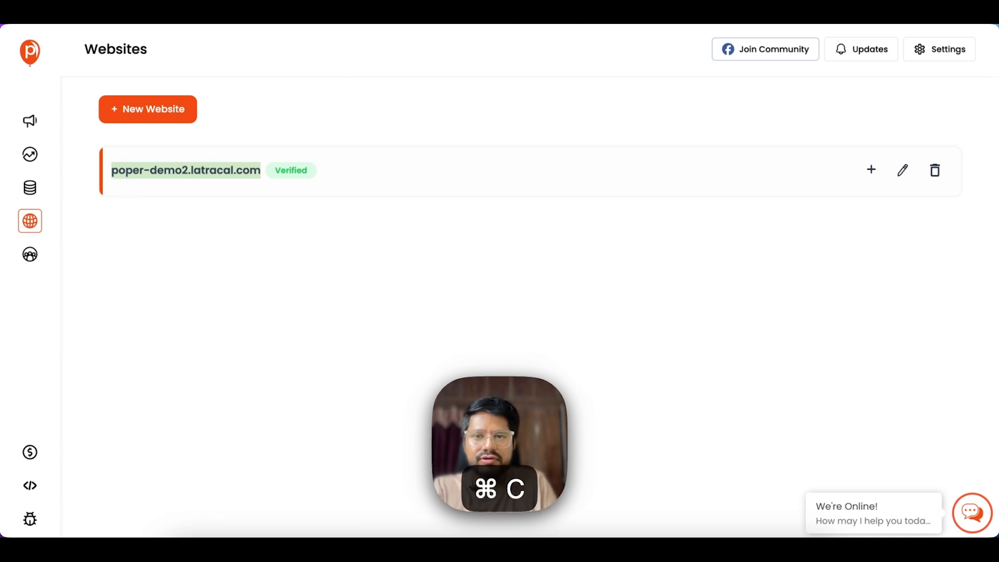
{"action": "key", "text": "cmd+t"}
{"action": "key", "text": "cmd+v"}
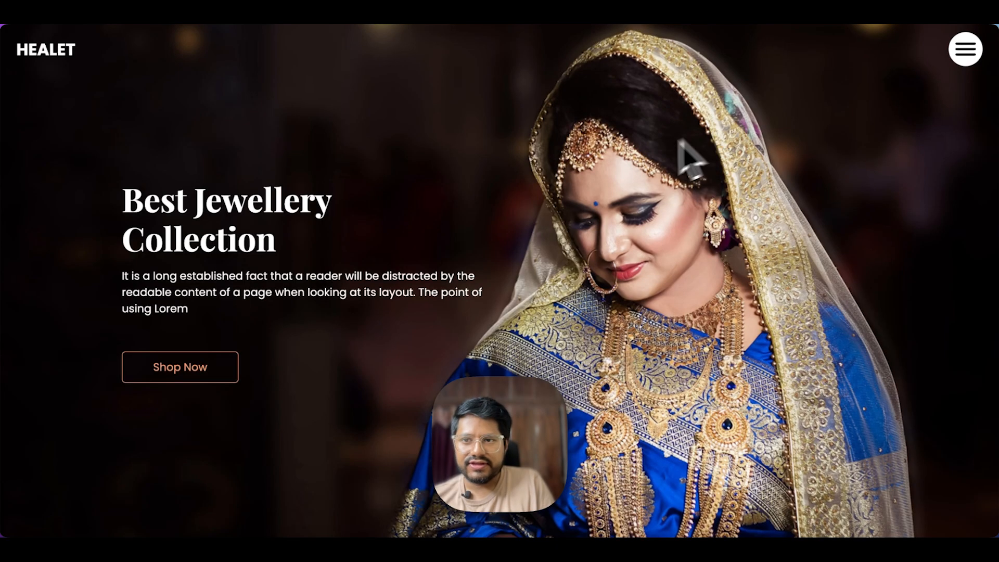
- Scroll the HEALET homepage until the Halloween Sale popup with its countdown timer appears
{"action": "scroll", "coordinate": [523, 198], "scroll_direction": "down", "scroll_amount": 3}
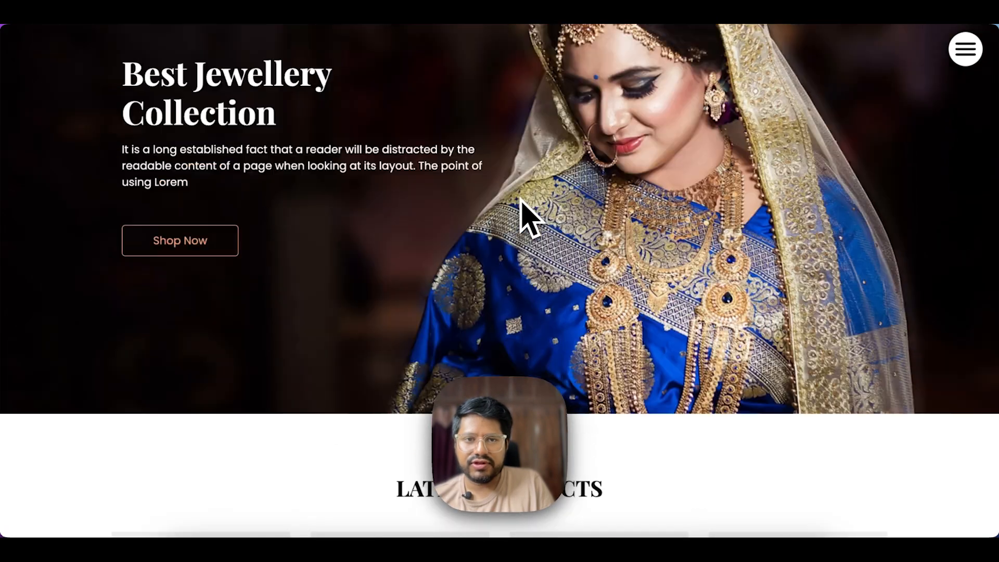
{"action": "scroll", "coordinate": [520, 203], "scroll_direction": "up", "scroll_amount": 3}
{"action": "scroll", "coordinate": [520, 201], "scroll_direction": "down", "scroll_amount": 2}
{"action": "scroll", "coordinate": [522, 199], "scroll_direction": "down", "scroll_amount": 3}
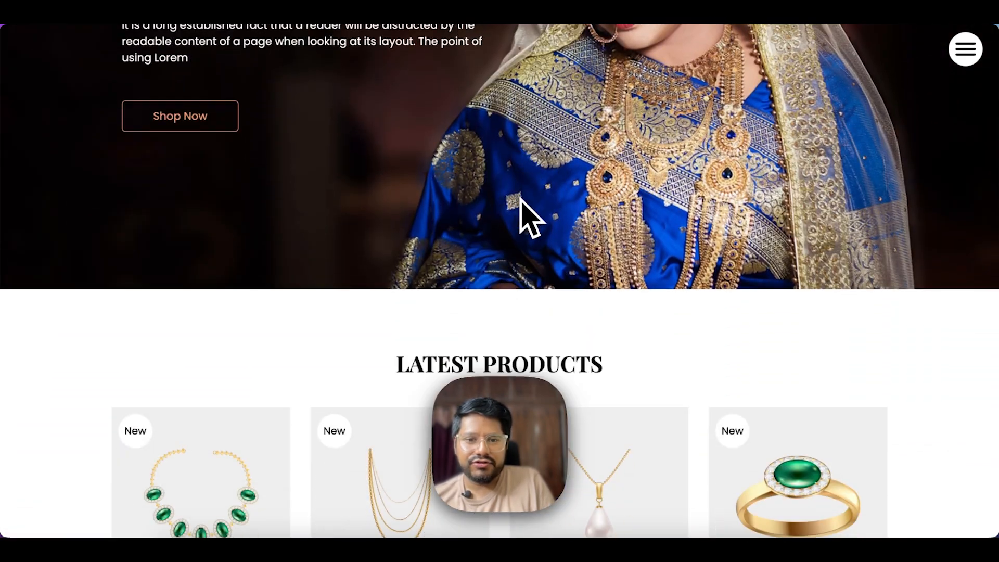
{"action": "scroll", "coordinate": [520, 197], "scroll_direction": "down", "scroll_amount": 15}
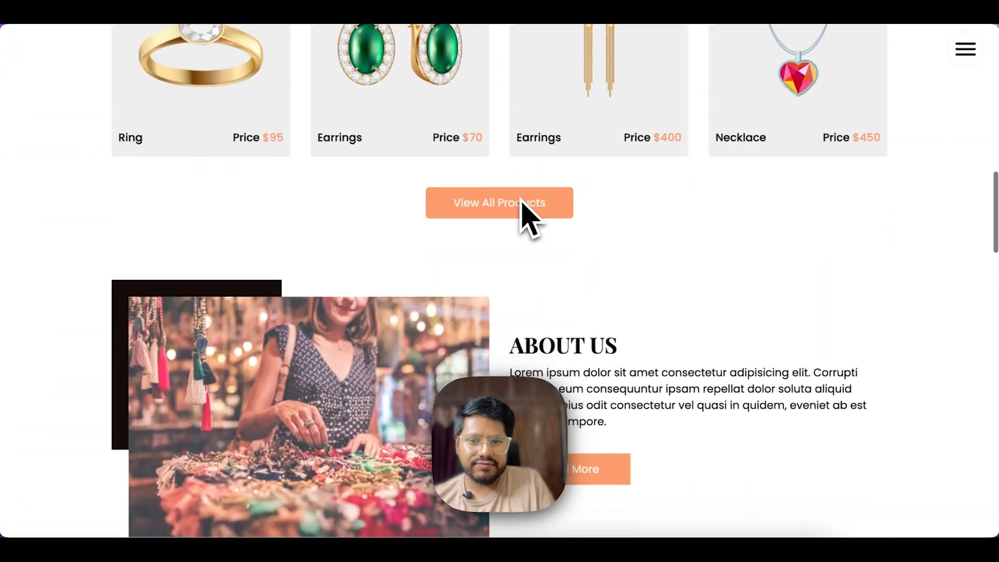
{"action": "scroll", "coordinate": [522, 206], "scroll_direction": "down", "scroll_amount": 15}
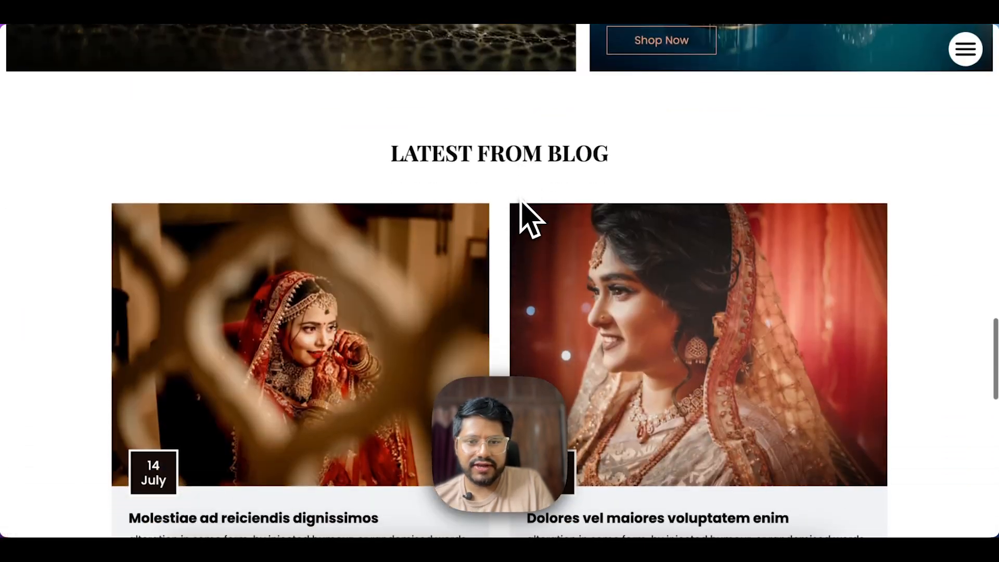
{"action": "scroll", "coordinate": [521, 205], "scroll_direction": "down", "scroll_amount": 3}
{"action": "scroll", "coordinate": [925, 171], "scroll_direction": "up", "scroll_amount": 10}
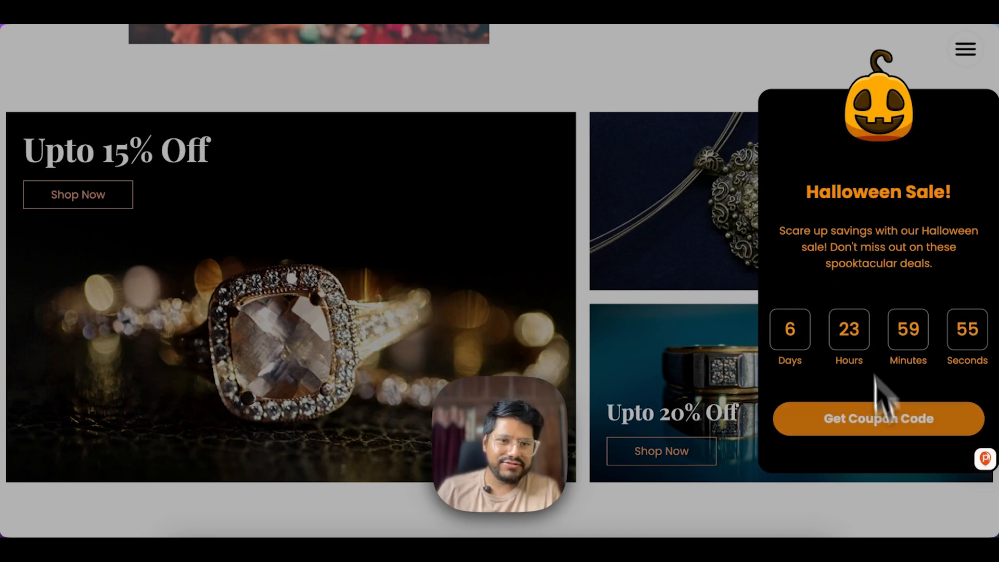
{"action": "scroll", "coordinate": [640, 330], "scroll_direction": "up", "scroll_amount": 15}
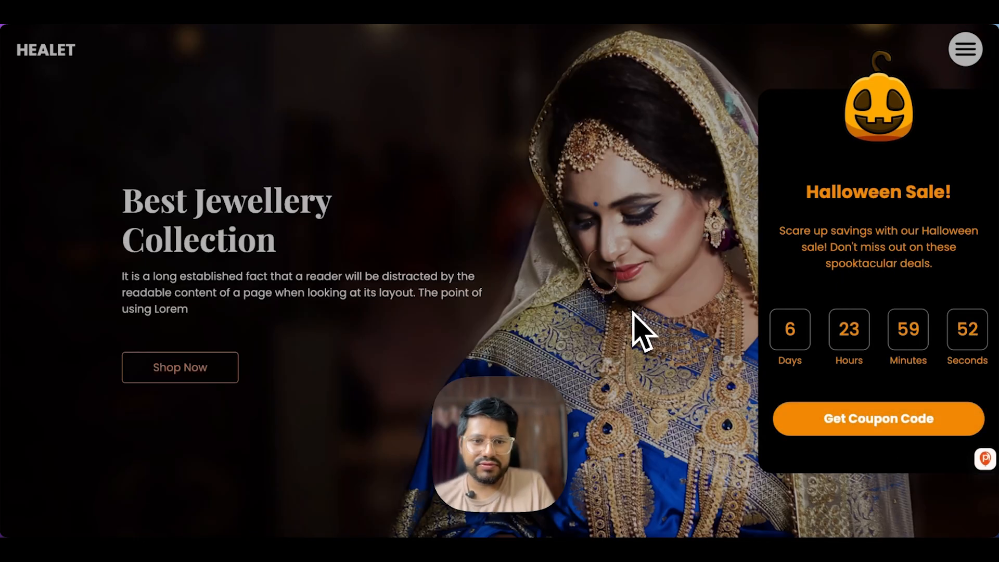
{"action": "scroll", "coordinate": [607, 279], "scroll_direction": "down", "scroll_amount": 20}
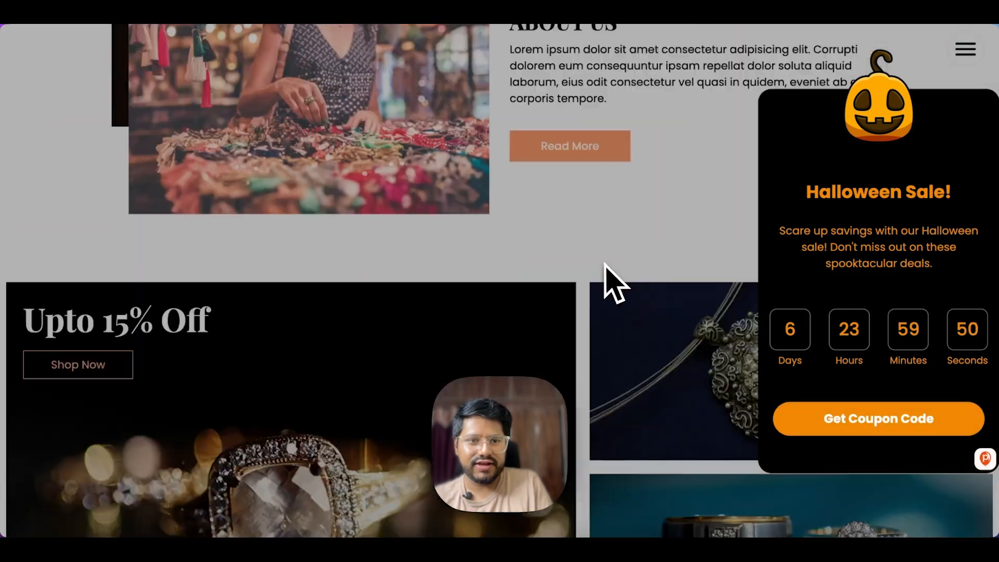
{"action": "scroll", "coordinate": [535, 257], "scroll_direction": "down", "scroll_amount": 5}
{"action": "scroll", "coordinate": [536, 256], "scroll_direction": "up", "scroll_amount": 15}
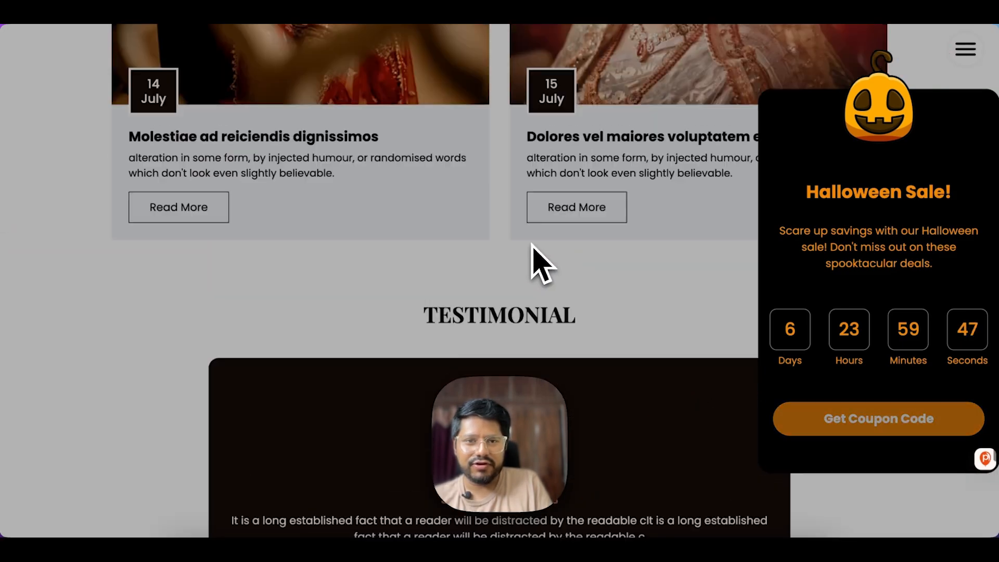
{"action": "scroll", "coordinate": [528, 260], "scroll_direction": "up", "scroll_amount": 5}
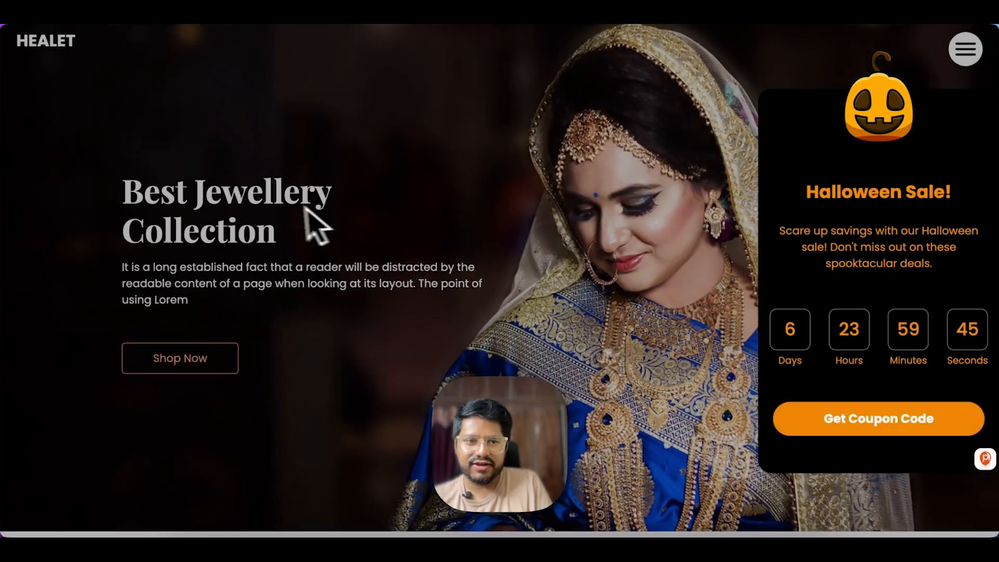
{"action": "scroll", "coordinate": [312, 224], "scroll_direction": "down", "scroll_amount": 10}
{"action": "scroll", "coordinate": [577, 224], "scroll_direction": "down", "scroll_amount": 10}
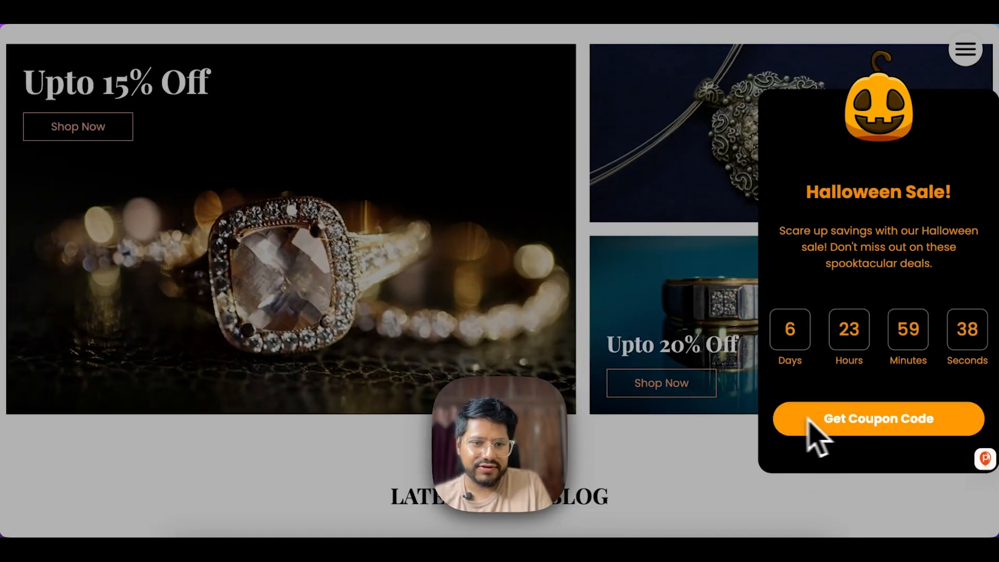
{"action": "scroll", "coordinate": [660, 406], "scroll_direction": "down", "scroll_amount": 7}
- Reveal and copy the 20OFF coupon, close the thank-you popup, and go back to Poper's Dashboard
{"action": "left_click", "coordinate": [873, 433]}
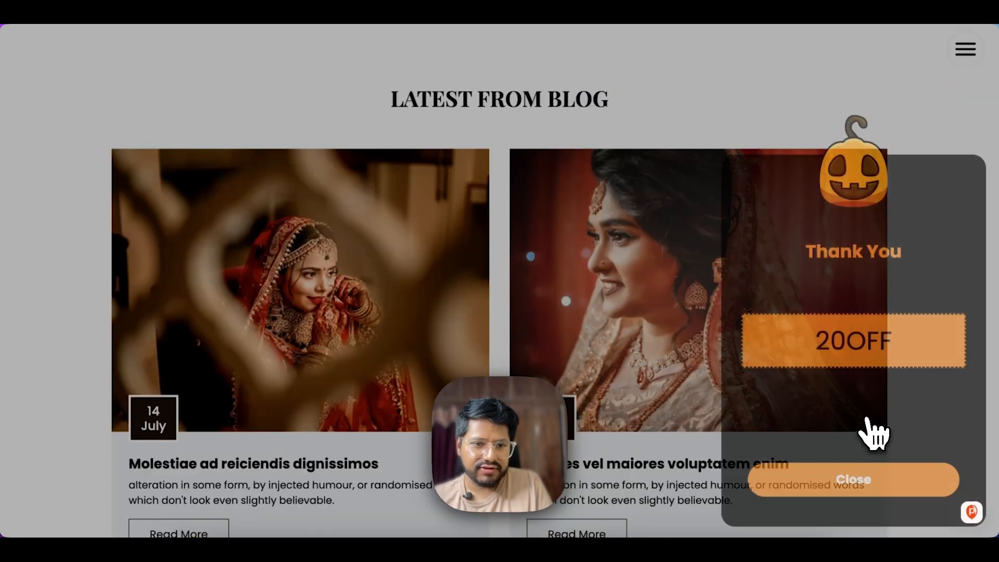
{"action": "left_click", "coordinate": [835, 349]}
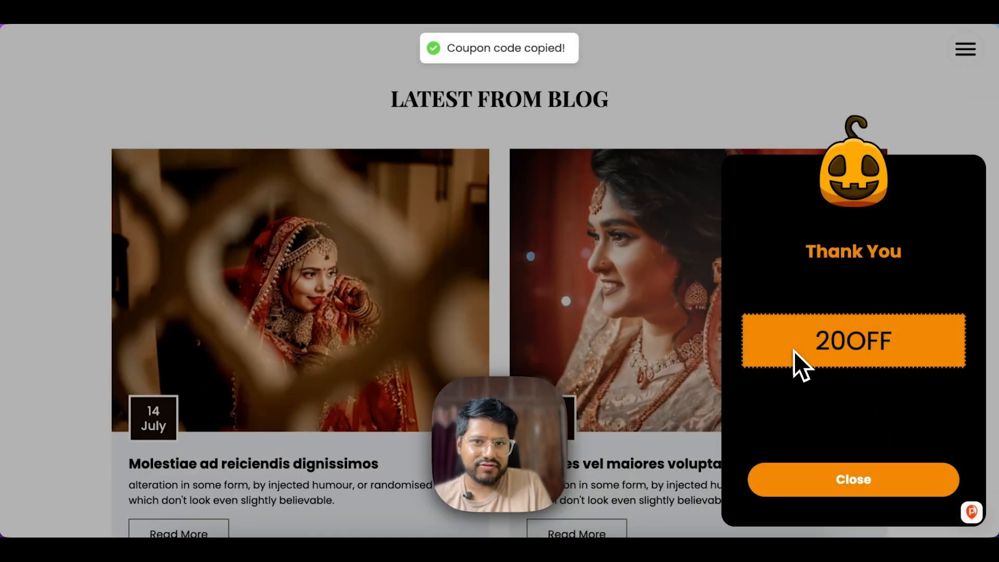
{"action": "left_click", "coordinate": [808, 350]}
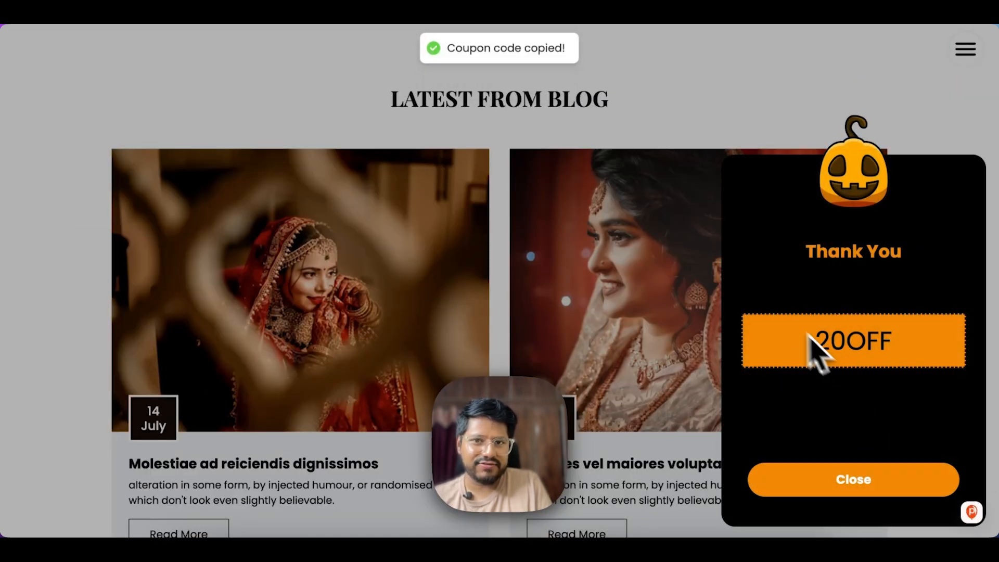
{"action": "left_click", "coordinate": [819, 327]}
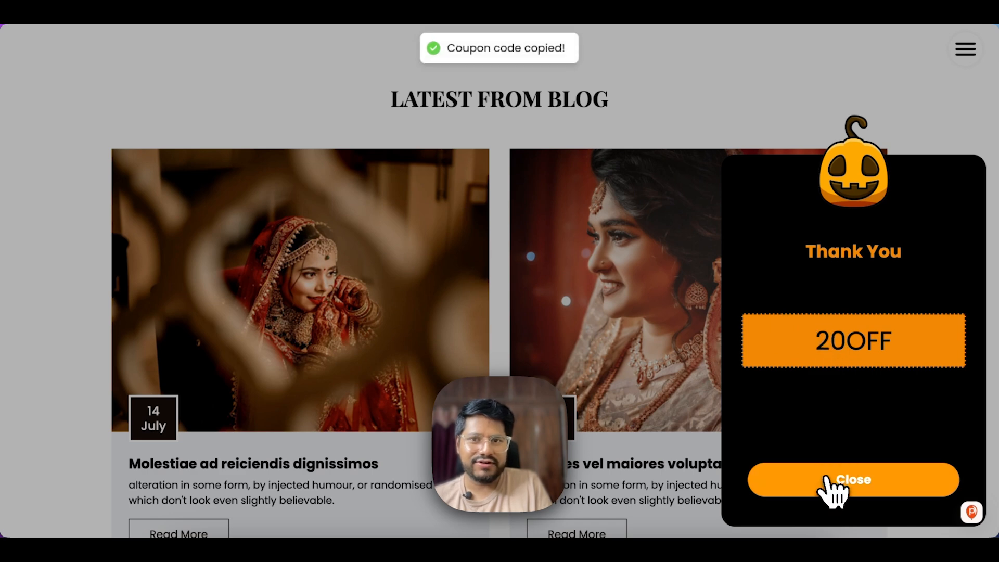
{"action": "left_click", "coordinate": [822, 476]}
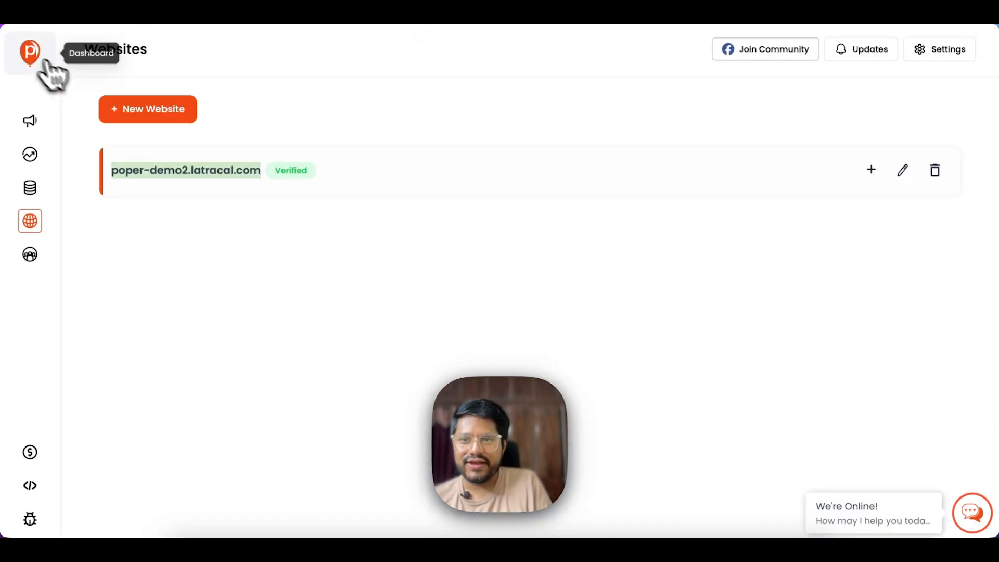
{"action": "left_click", "coordinate": [37, 60]}
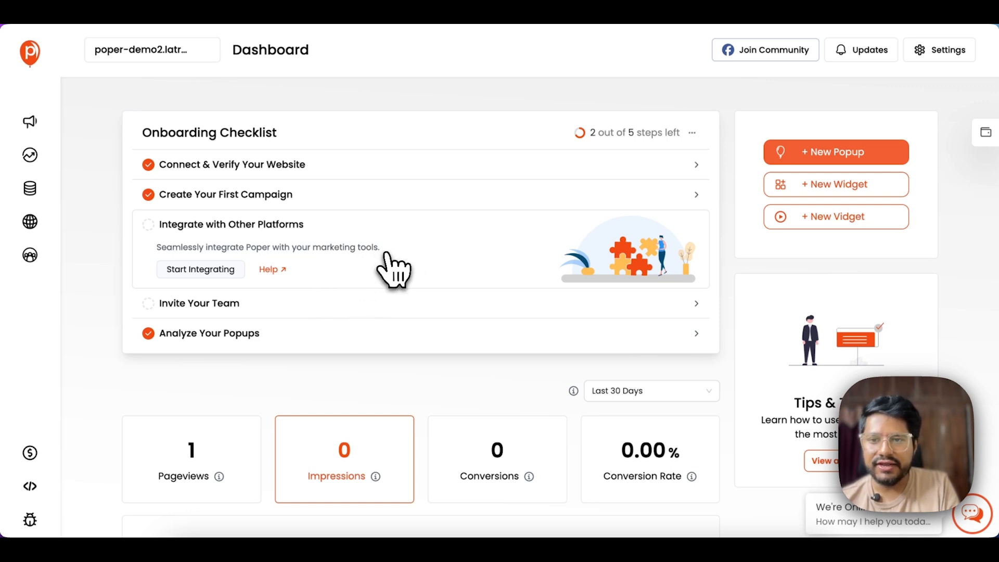
- Expand the Invite Your Team checklist step and open the team access page
{"action": "left_click", "coordinate": [271, 303]}
{"action": "left_click", "coordinate": [326, 230]}
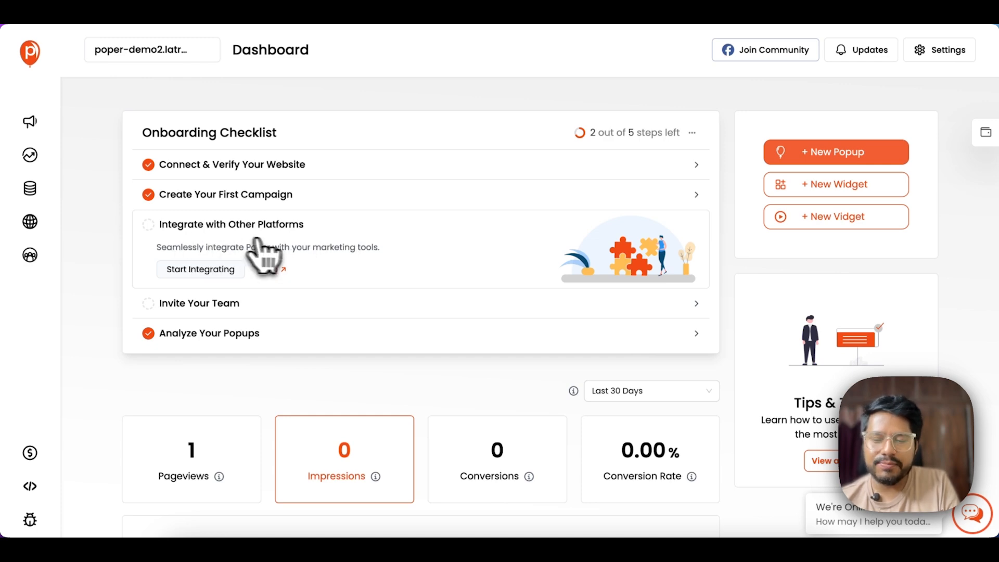
{"action": "left_click", "coordinate": [290, 303]}
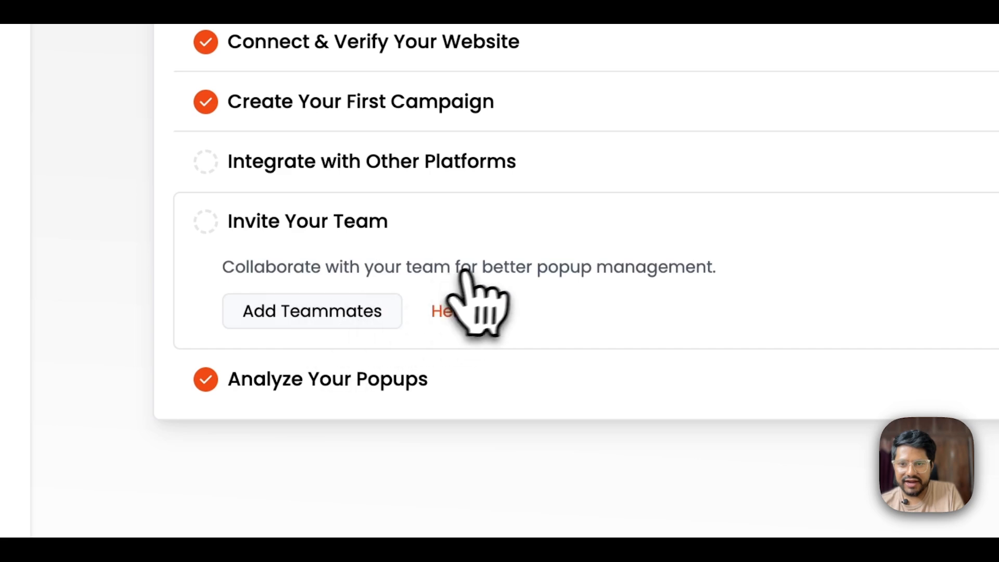
{"action": "left_click", "coordinate": [289, 320]}
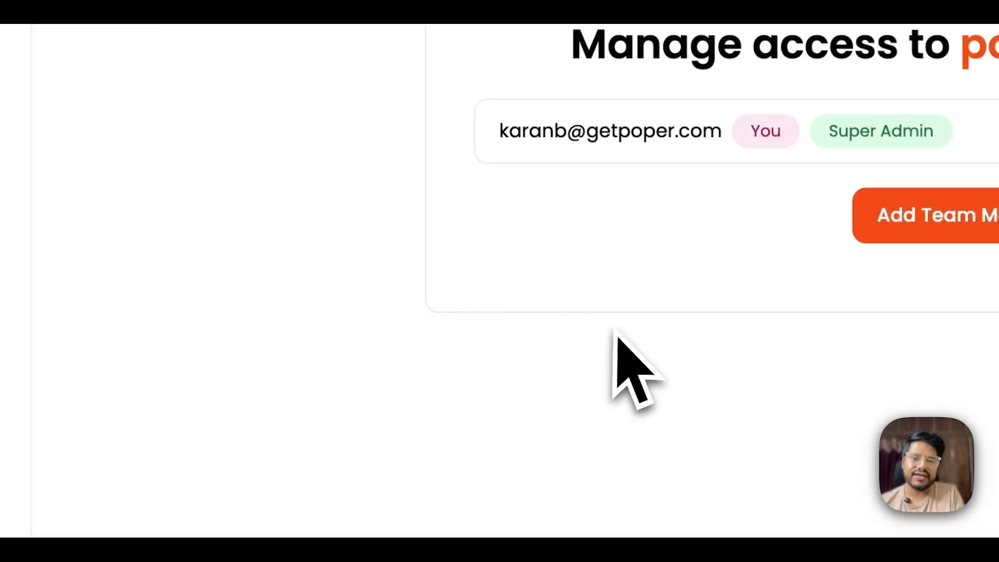
- Invite a new member by e-mail, excluding popup creation, lead deletion and team management permissions
{"action": "left_click", "coordinate": [934, 230]}
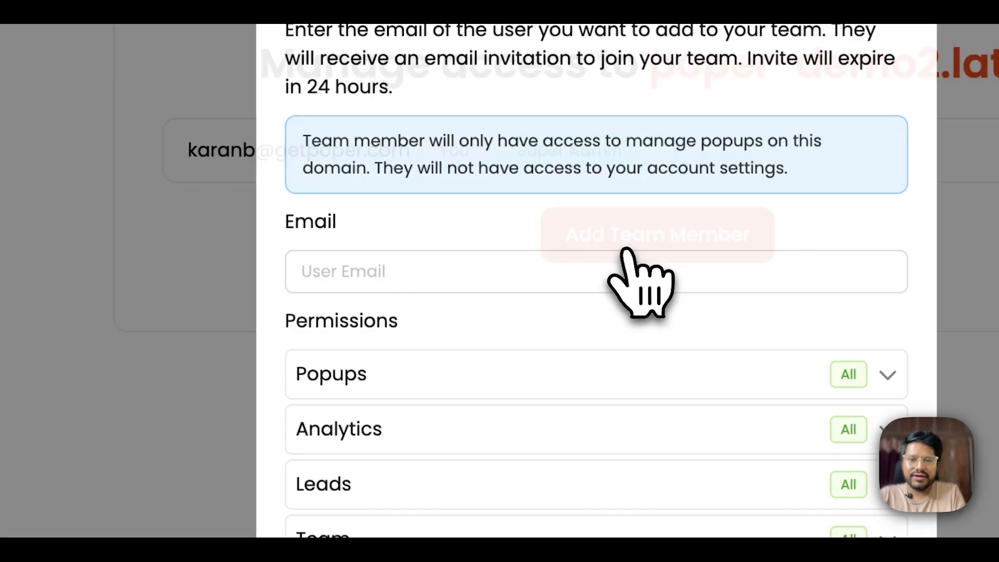
{"action": "left_click", "coordinate": [375, 265]}
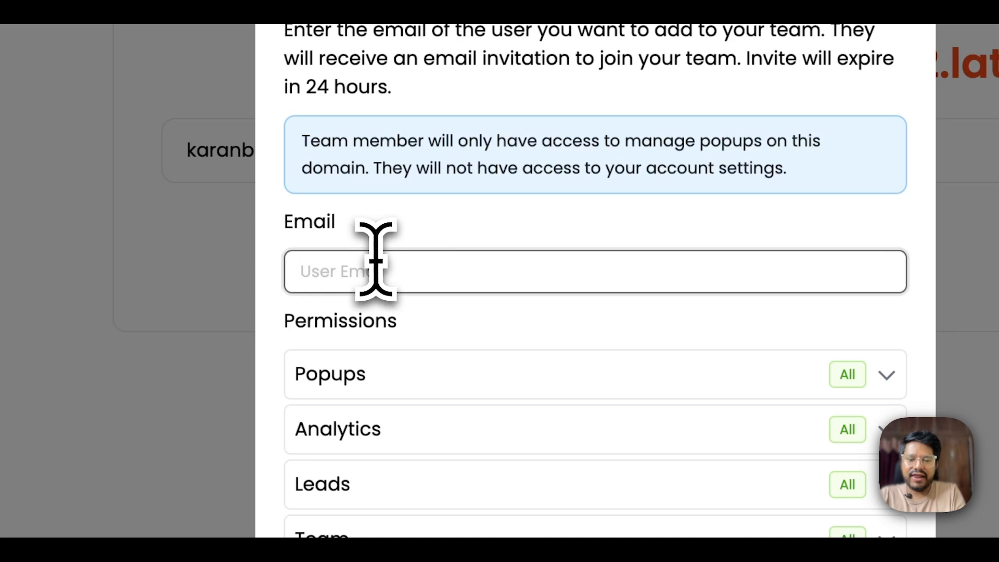
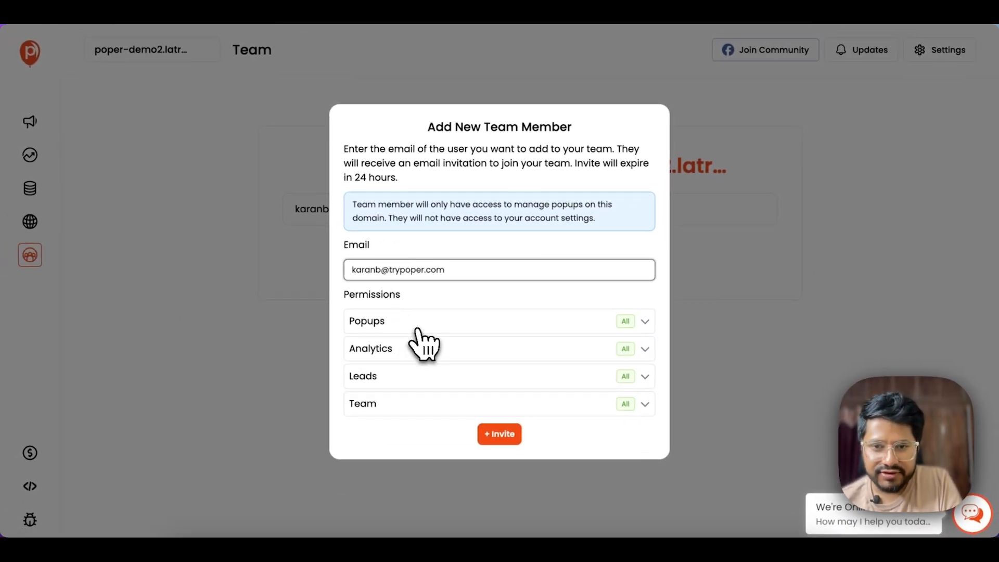
{"action": "left_click", "coordinate": [417, 329]}
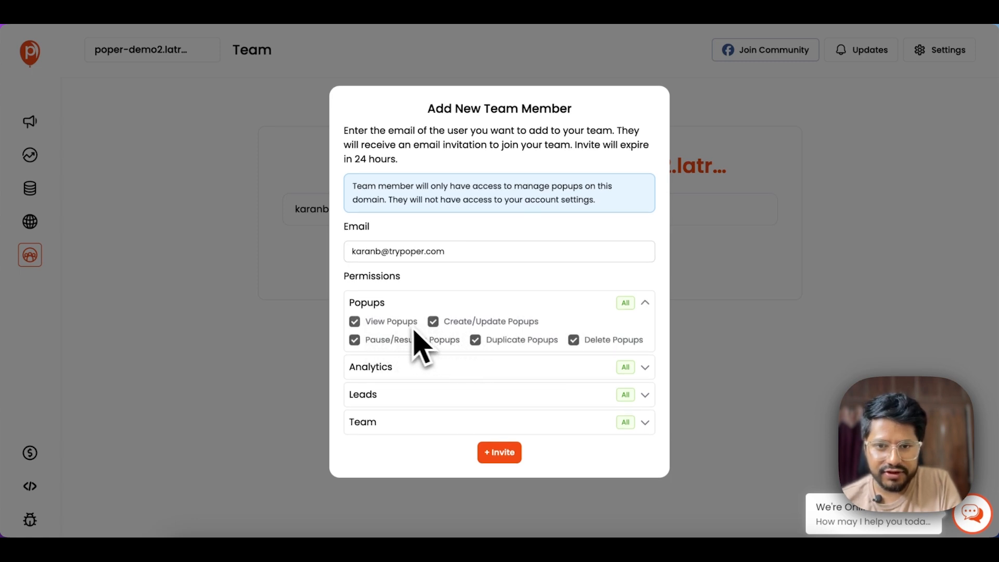
{"action": "left_click", "coordinate": [436, 327]}
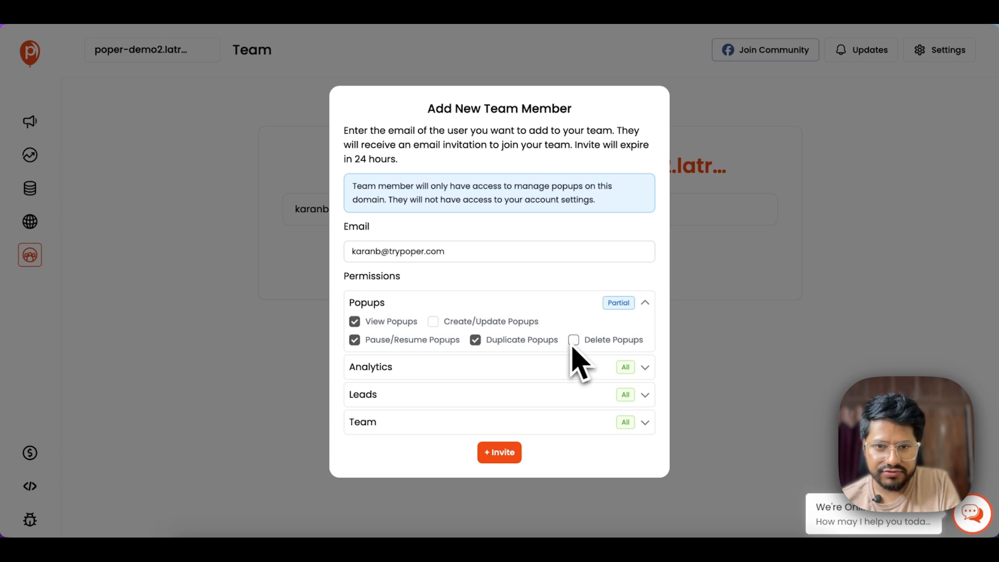
{"action": "left_click", "coordinate": [493, 370]}
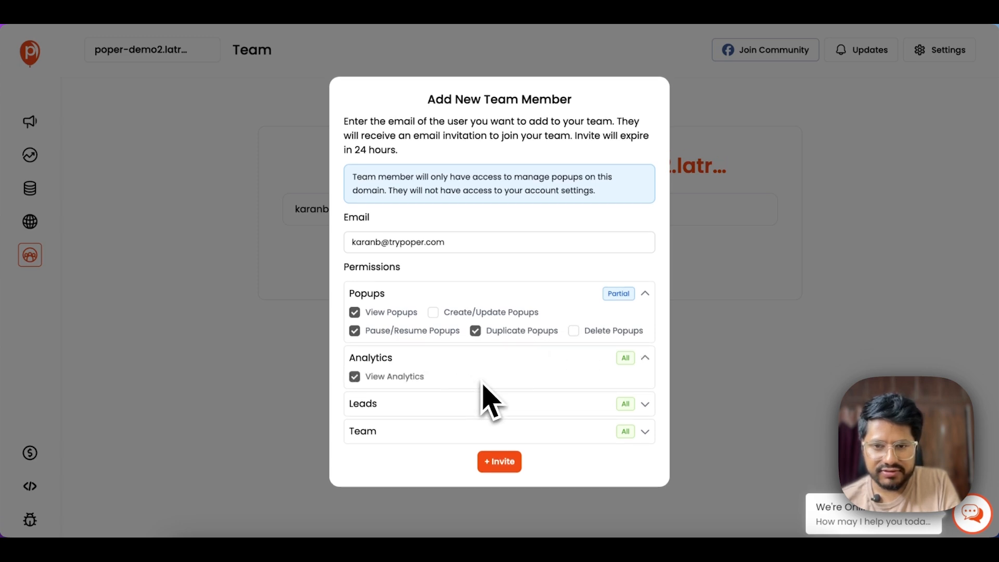
{"action": "left_click", "coordinate": [426, 405]}
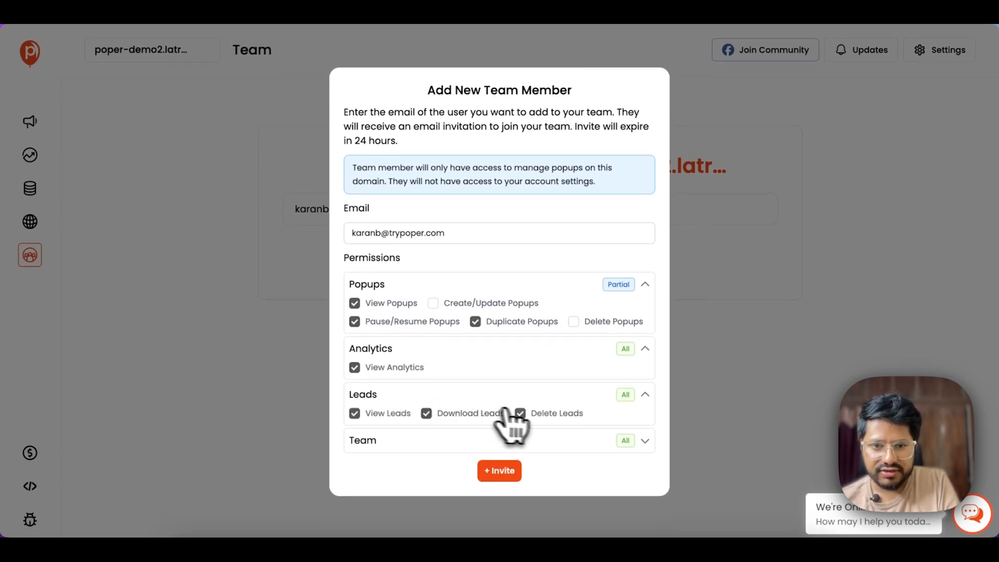
{"action": "left_click", "coordinate": [465, 440]}
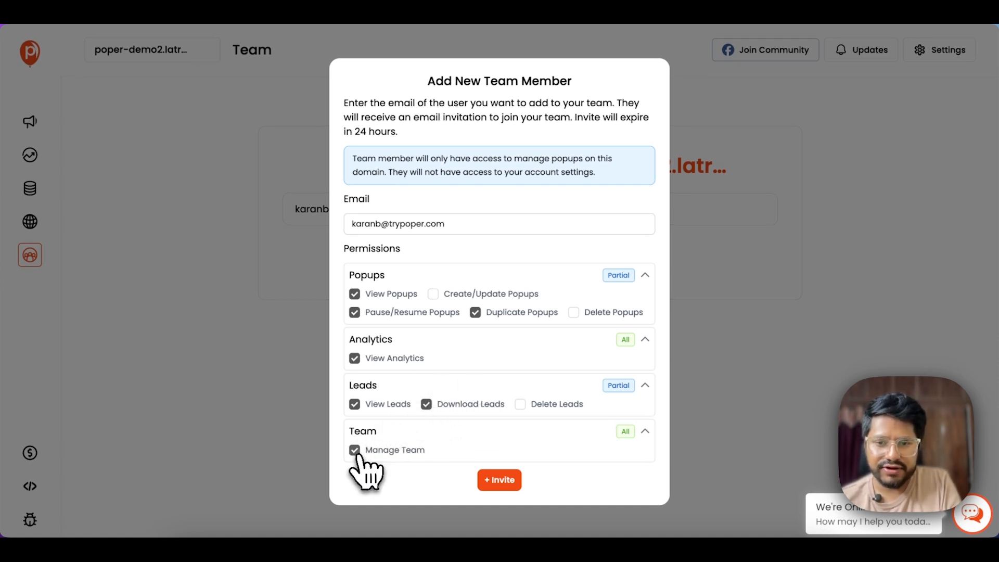
{"action": "left_click", "coordinate": [499, 481]}
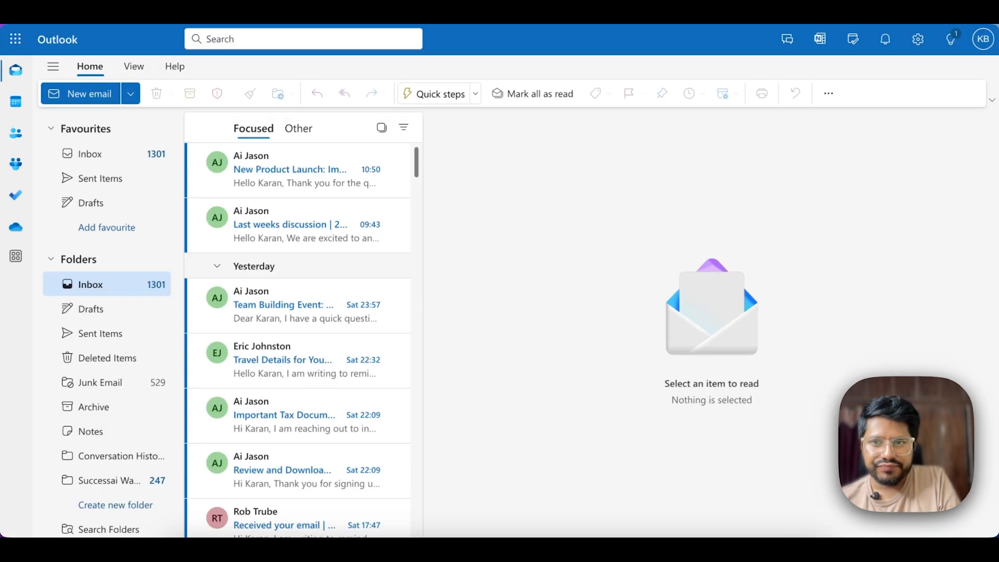
- Open Poper's 'Invitation to collaborate' email, copy the Accept link, and load it in the browser
{"action": "left_click", "coordinate": [91, 285]}
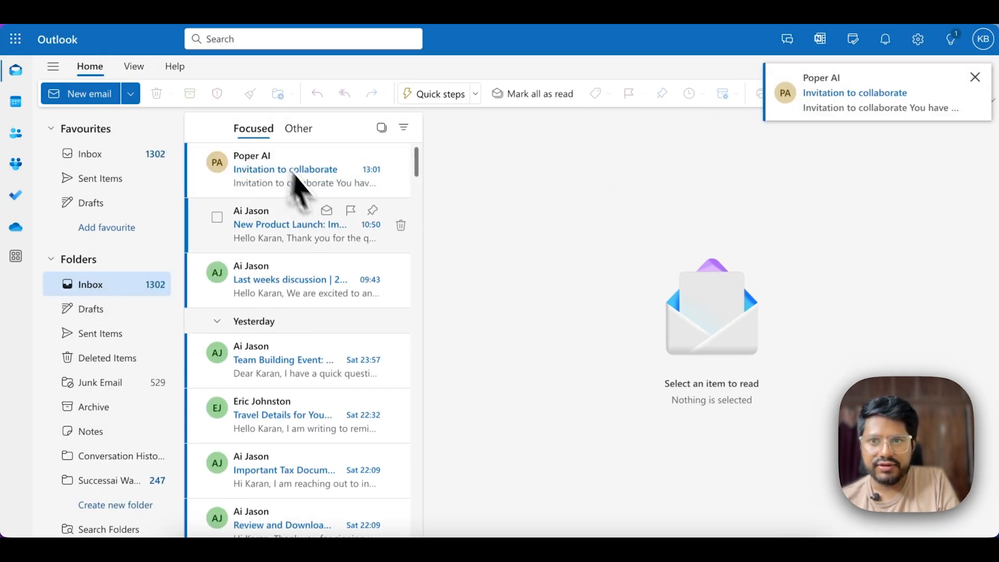
{"action": "left_click", "coordinate": [278, 162]}
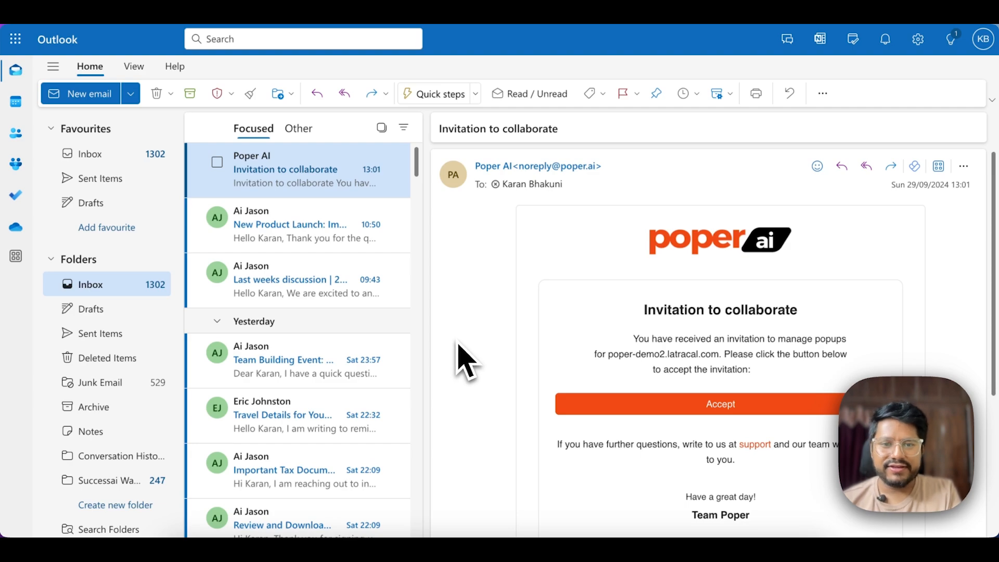
{"action": "scroll", "coordinate": [540, 351], "scroll_direction": "down", "scroll_amount": 3}
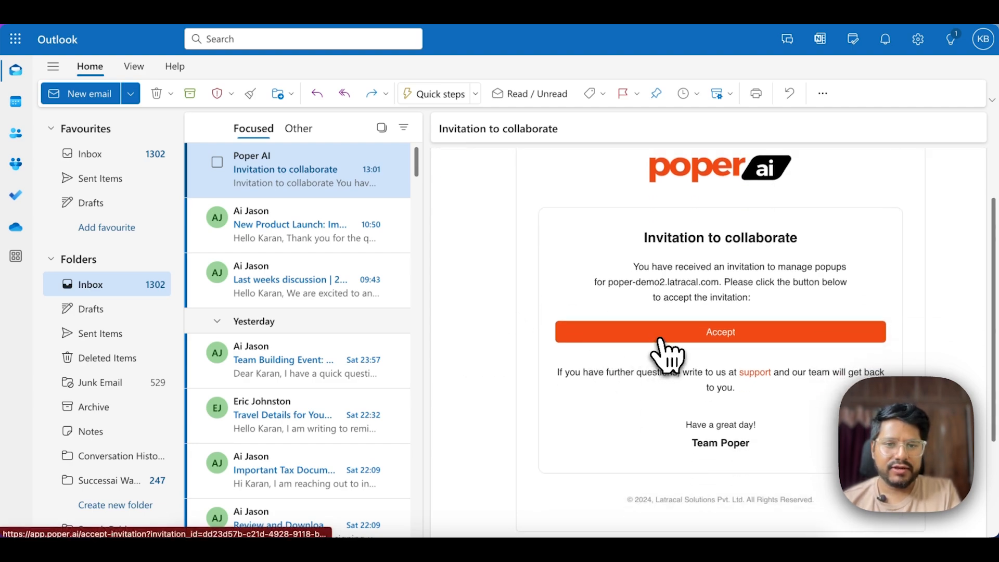
{"action": "right_click", "coordinate": [662, 335]}
{"action": "left_click", "coordinate": [701, 427]}
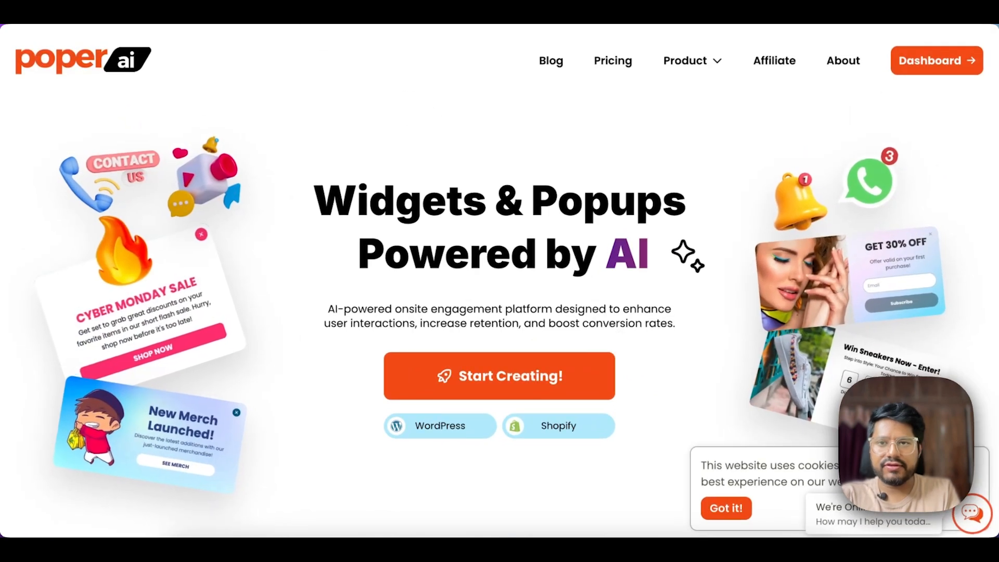
{"action": "key", "text": "super+v"}
{"action": "key", "text": "Return"}
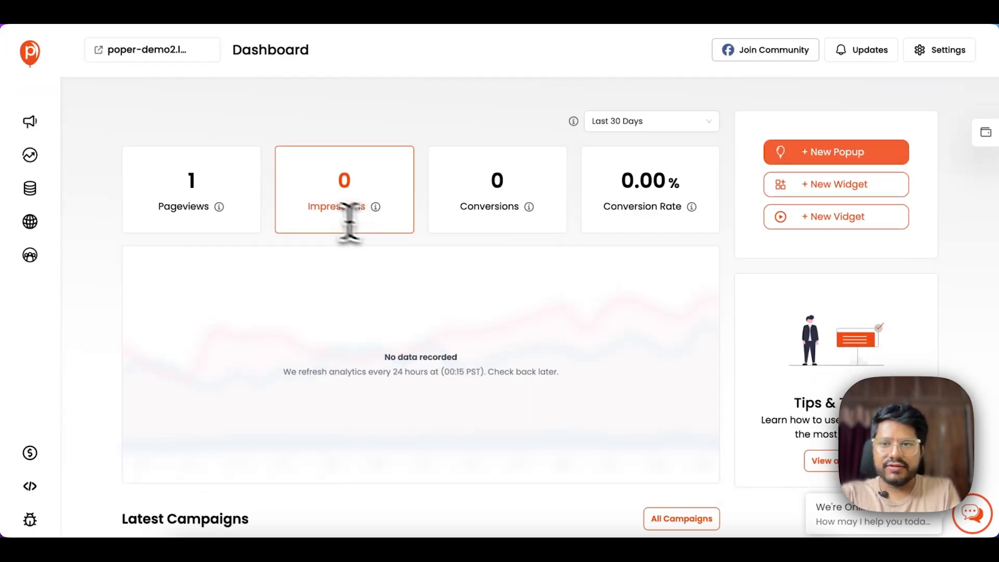
- Check the Campaigns, Websites and Team pages, switch windows, and return to the Dashboard
{"action": "left_click", "coordinate": [30, 122]}
{"action": "left_click", "coordinate": [31, 53]}
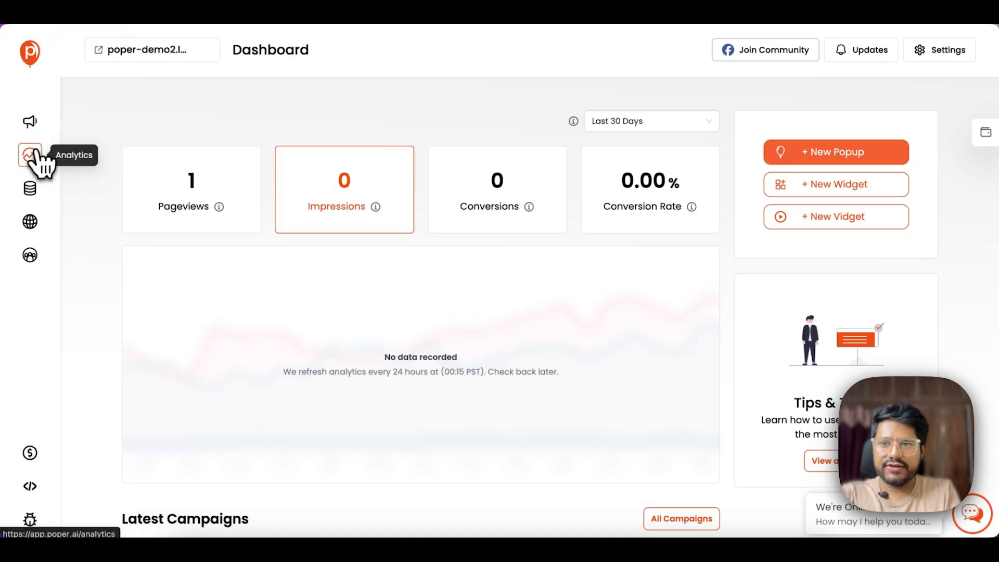
{"action": "left_click", "coordinate": [30, 221]}
{"action": "left_click", "coordinate": [29, 255]}
{"action": "left_click", "coordinate": [30, 53]}
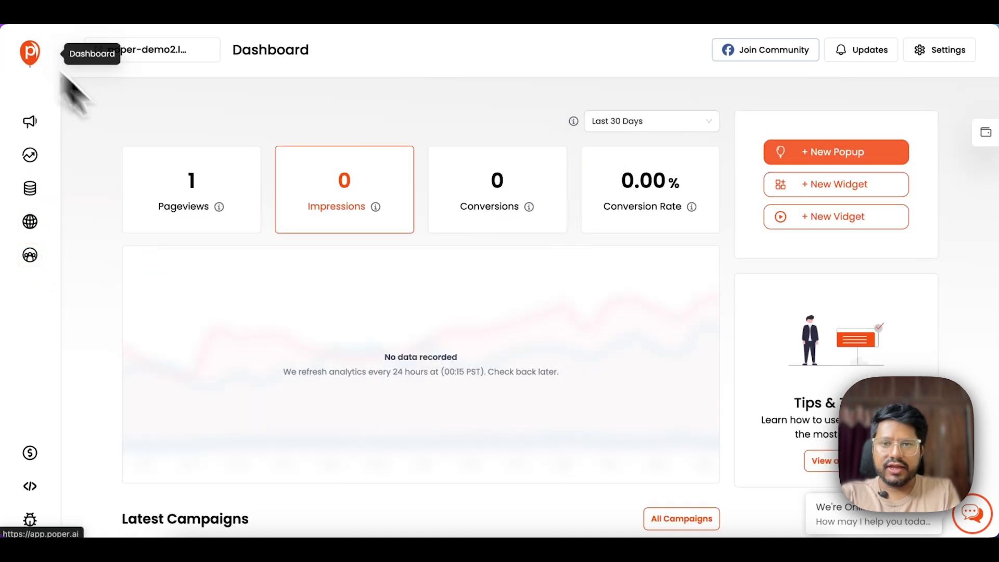
{"action": "key", "text": "ctrl+Up"}
{"action": "left_click", "coordinate": [306, 296]}
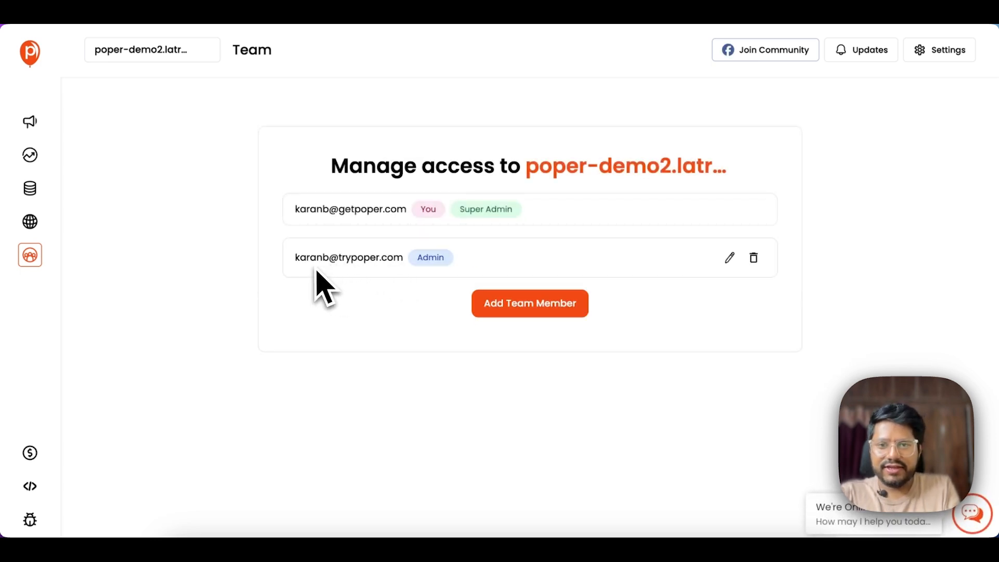
{"action": "left_click", "coordinate": [30, 56]}
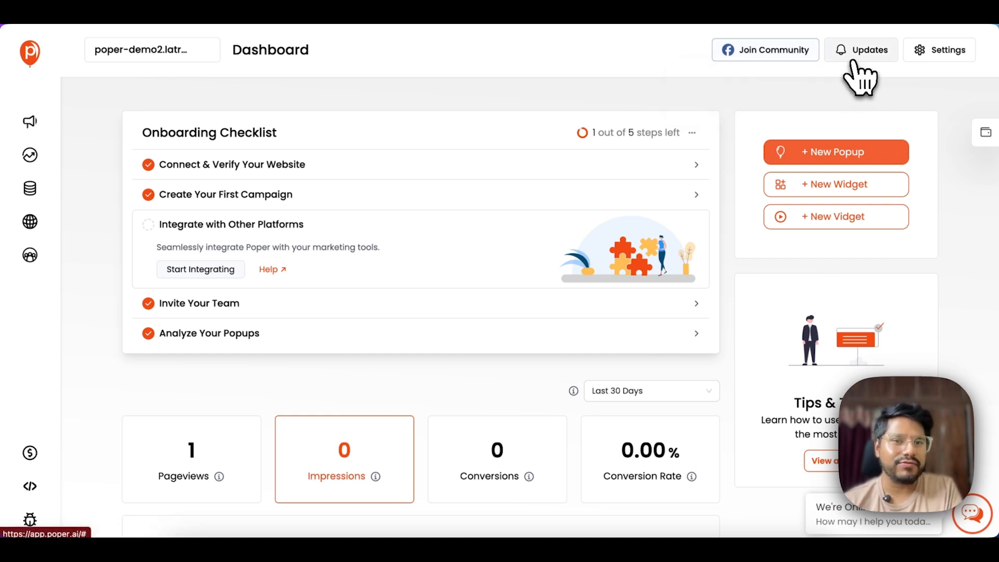
{"action": "left_click", "coordinate": [859, 78]}
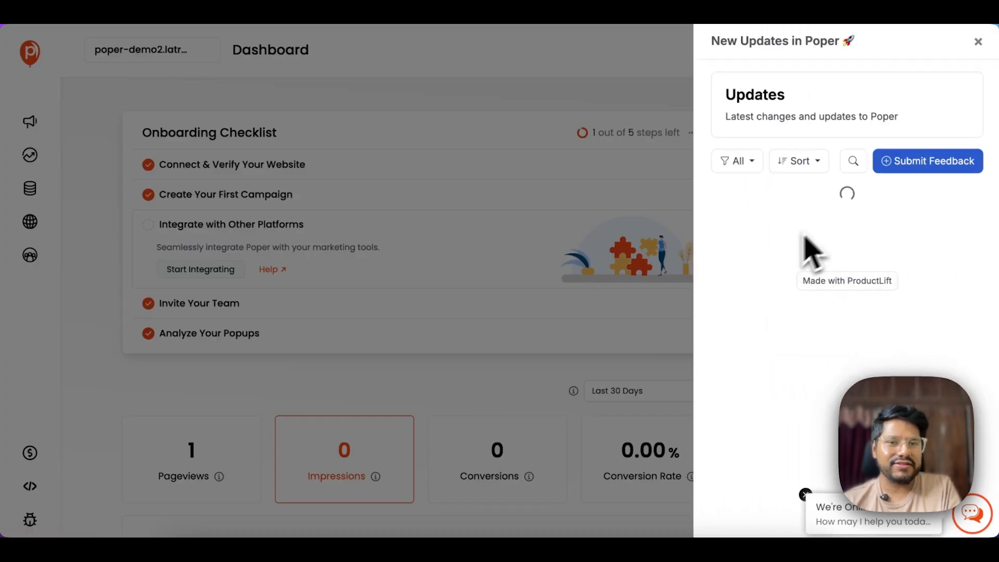
{"action": "left_click", "coordinate": [669, 150]}
- Check the profile and usage limits, then show Basic, Growth and Scale plans at 7$, 20$ and 40$ per month
{"action": "mouse_move", "coordinate": [939, 56]}
{"action": "left_click", "coordinate": [890, 92]}
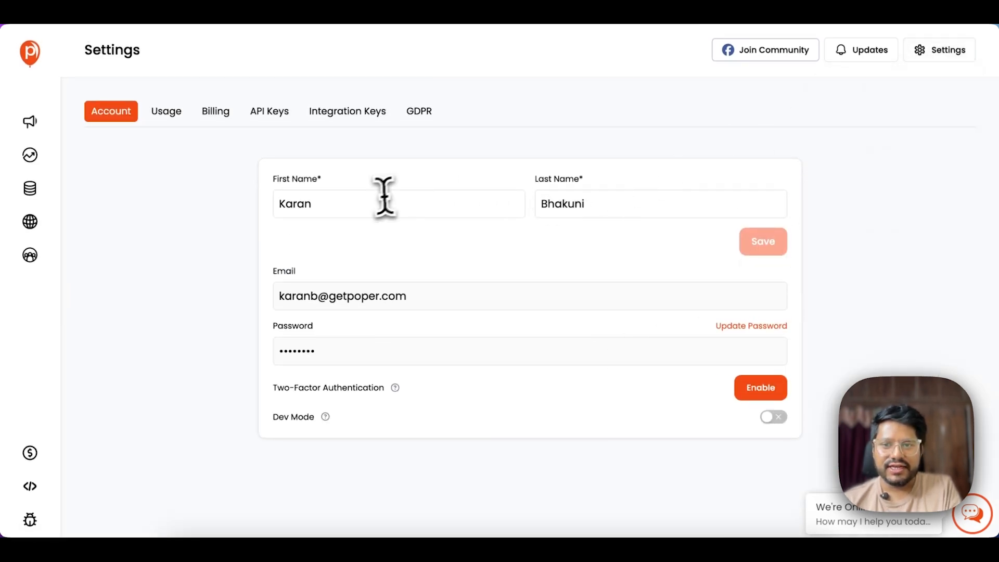
{"action": "mouse_move", "coordinate": [962, 52]}
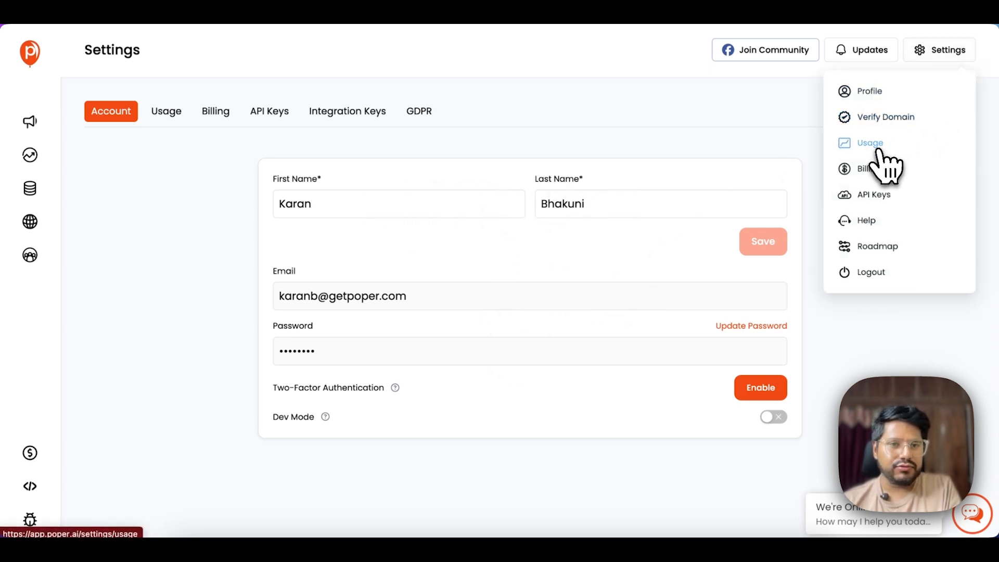
{"action": "left_click", "coordinate": [878, 150]}
{"action": "scroll", "coordinate": [695, 229], "scroll_direction": "down", "scroll_amount": 1}
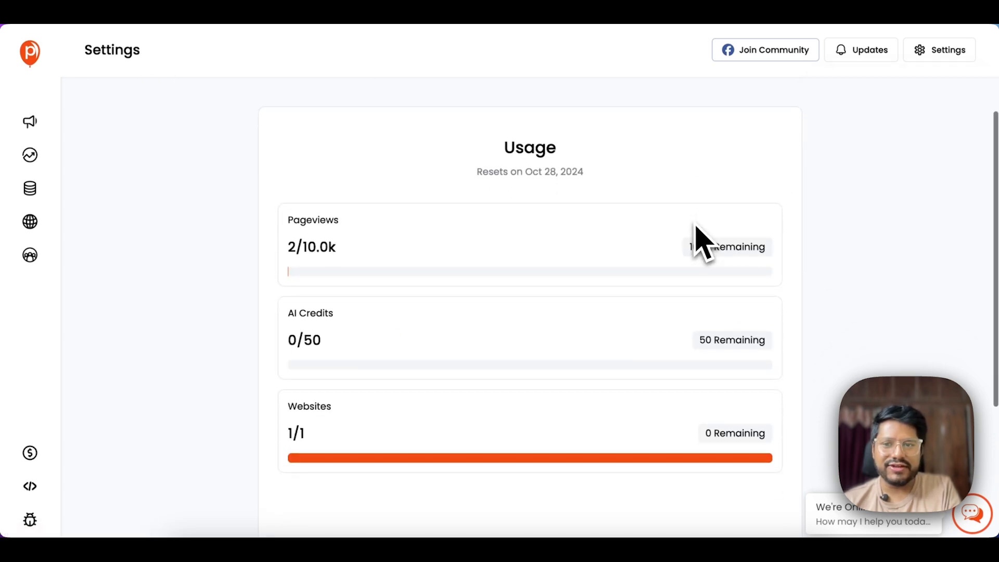
{"action": "scroll", "coordinate": [416, 247], "scroll_direction": "up", "scroll_amount": 1}
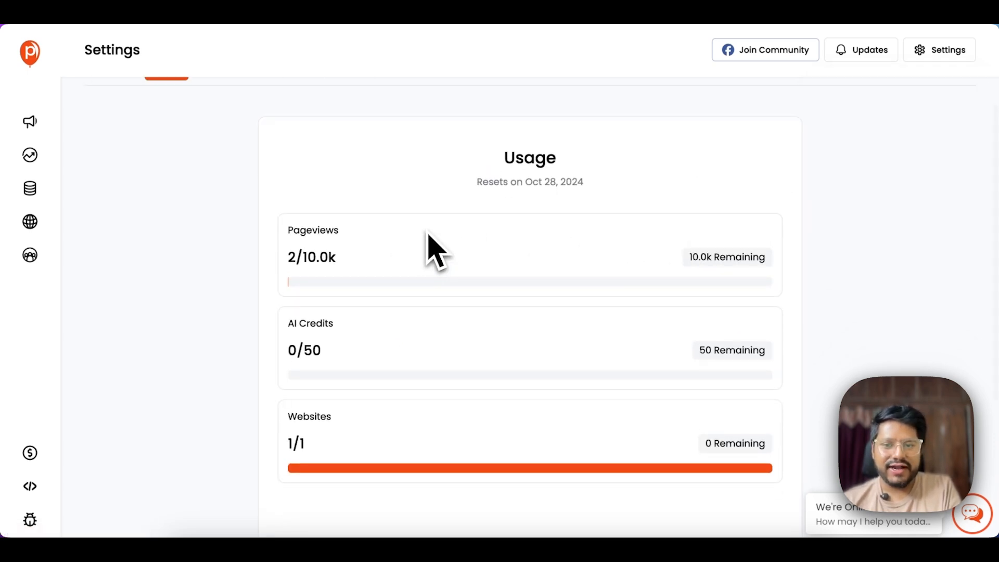
{"action": "scroll", "coordinate": [421, 234], "scroll_direction": "up", "scroll_amount": 1}
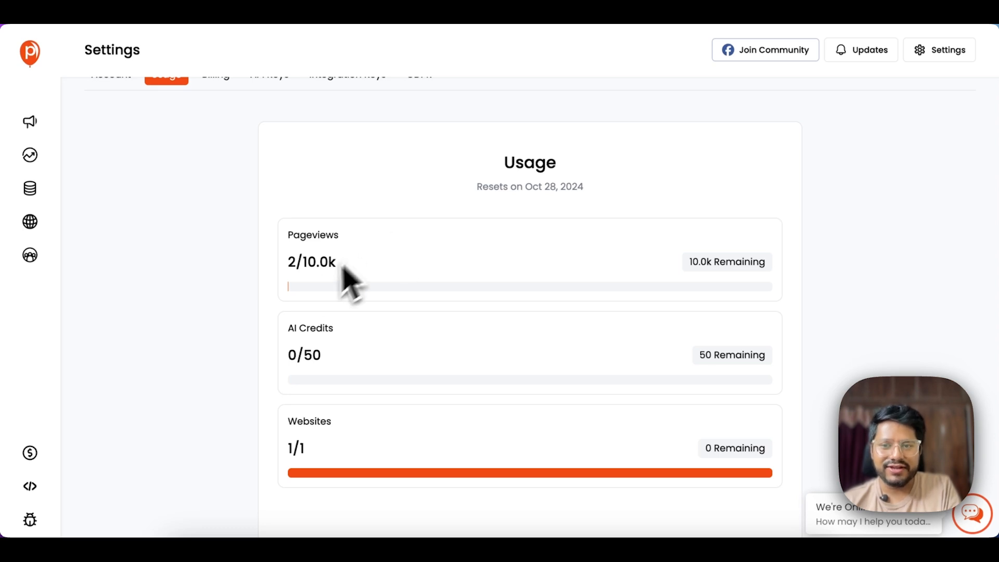
{"action": "scroll", "coordinate": [350, 272], "scroll_direction": "down", "scroll_amount": 1}
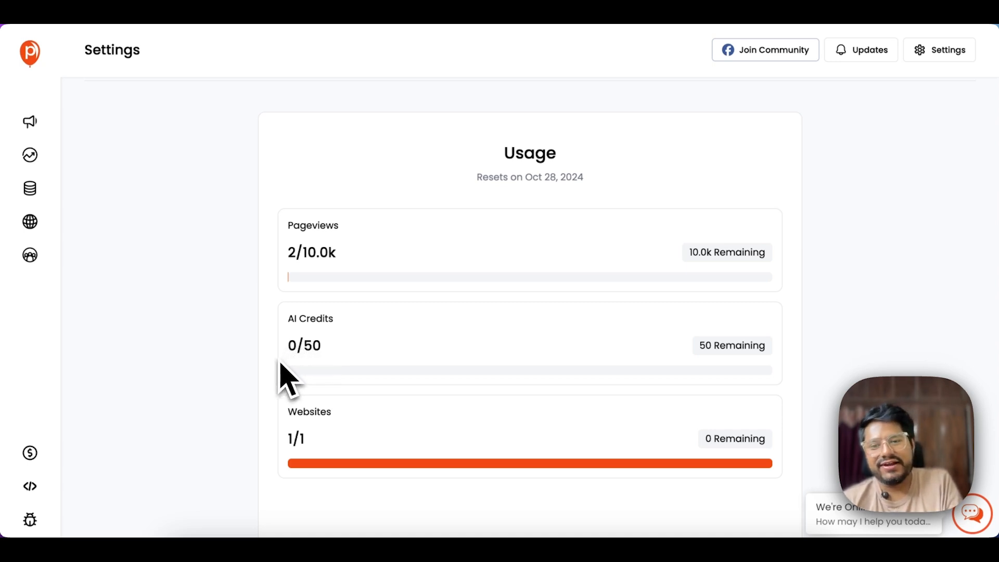
{"action": "scroll", "coordinate": [307, 416], "scroll_direction": "up", "scroll_amount": 2}
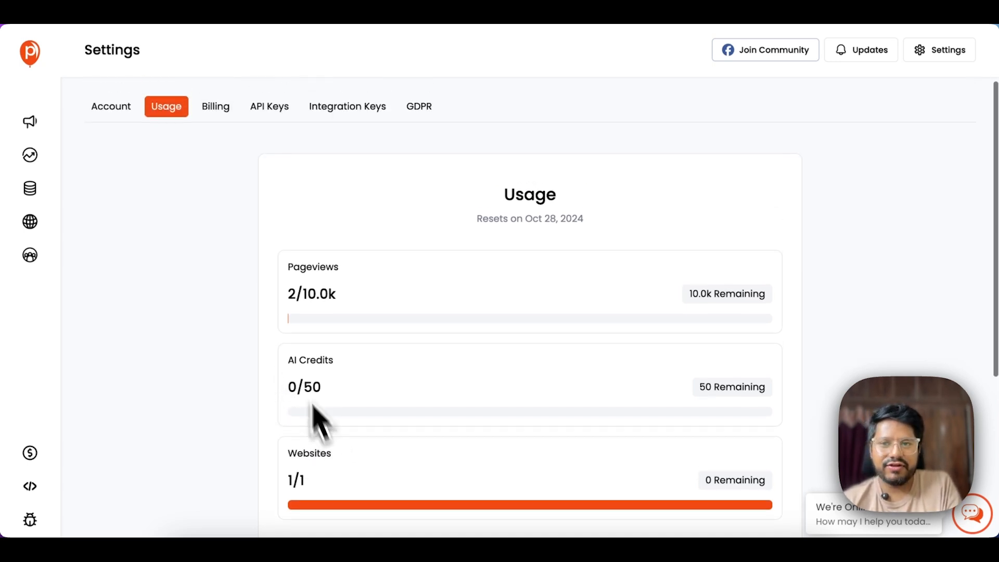
{"action": "left_click", "coordinate": [931, 52]}
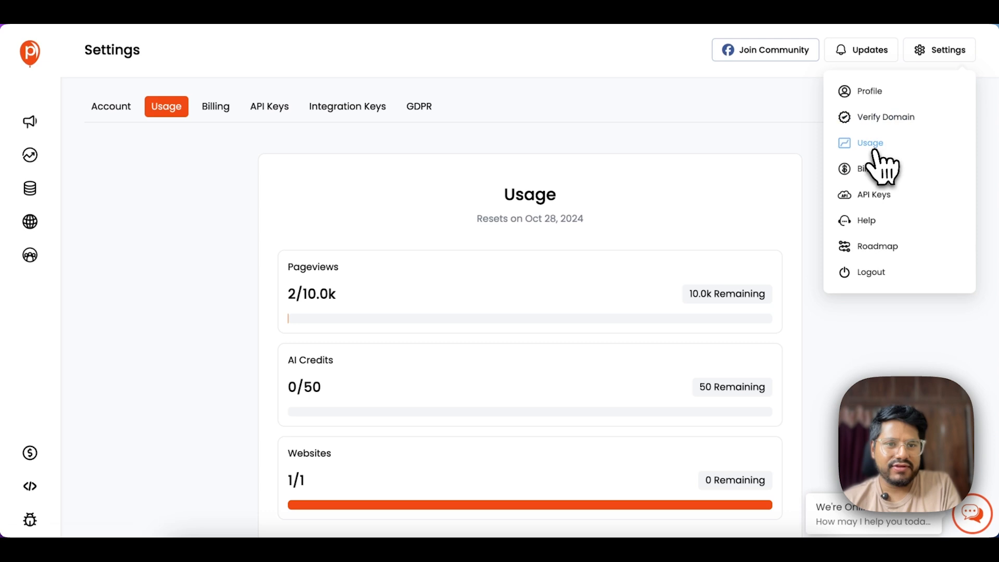
{"action": "left_click", "coordinate": [869, 168]}
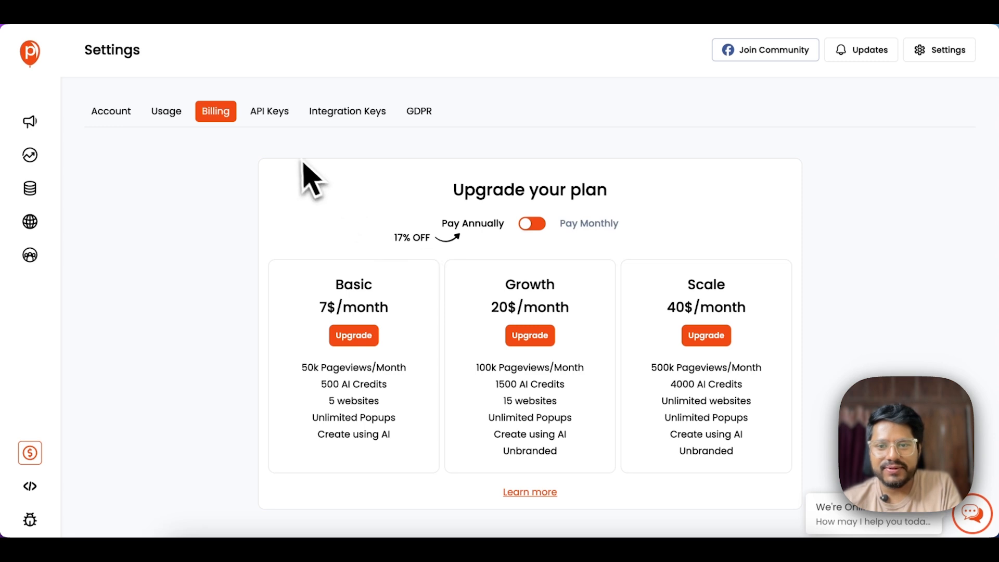
- Look through the API Keys, Integration Keys and GDPR settings for poper-demo2.latracal.com
{"action": "left_click", "coordinate": [265, 112]}
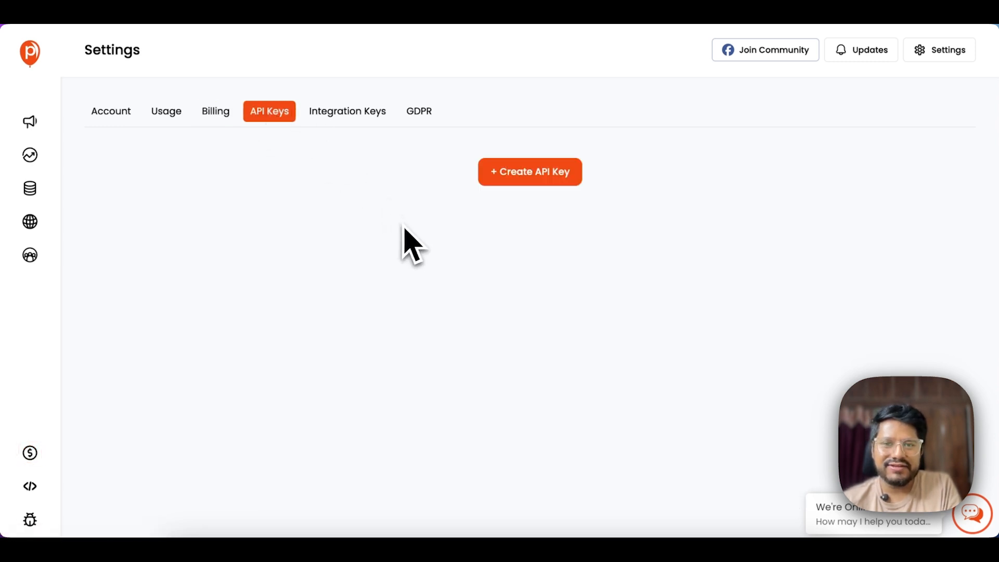
{"action": "left_click", "coordinate": [327, 124]}
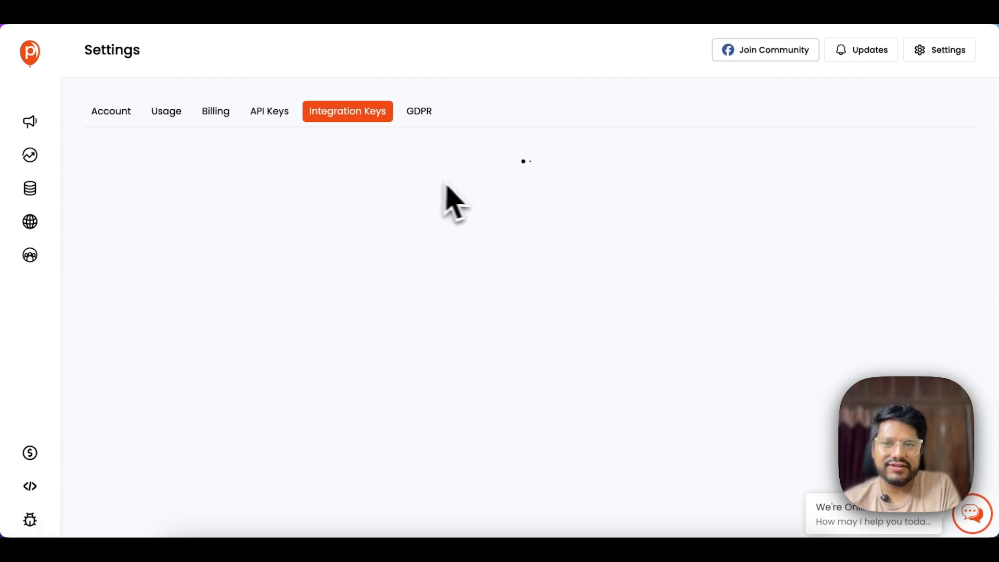
{"action": "left_click", "coordinate": [426, 115]}
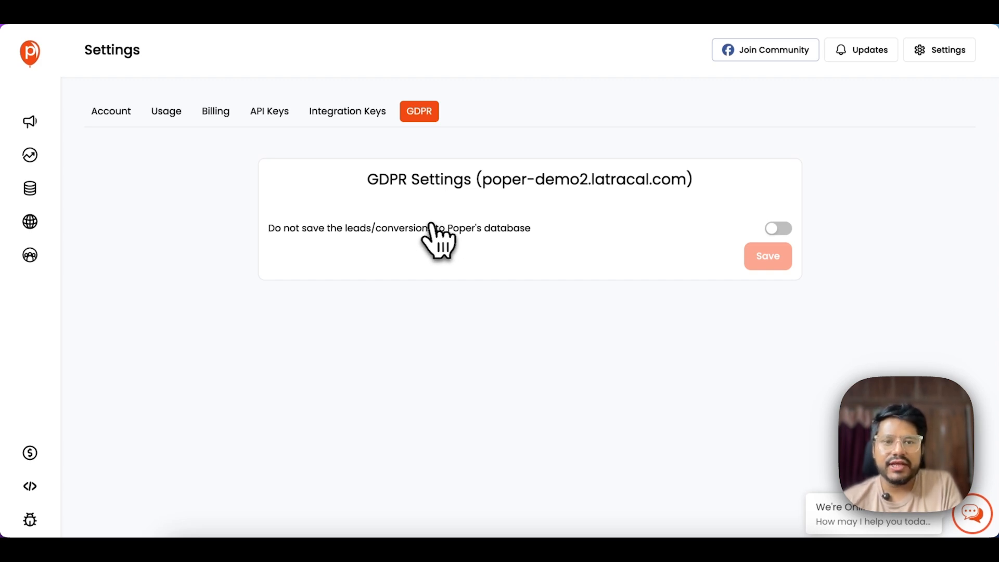
- Browse the public product roadmap, then return to the Poper settings page
{"action": "left_click", "coordinate": [942, 50]}
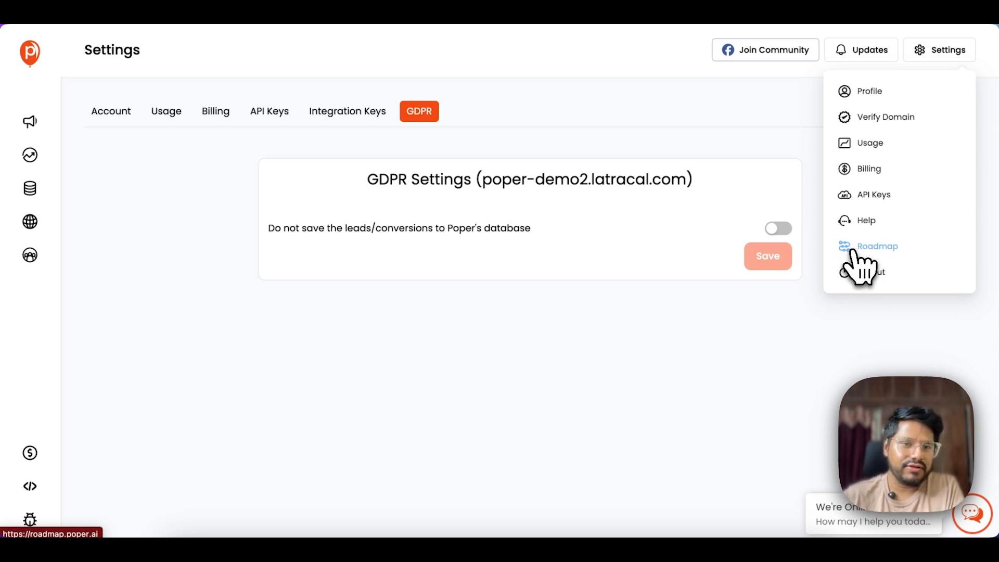
{"action": "left_click", "coordinate": [873, 249]}
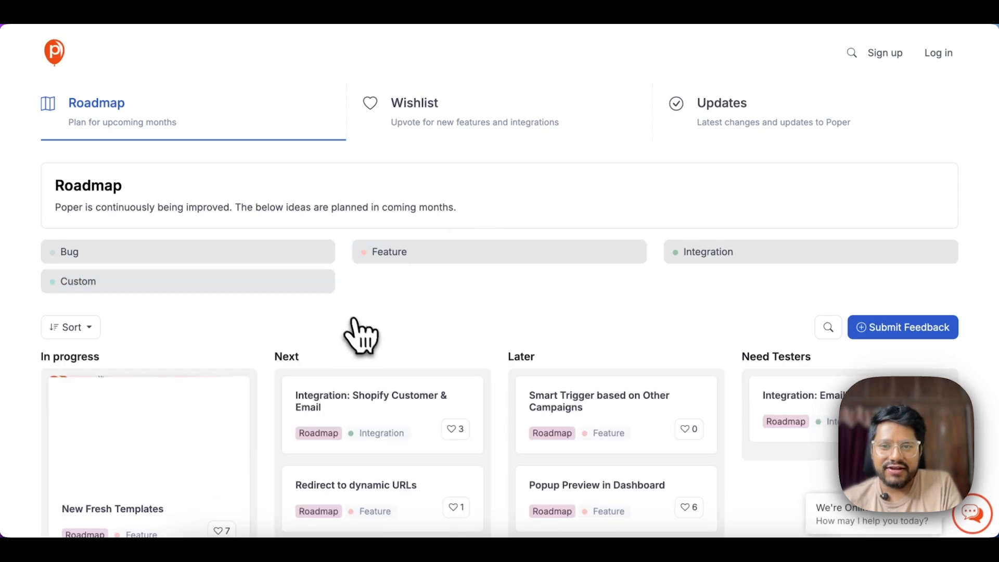
{"action": "scroll", "coordinate": [364, 336], "scroll_direction": "down", "scroll_amount": 3}
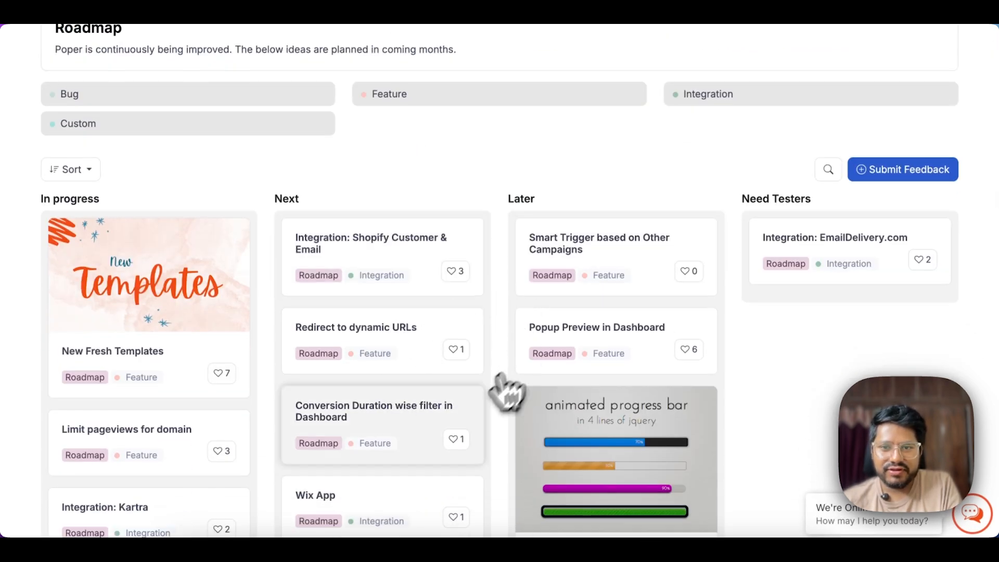
{"action": "scroll", "coordinate": [457, 413], "scroll_direction": "down", "scroll_amount": 20}
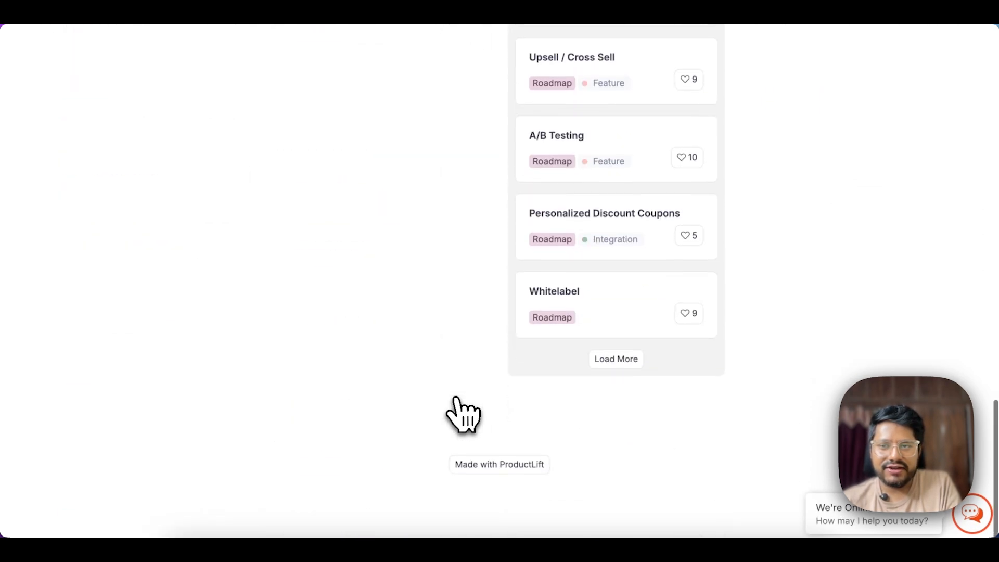
{"action": "scroll", "coordinate": [456, 400], "scroll_direction": "up", "scroll_amount": 20}
{"action": "left_click", "coordinate": [120, 10]}
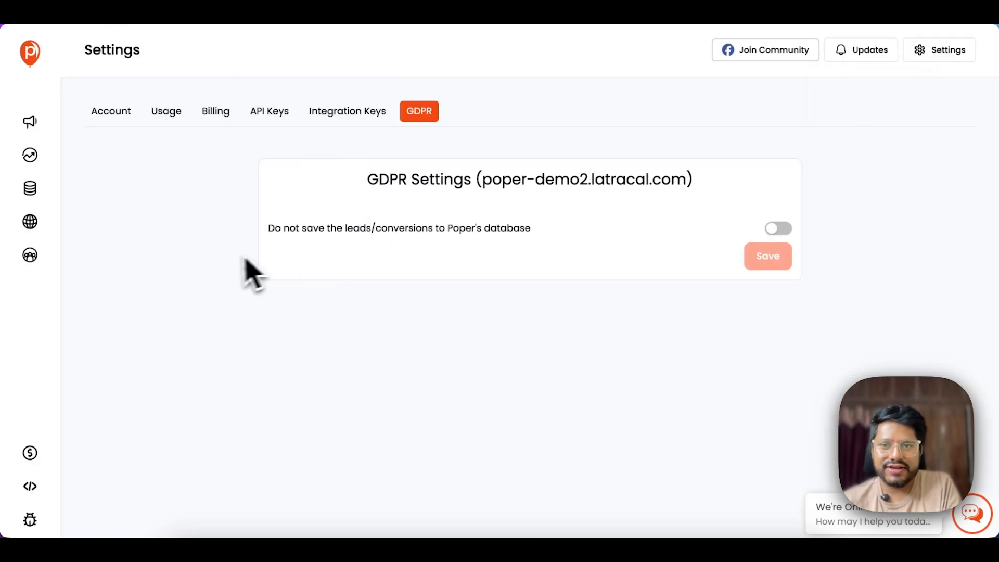
- Return to the Dashboard and list All Campaigns, showing Halloween Popup1 with a 100.00% conversion rate
{"action": "left_click", "coordinate": [940, 52]}
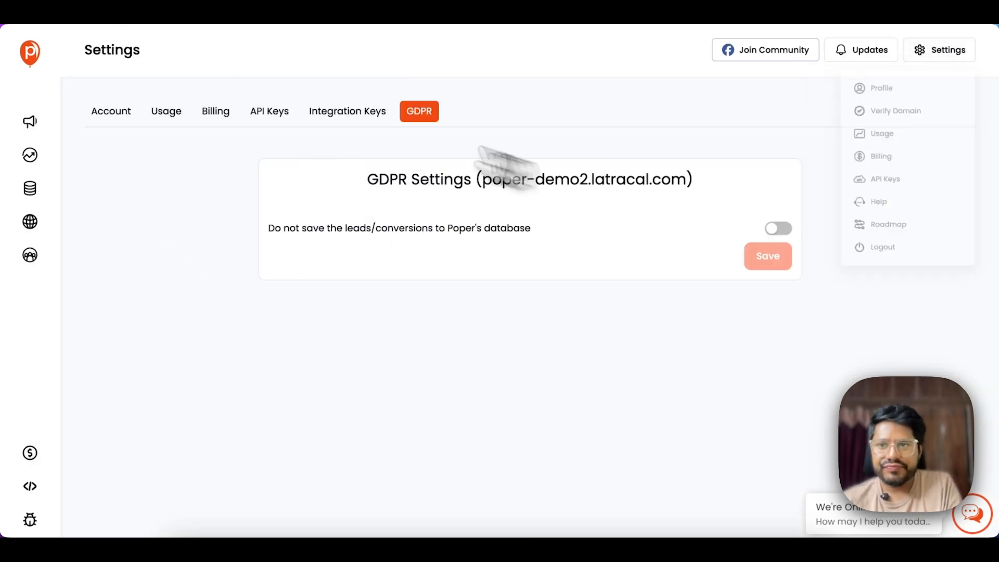
{"action": "left_click", "coordinate": [39, 56]}
{"action": "scroll", "coordinate": [490, 245], "scroll_direction": "down", "scroll_amount": 5}
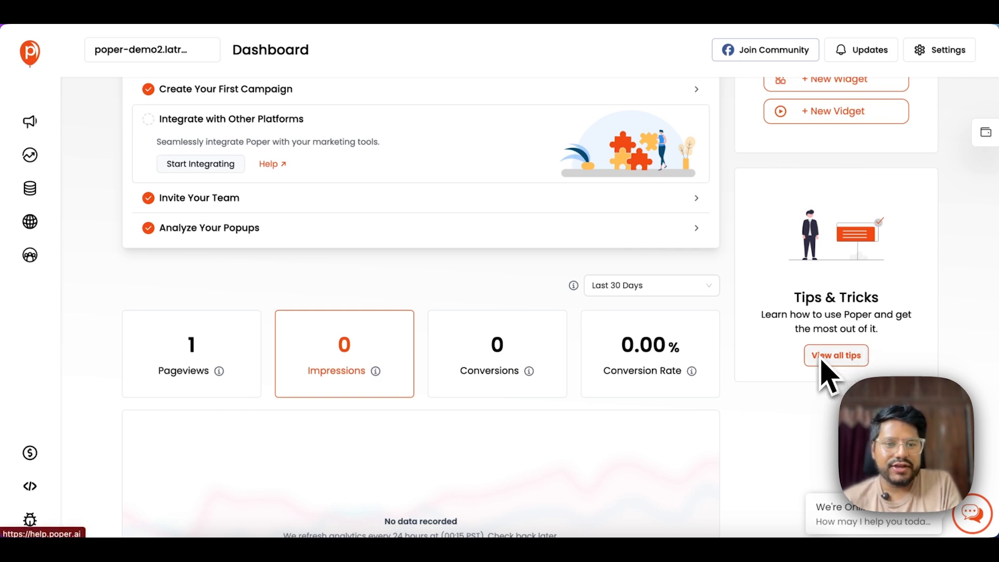
{"action": "scroll", "coordinate": [618, 323], "scroll_direction": "up", "scroll_amount": 2}
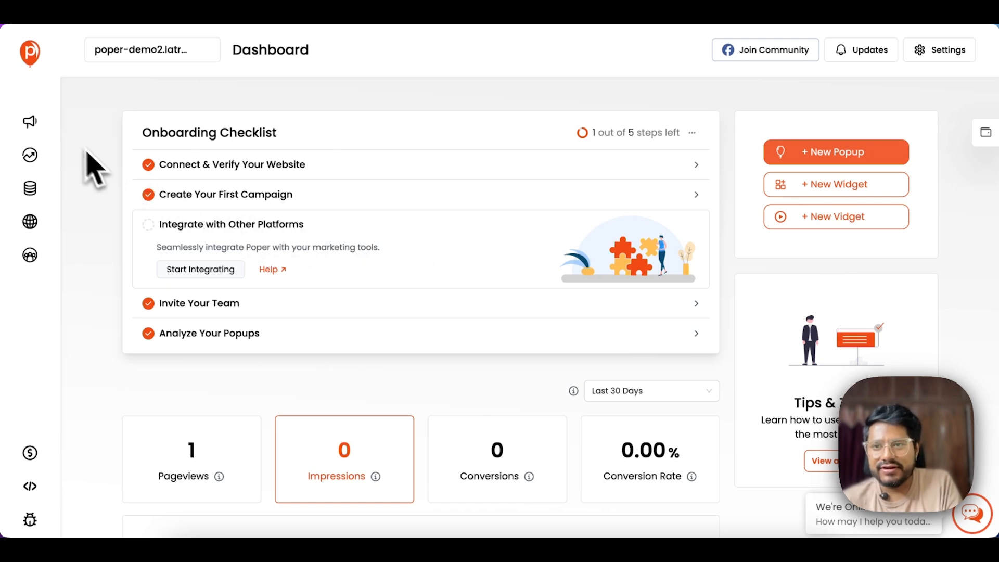
{"action": "left_click", "coordinate": [32, 124]}
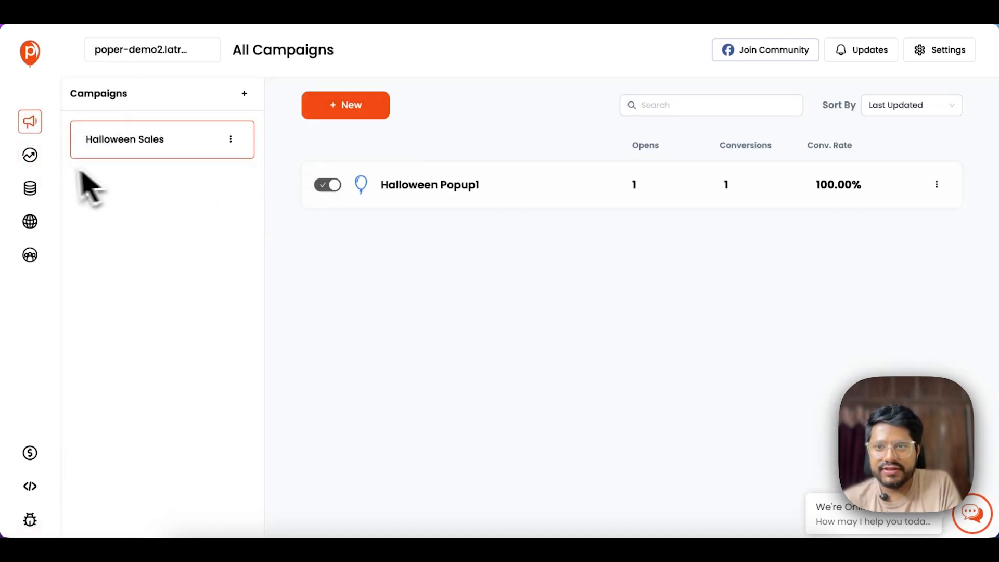
- Scroll through the Analytics chart, top lists and country map, then view the empty Leads page
{"action": "left_click", "coordinate": [31, 156]}
{"action": "scroll", "coordinate": [383, 245], "scroll_direction": "down", "scroll_amount": 1}
{"action": "scroll", "coordinate": [364, 245], "scroll_direction": "down", "scroll_amount": 2}
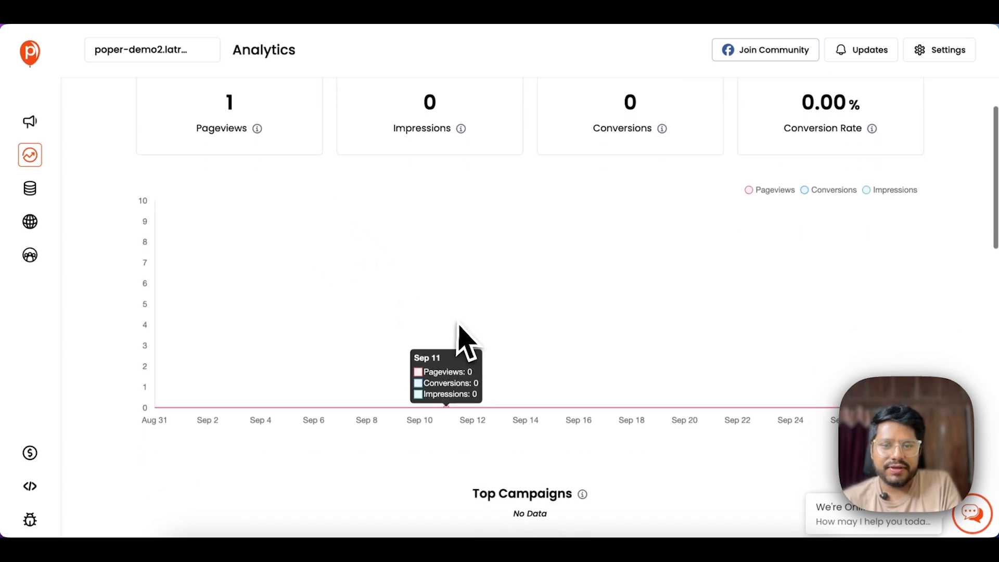
{"action": "scroll", "coordinate": [791, 379], "scroll_direction": "down", "scroll_amount": 1}
{"action": "scroll", "coordinate": [676, 333], "scroll_direction": "up", "scroll_amount": 3}
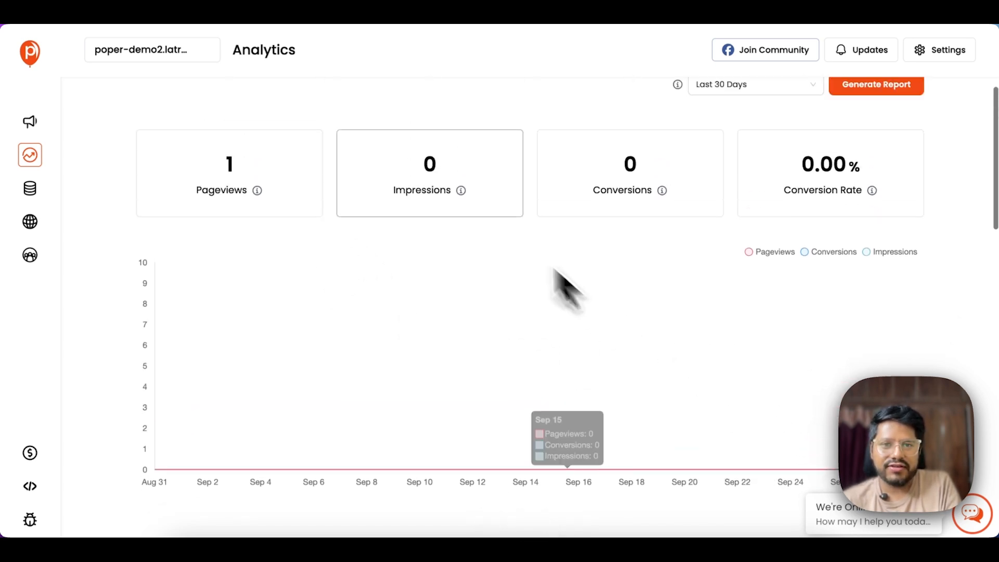
{"action": "scroll", "coordinate": [555, 312], "scroll_direction": "down", "scroll_amount": 6}
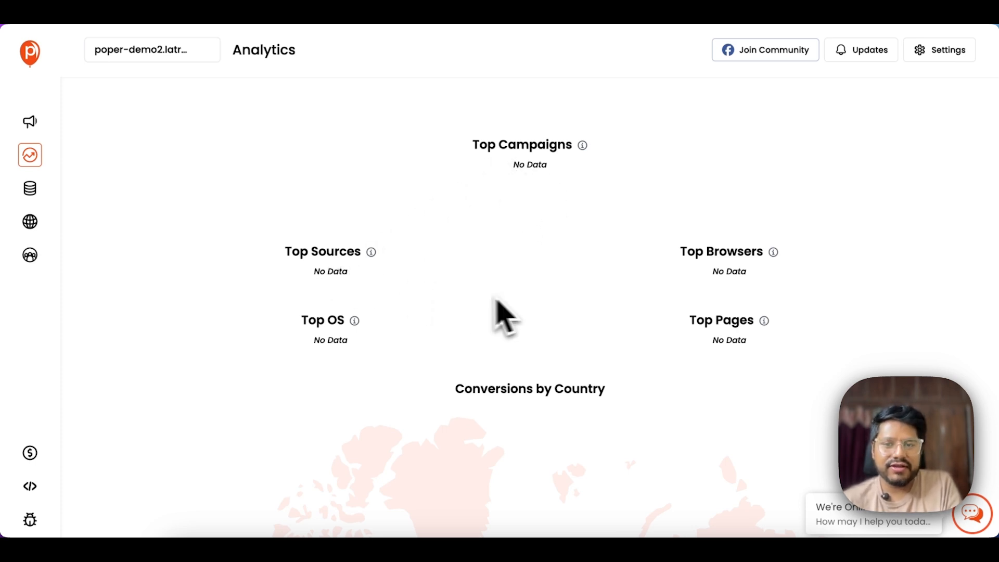
{"action": "scroll", "coordinate": [520, 322], "scroll_direction": "down", "scroll_amount": 2}
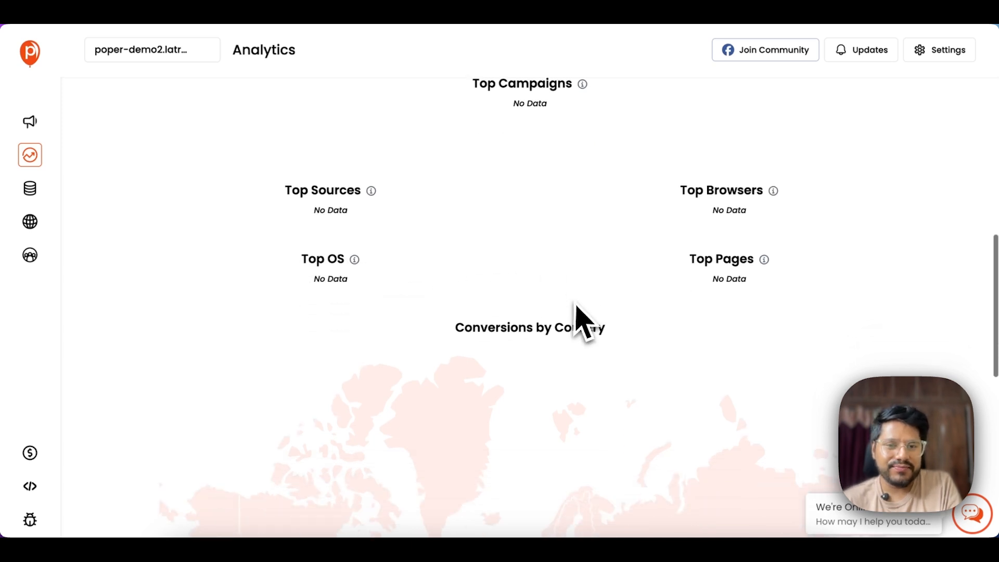
{"action": "scroll", "coordinate": [788, 274], "scroll_direction": "down", "scroll_amount": 5}
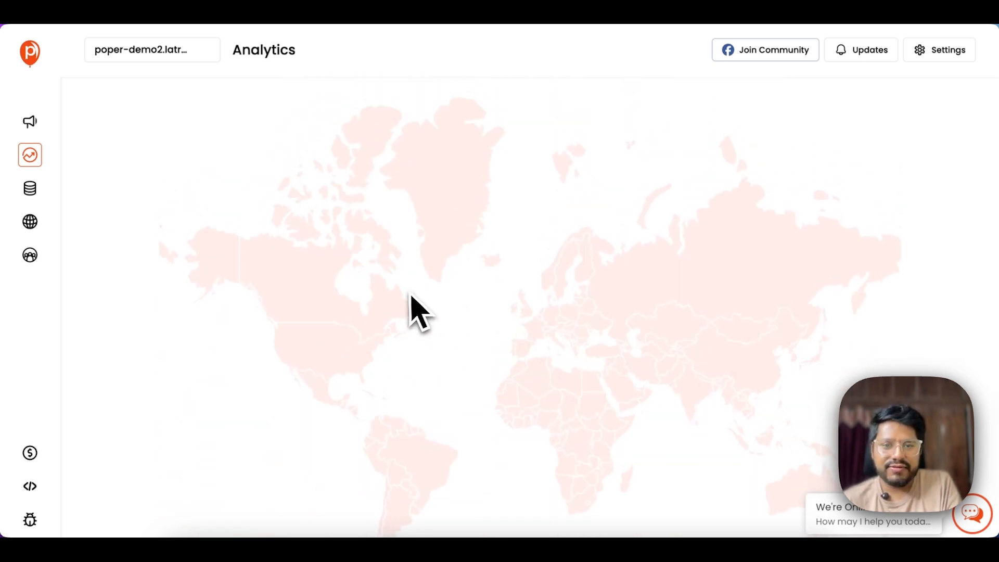
{"action": "scroll", "coordinate": [411, 307], "scroll_direction": "down", "scroll_amount": 2}
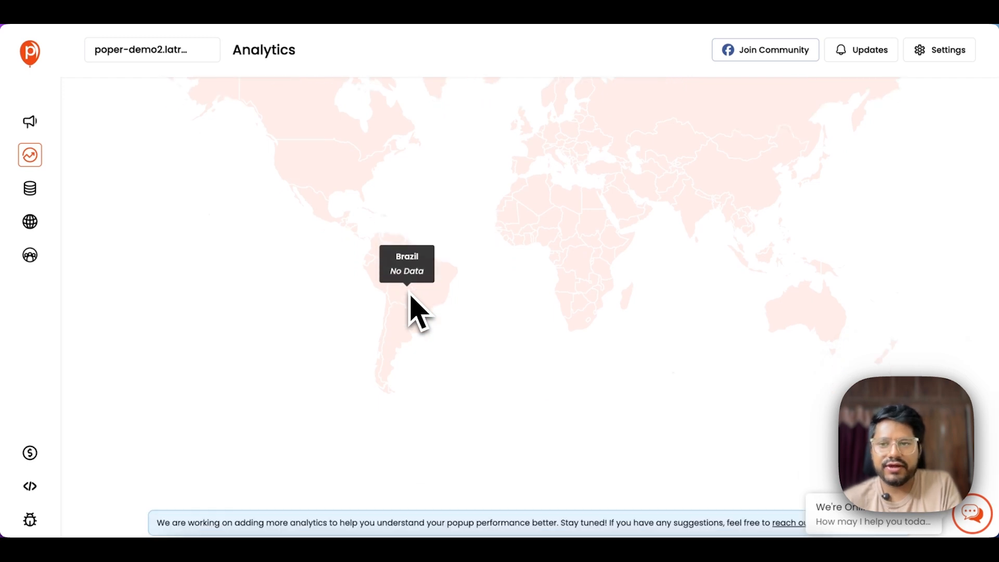
{"action": "scroll", "coordinate": [597, 272], "scroll_direction": "up", "scroll_amount": 9}
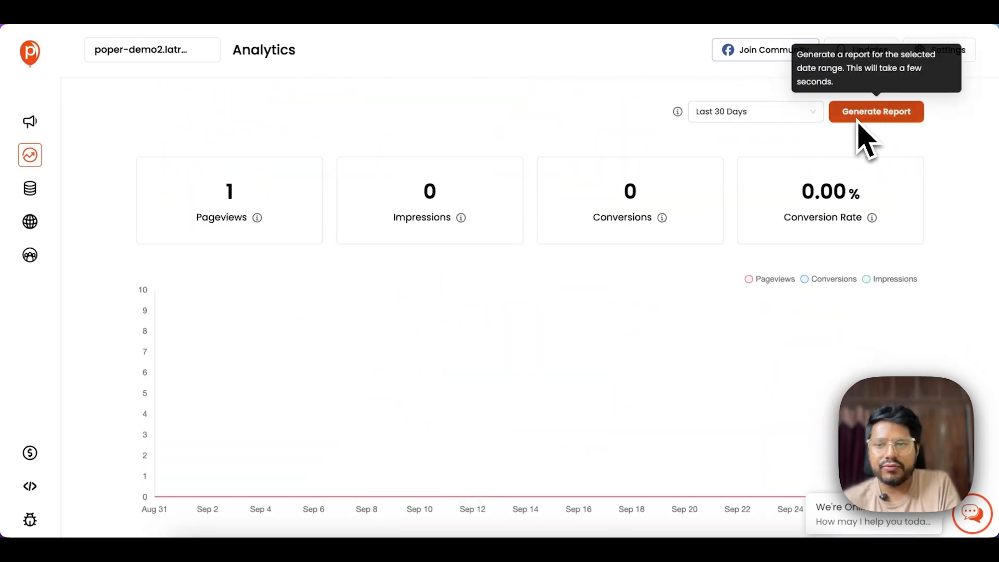
{"action": "left_click", "coordinate": [30, 191]}
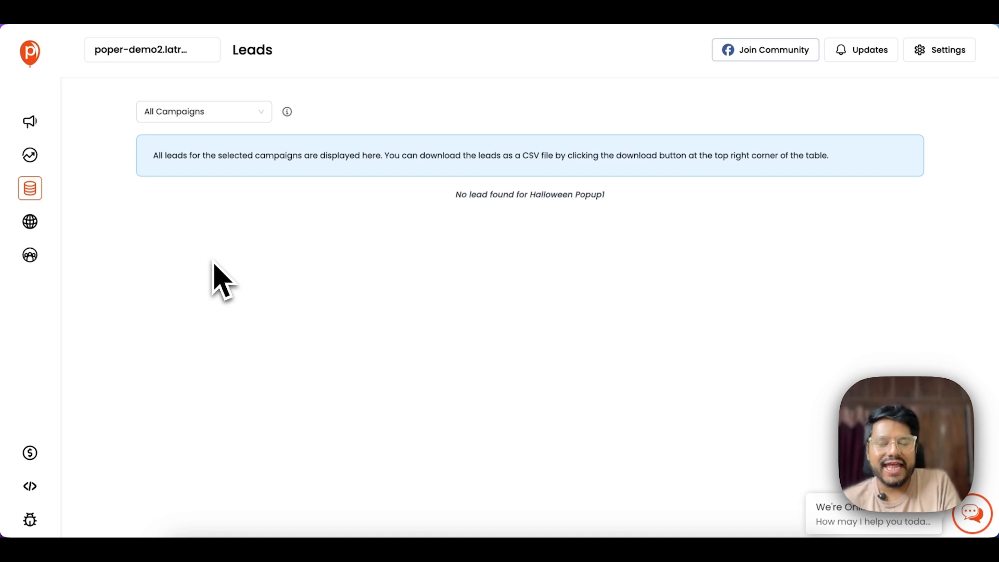
- Filter leads to Halloween Popup1, then view the Websites page and the Team page's Super Admin and Admin
{"action": "left_click", "coordinate": [208, 111]}
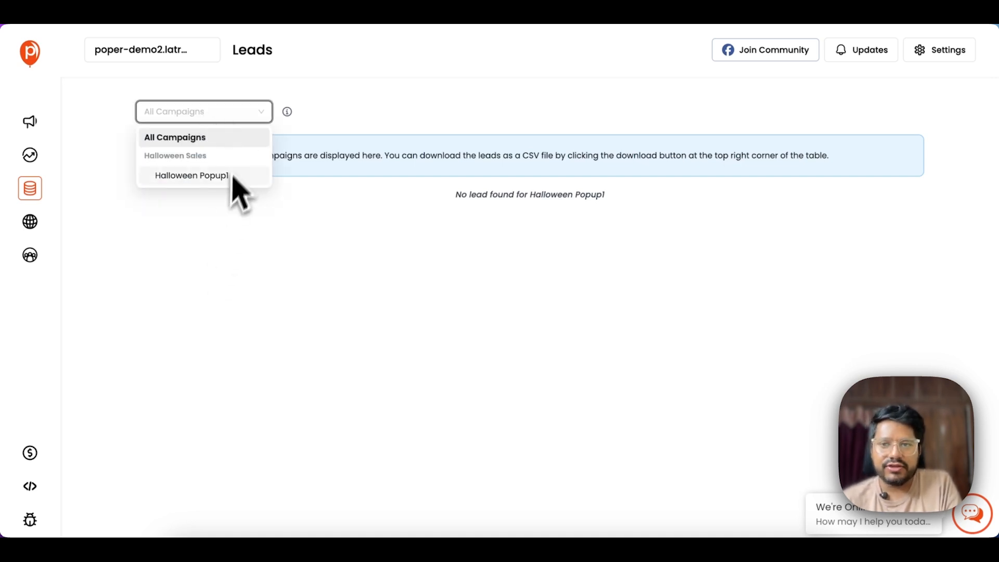
{"action": "left_click", "coordinate": [212, 176]}
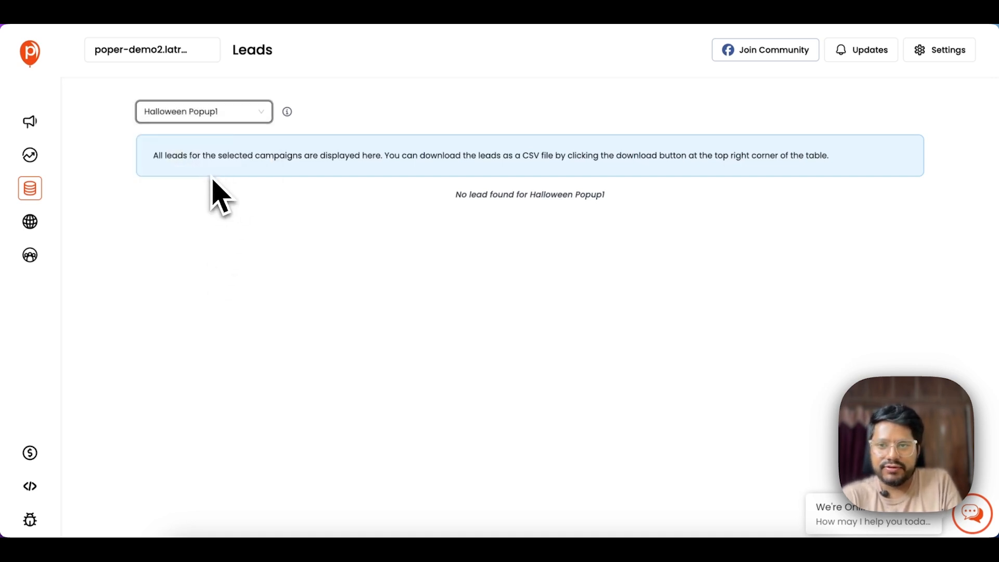
{"action": "left_click", "coordinate": [249, 136]}
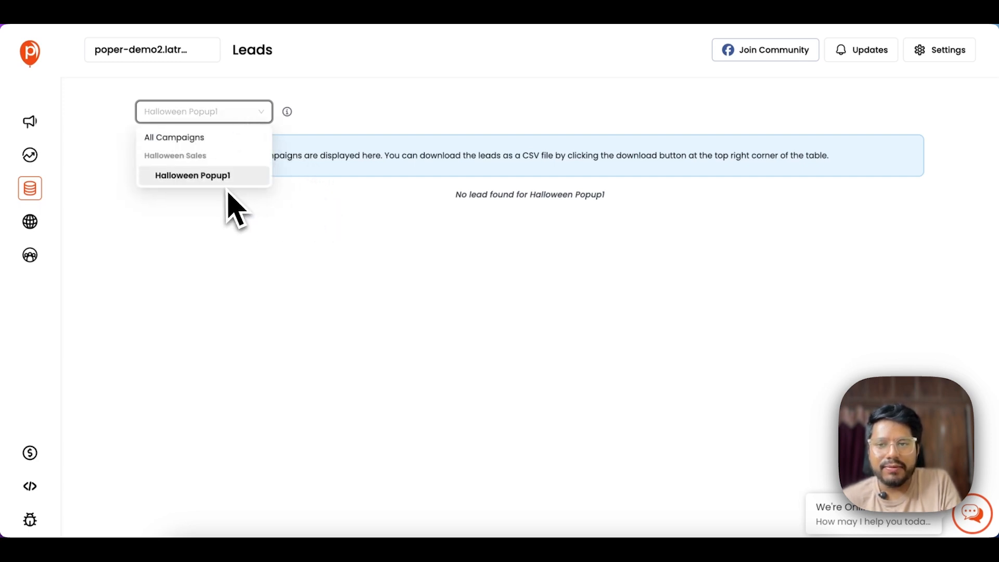
{"action": "left_click", "coordinate": [323, 212]}
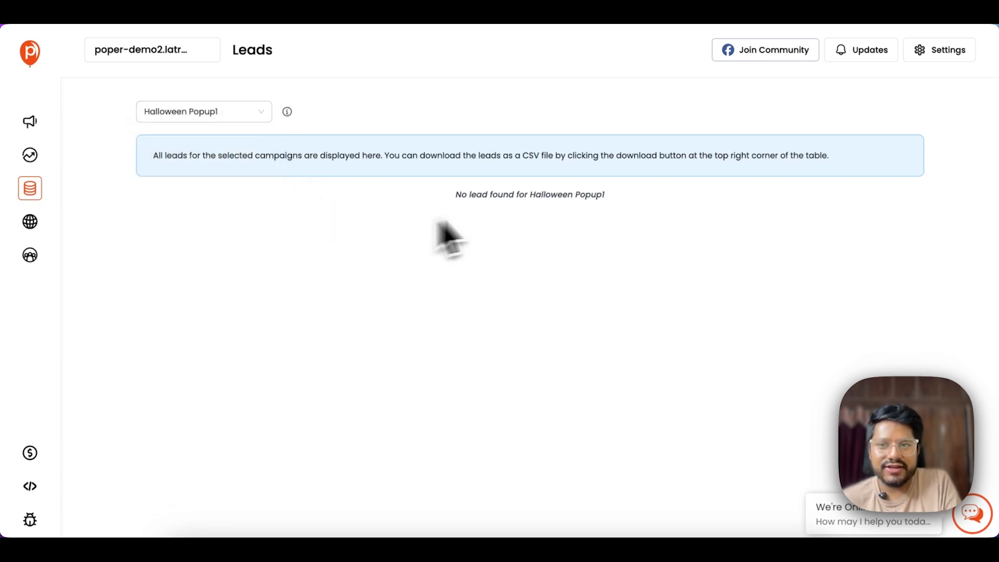
{"action": "left_click", "coordinate": [30, 223]}
{"action": "left_click", "coordinate": [30, 256]}
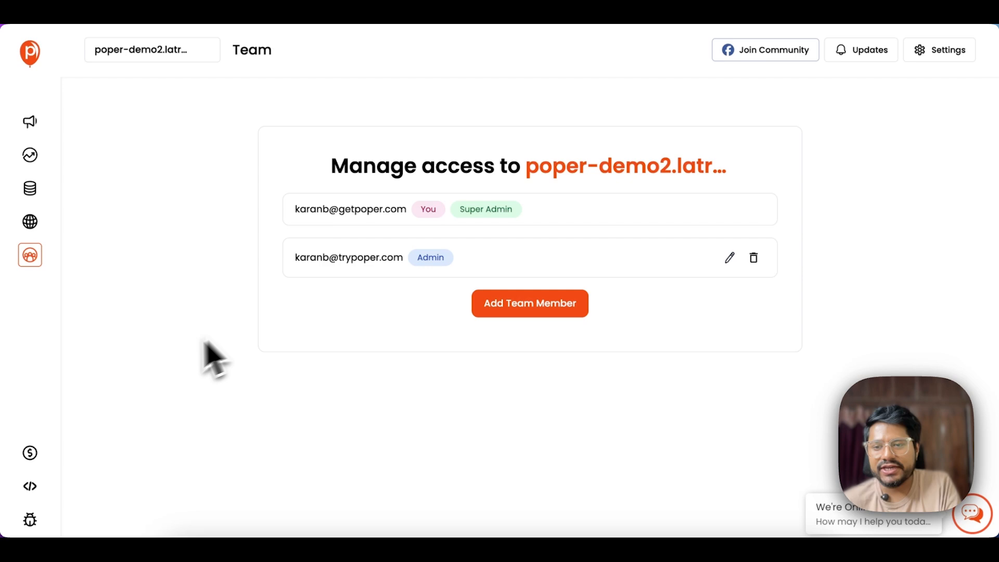
- View the upgrade plans and the Connect Poper embed code, then go back to the Dashboard
{"action": "left_click", "coordinate": [40, 456]}
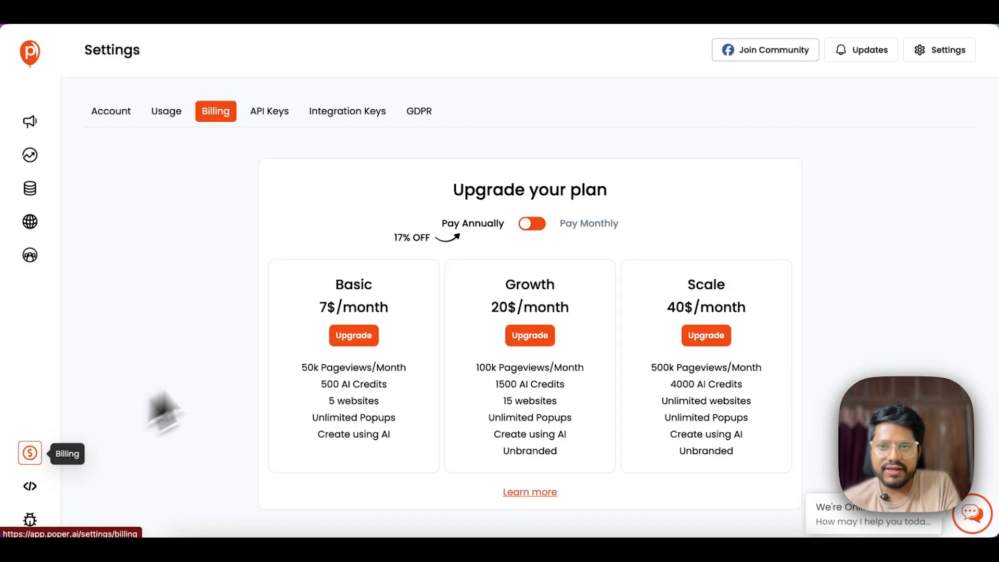
{"action": "left_click", "coordinate": [38, 493]}
{"action": "scroll", "coordinate": [156, 412], "scroll_direction": "down", "scroll_amount": 3}
{"action": "mouse_move", "coordinate": [32, 518]}
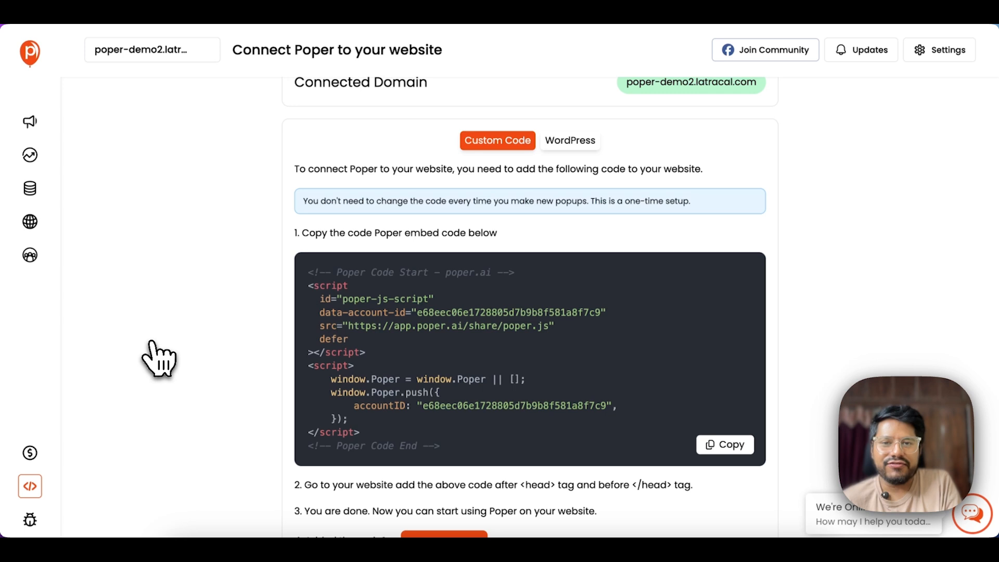
{"action": "left_click", "coordinate": [31, 54]}
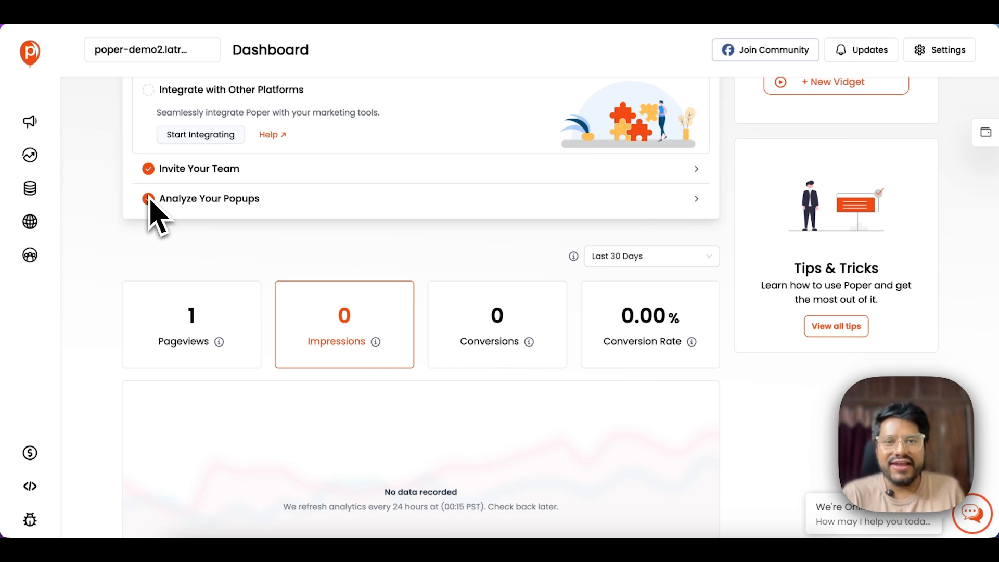
- Scroll up to the Onboarding Checklist, showing 1 of 5 steps left
{"action": "scroll", "coordinate": [155, 208], "scroll_direction": "up", "scroll_amount": 3}
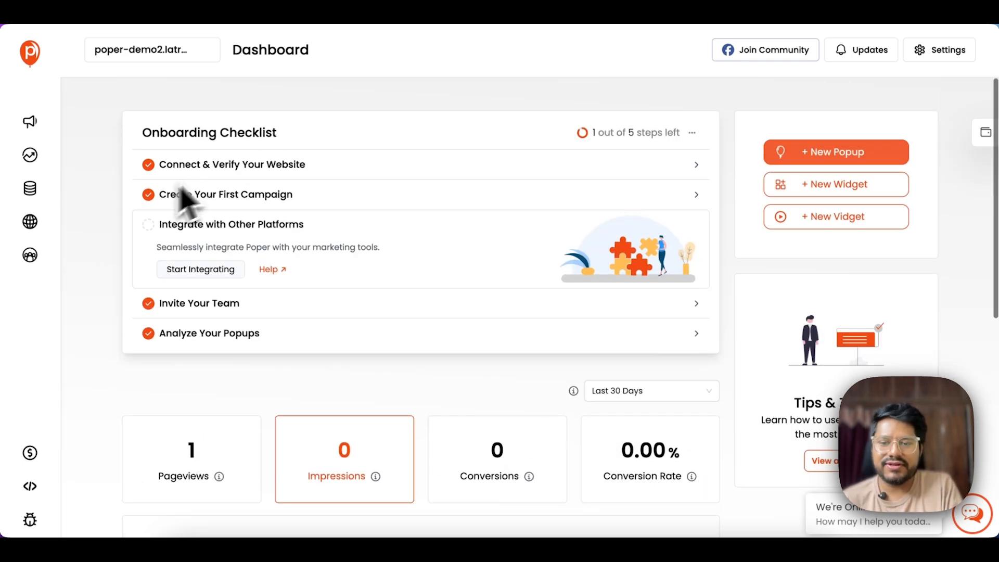